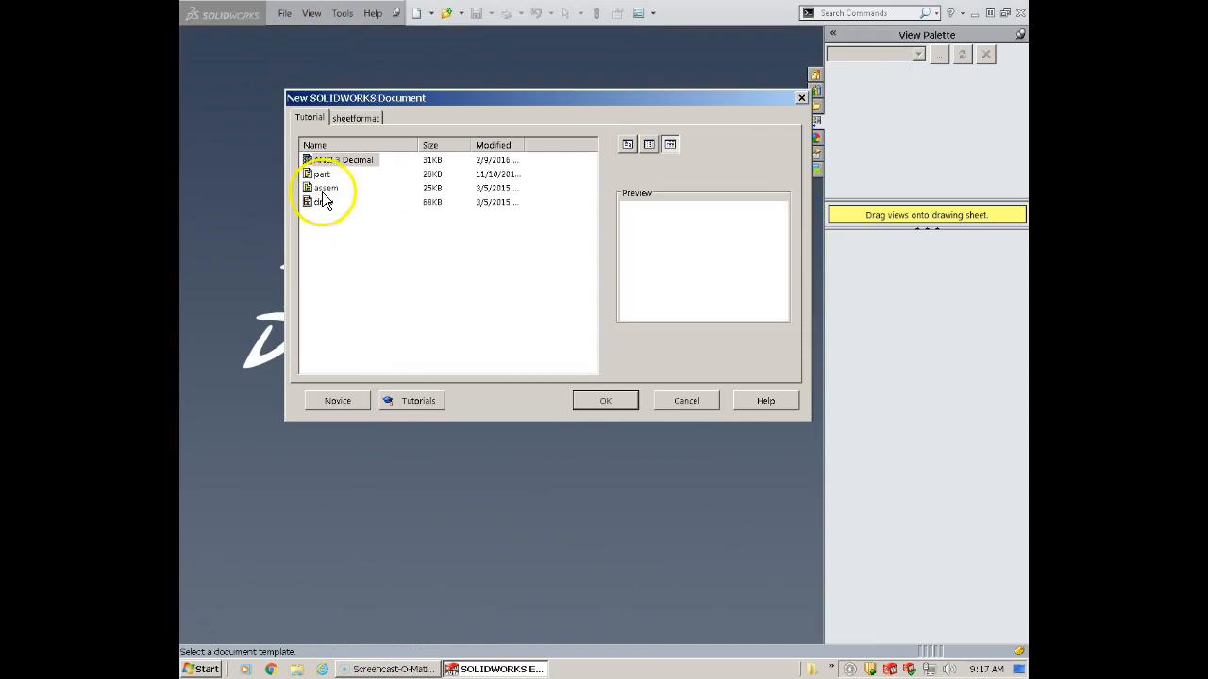
# - Create a new document from the drawing template and set its overall drafting standard to ANSI
pyautogui.click(323, 202)
pyautogui.click(609, 400)
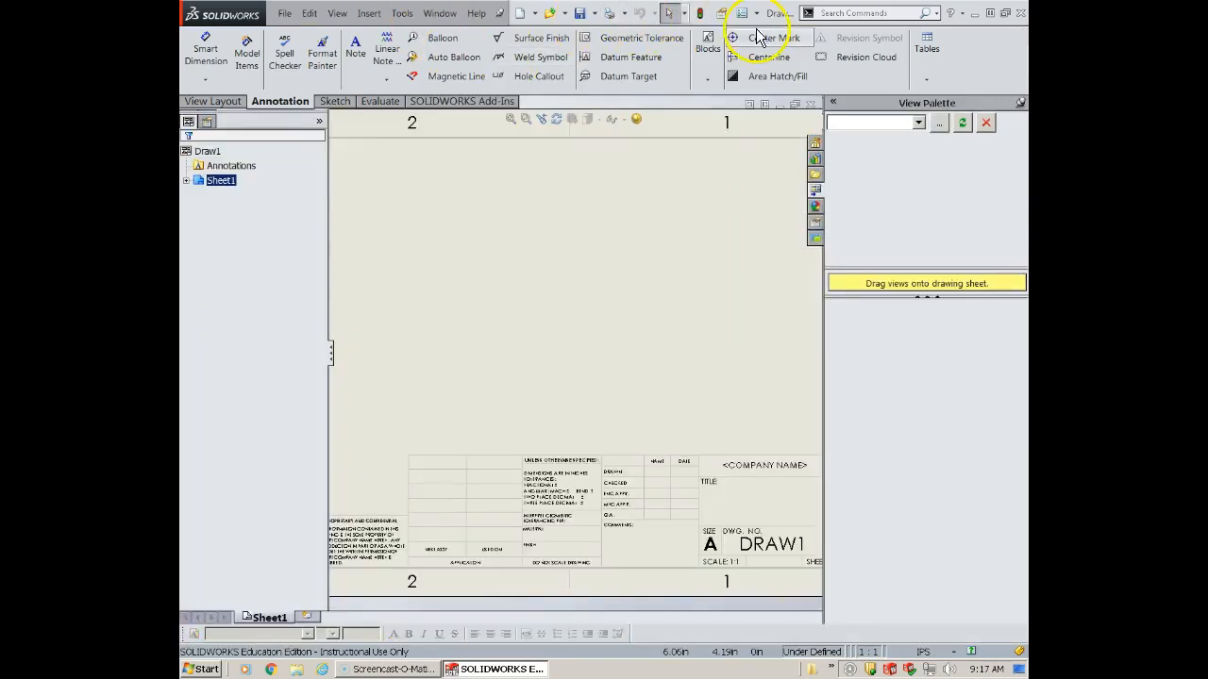
pyautogui.click(741, 14)
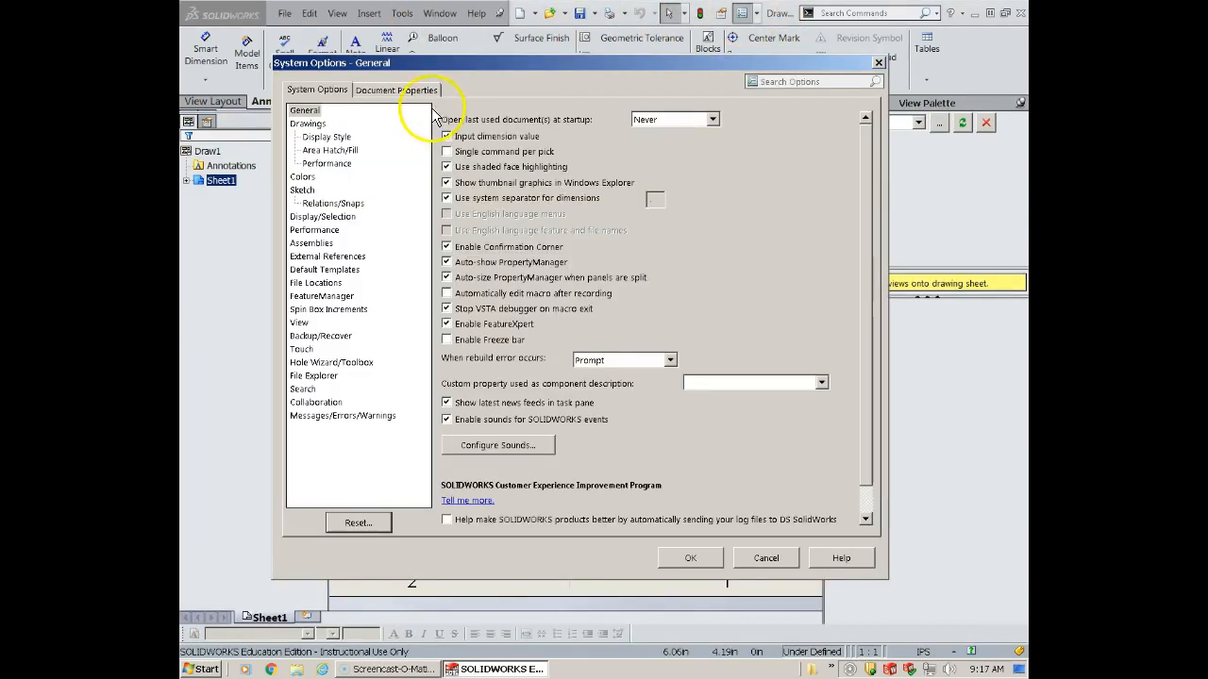
pyautogui.click(385, 90)
pyautogui.click(520, 132)
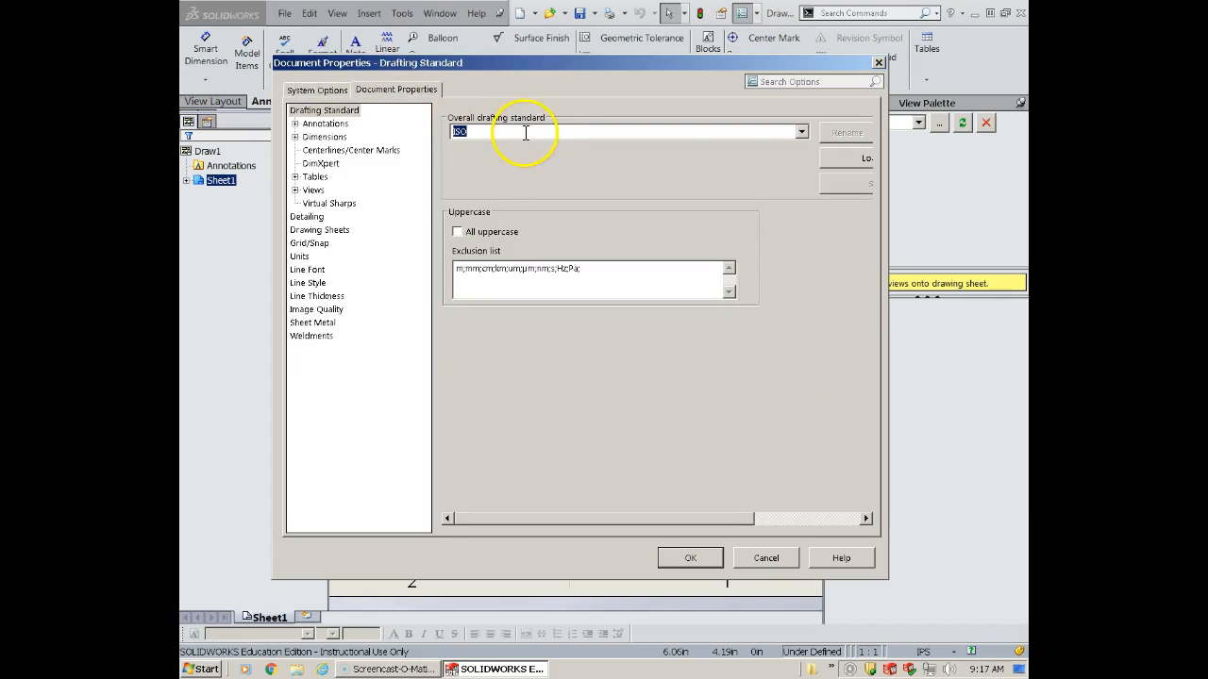
pyautogui.click(801, 138)
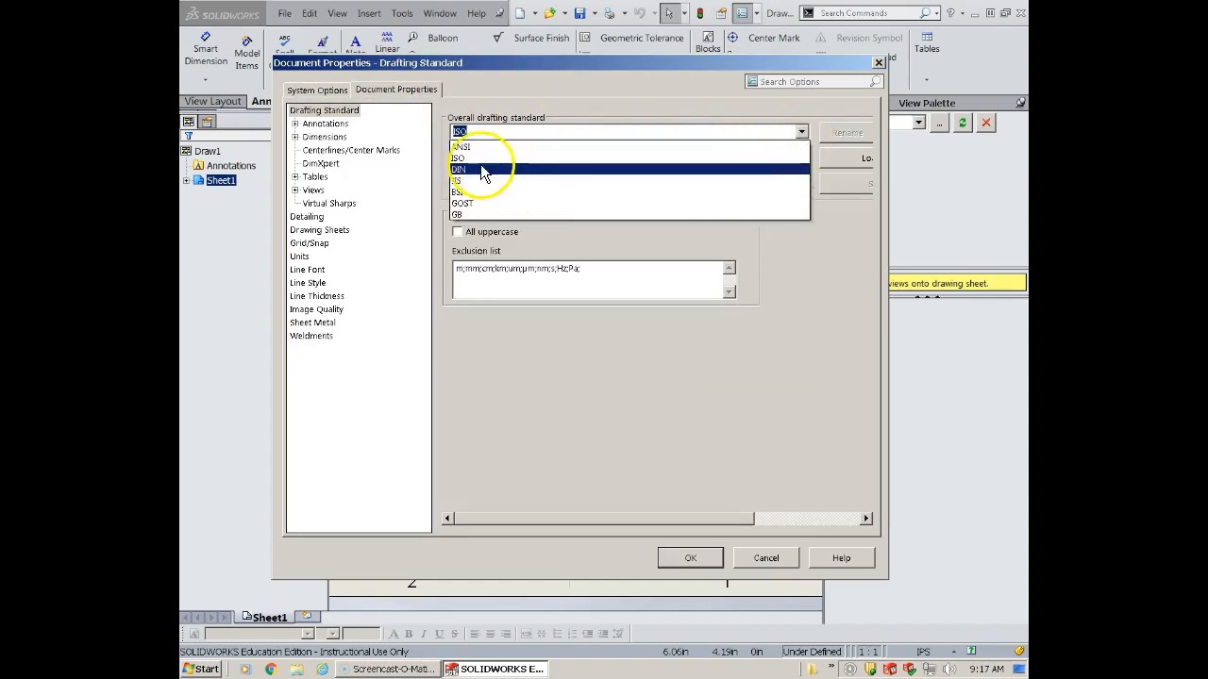
pyautogui.click(480, 148)
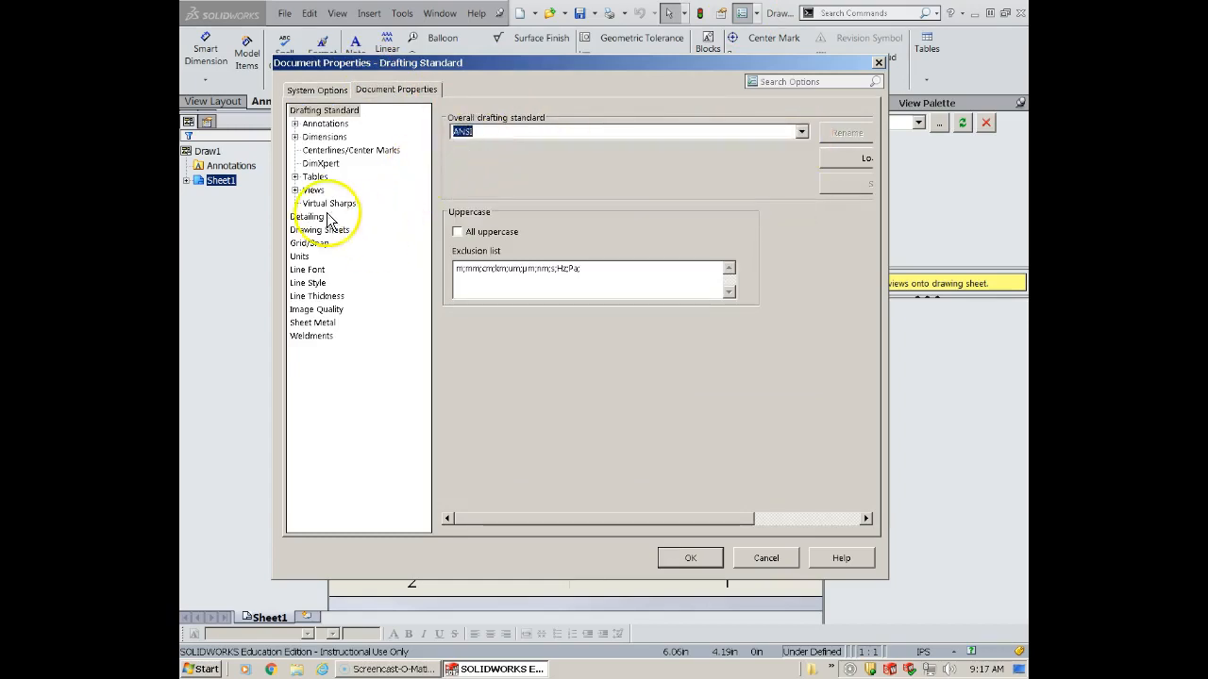
# - Set the document units to three decimal places (.123) for length and two (.12) for dual dimension length
pyautogui.click(300, 256)
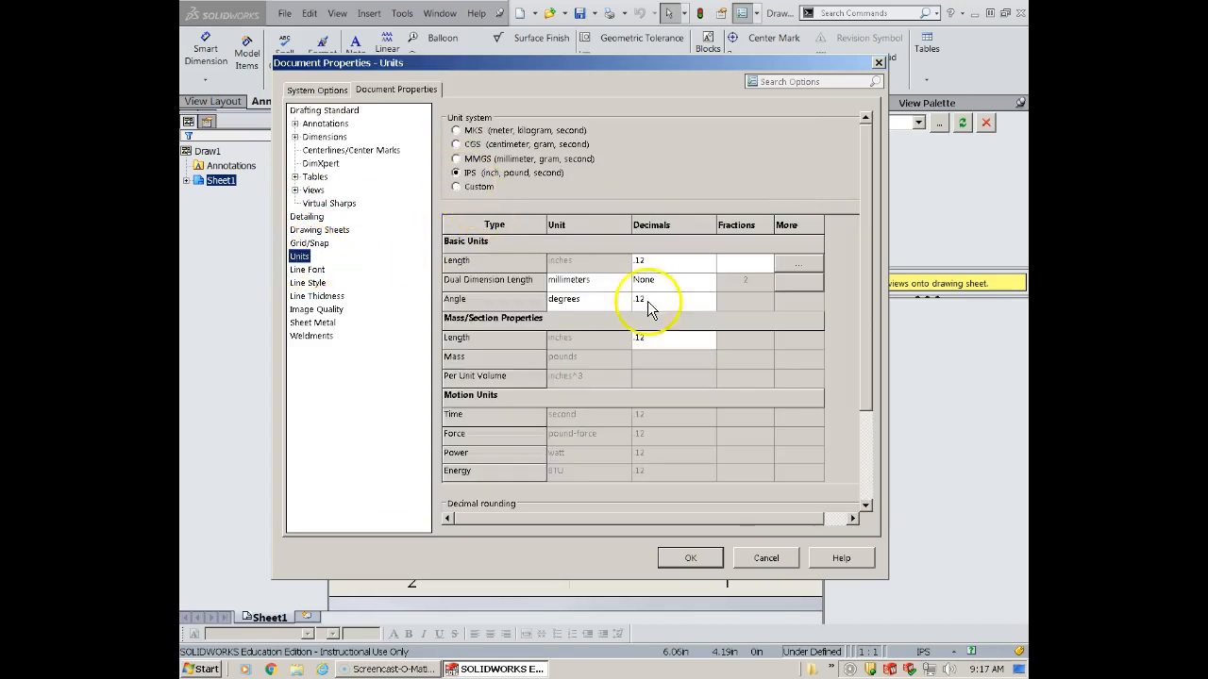
pyautogui.click(709, 261)
pyautogui.click(651, 300)
pyautogui.click(690, 549)
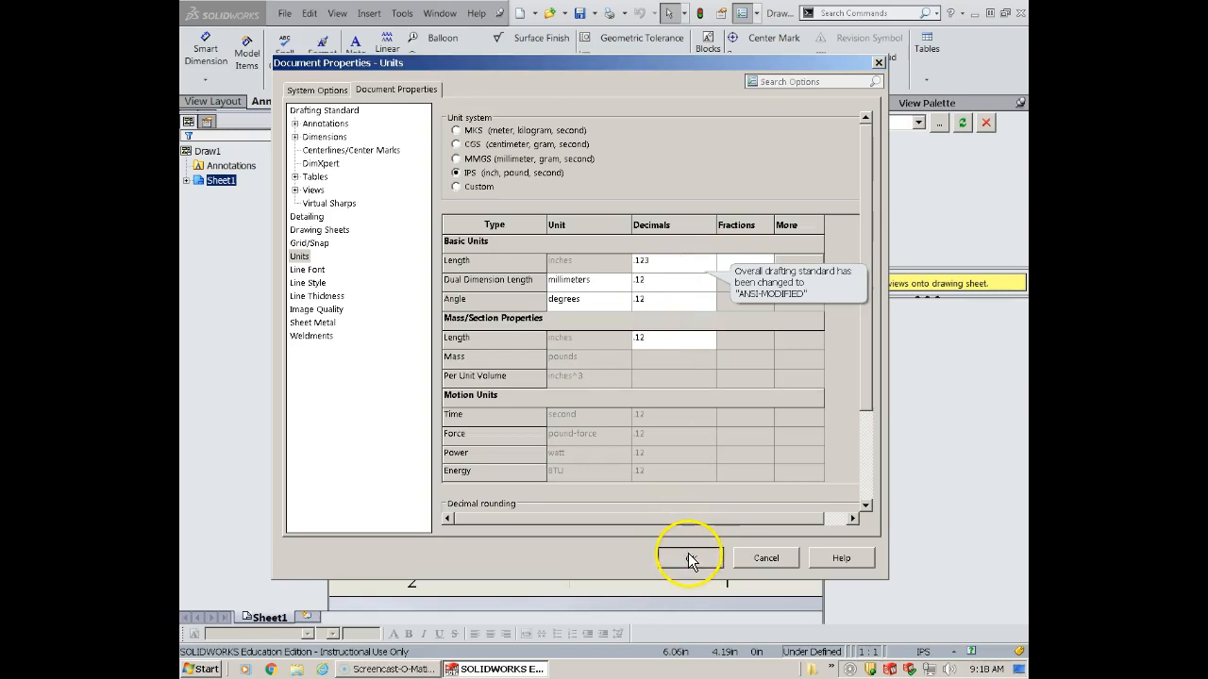
# - Change Sheet1's format to the C (ANSI) Landscape standard size
pyautogui.scroll(-1, 591, 440)
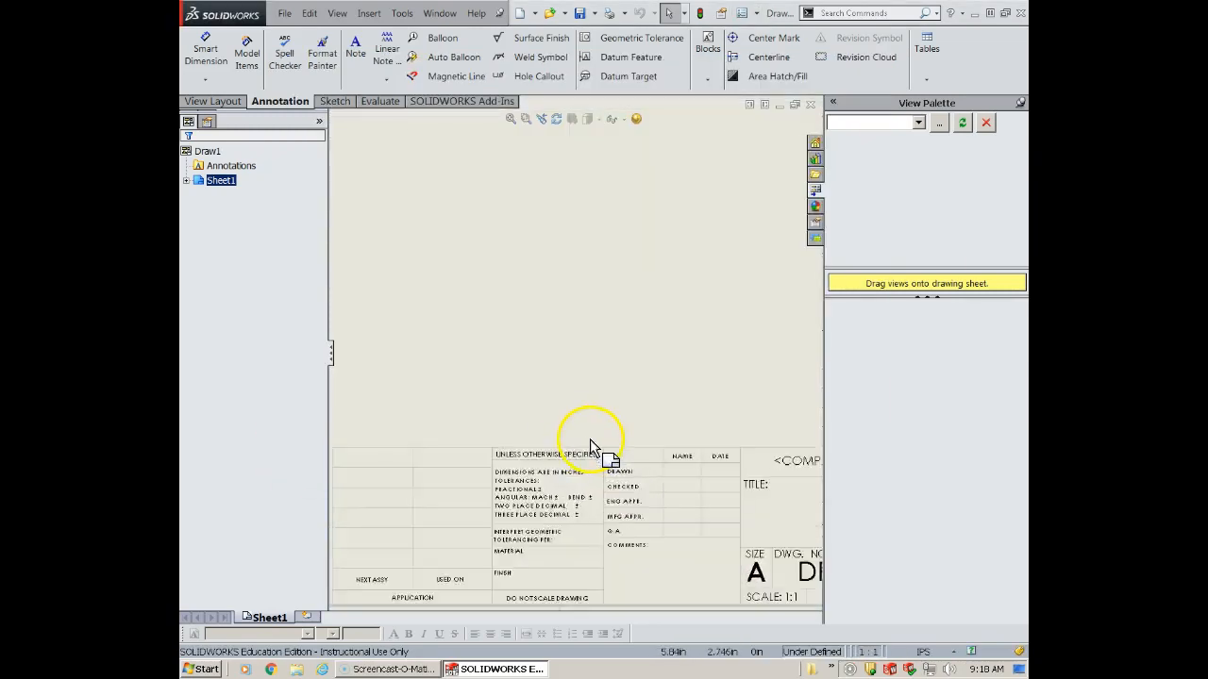
pyautogui.press('f')
pyautogui.rightClick(197, 182)
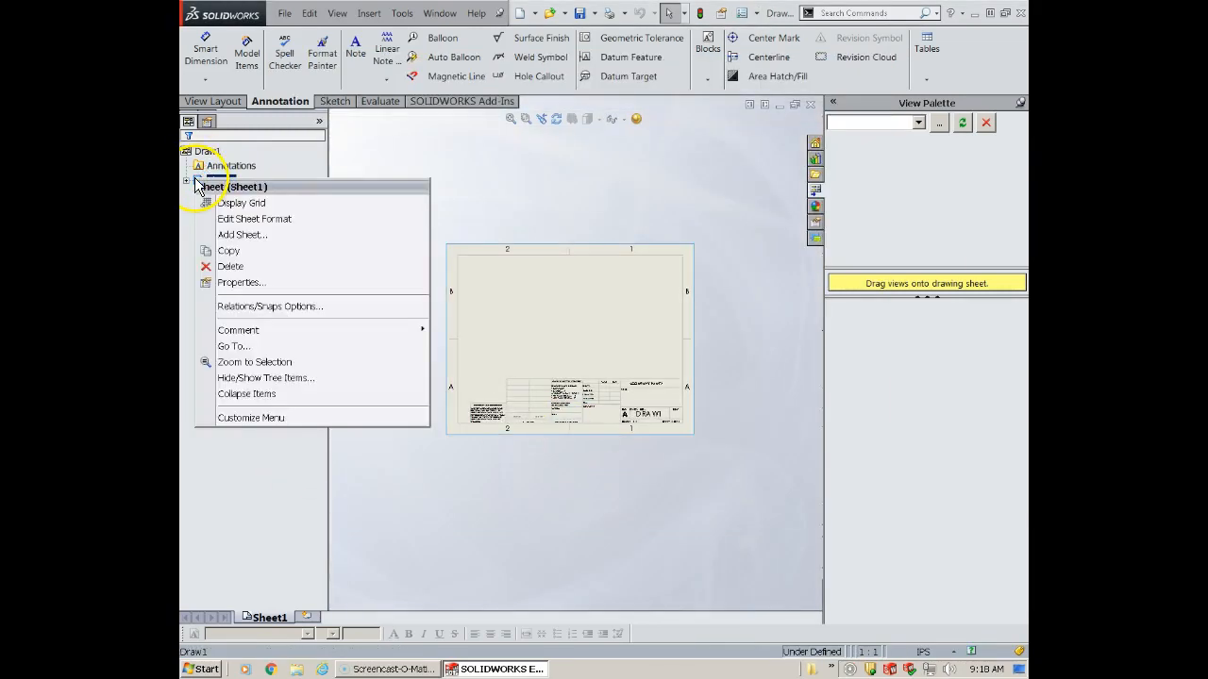
pyautogui.click(236, 282)
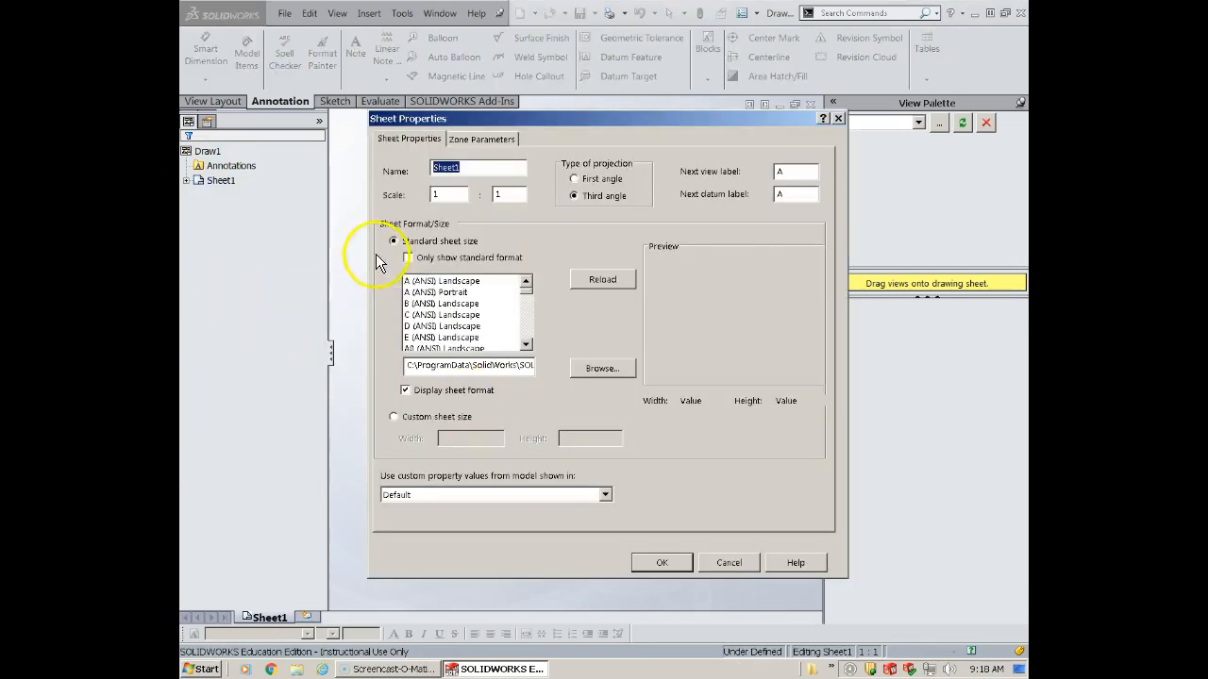
pyautogui.click(438, 326)
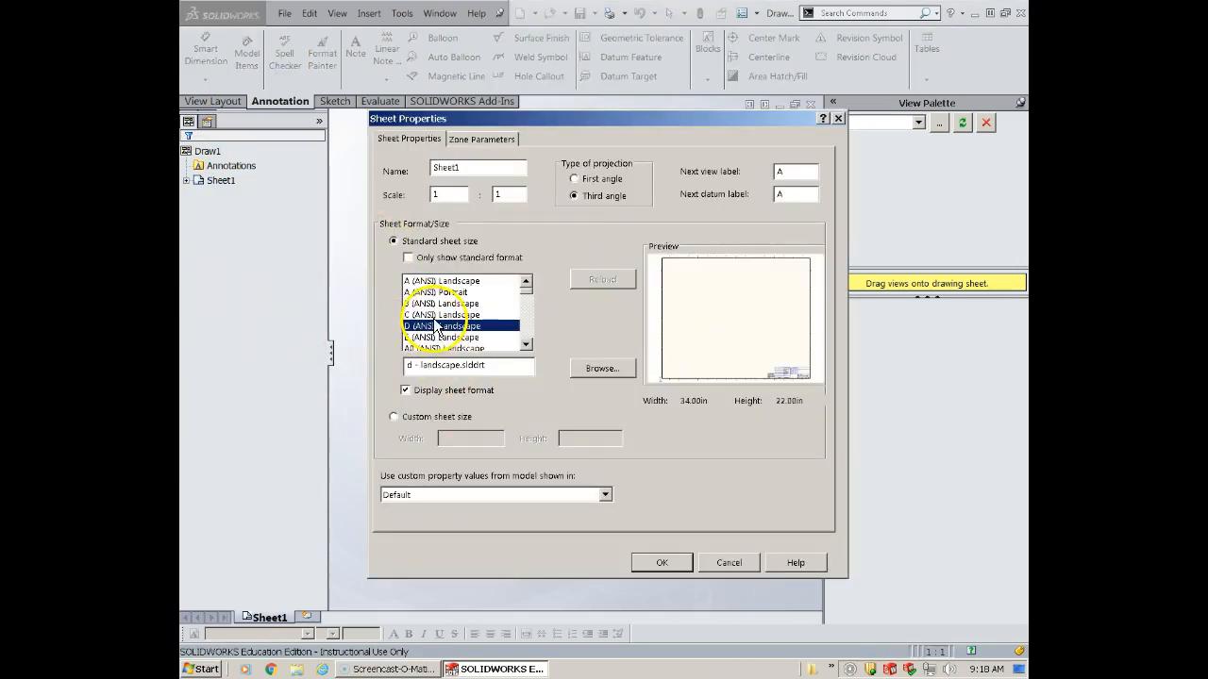
pyautogui.press('Up')
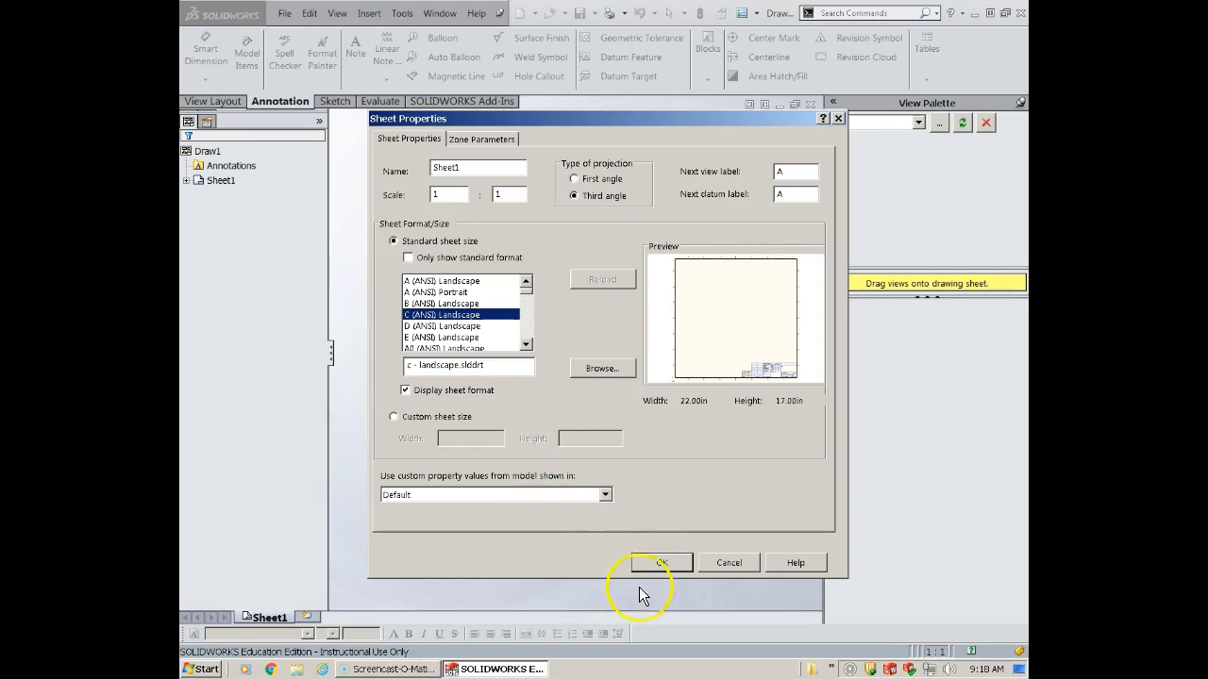
pyautogui.click(683, 566)
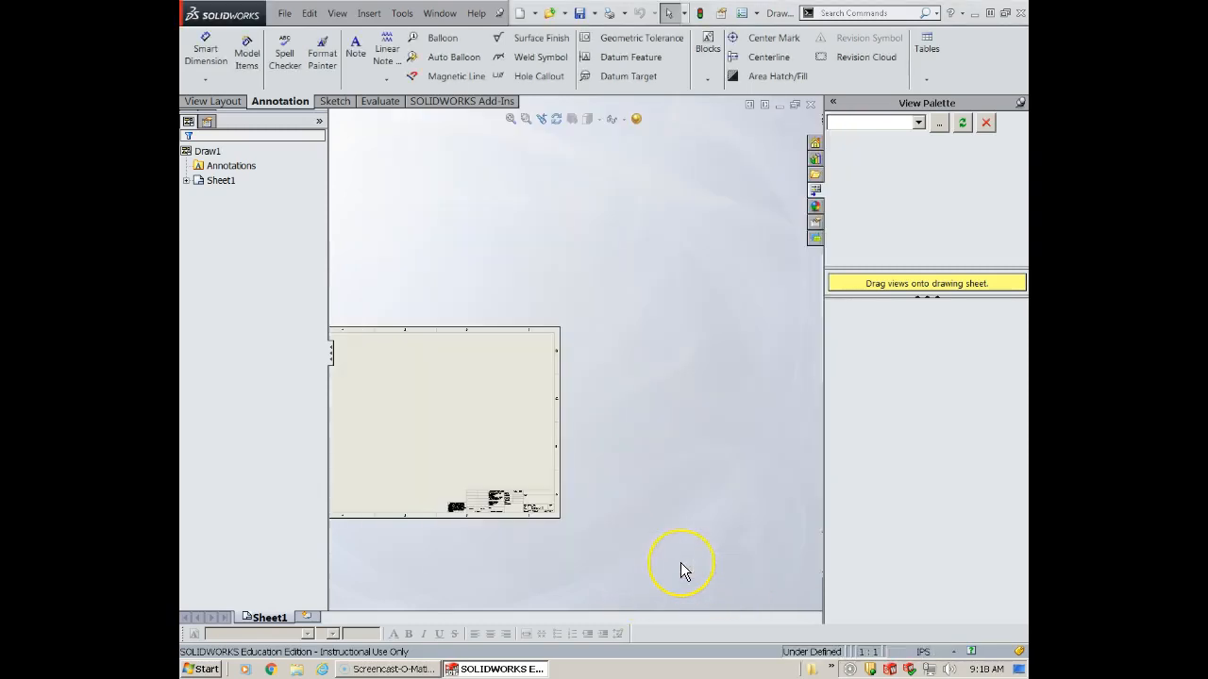
pyautogui.click(680, 542)
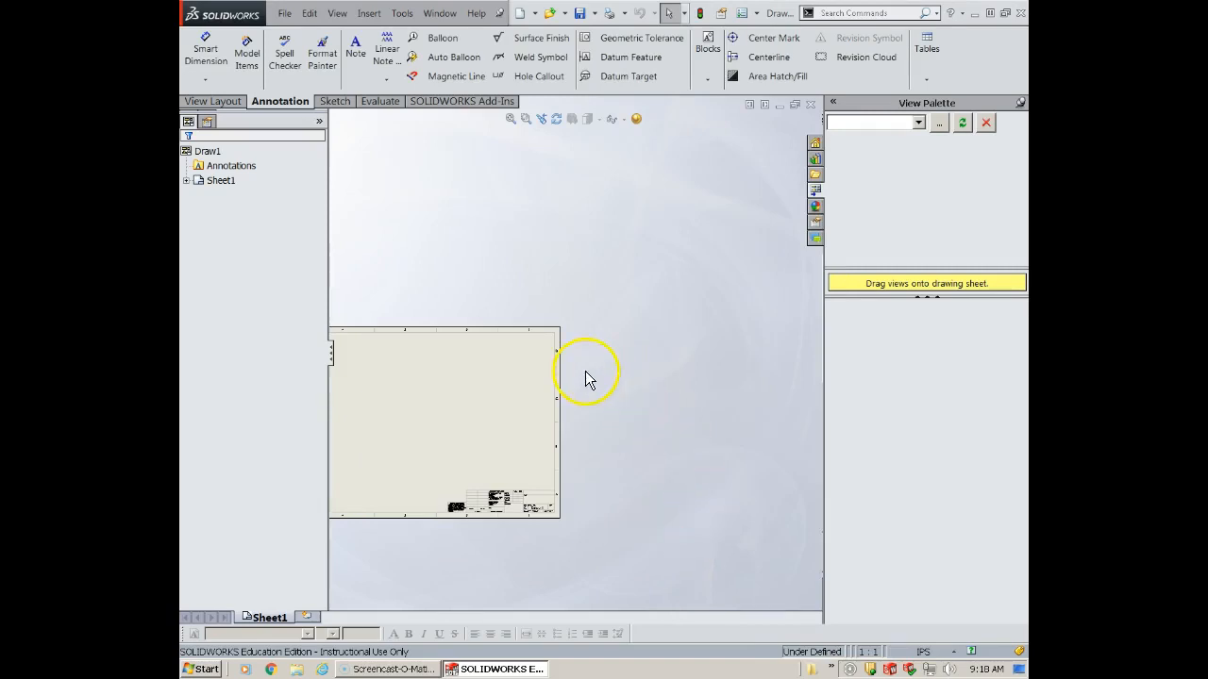
pyautogui.scroll(-2, 479, 400)
pyautogui.scroll(3, 469, 402)
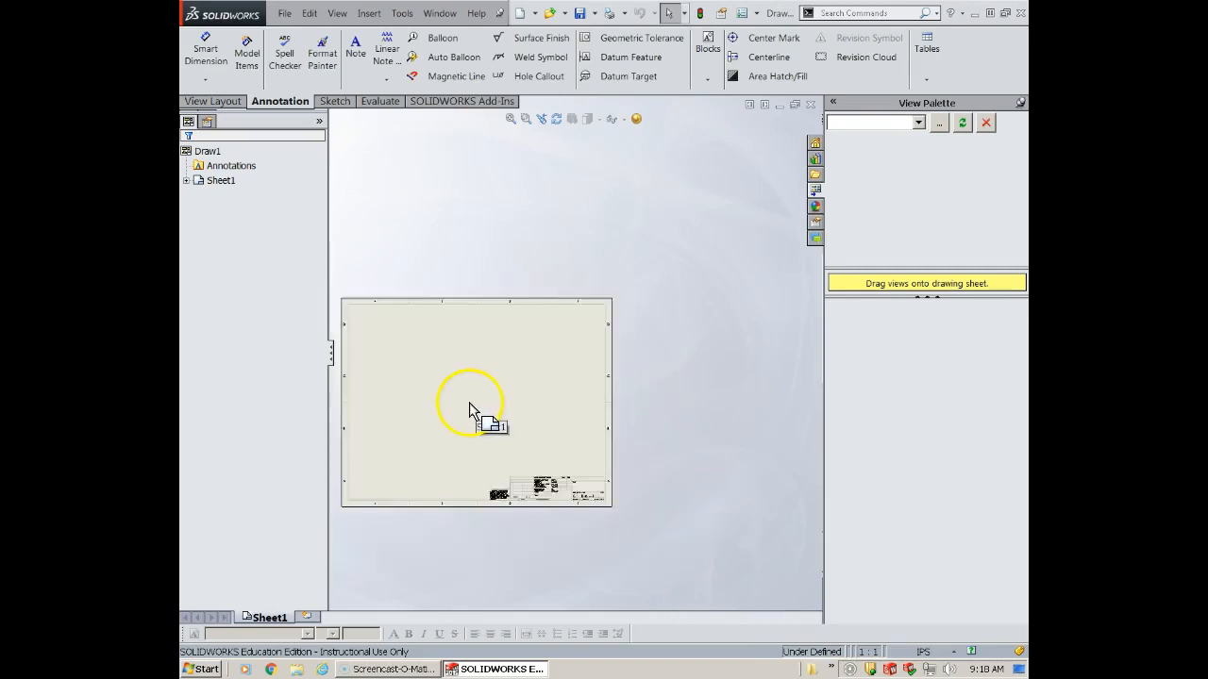
pyautogui.scroll(-4, 510, 394)
pyautogui.scroll(1, 531, 372)
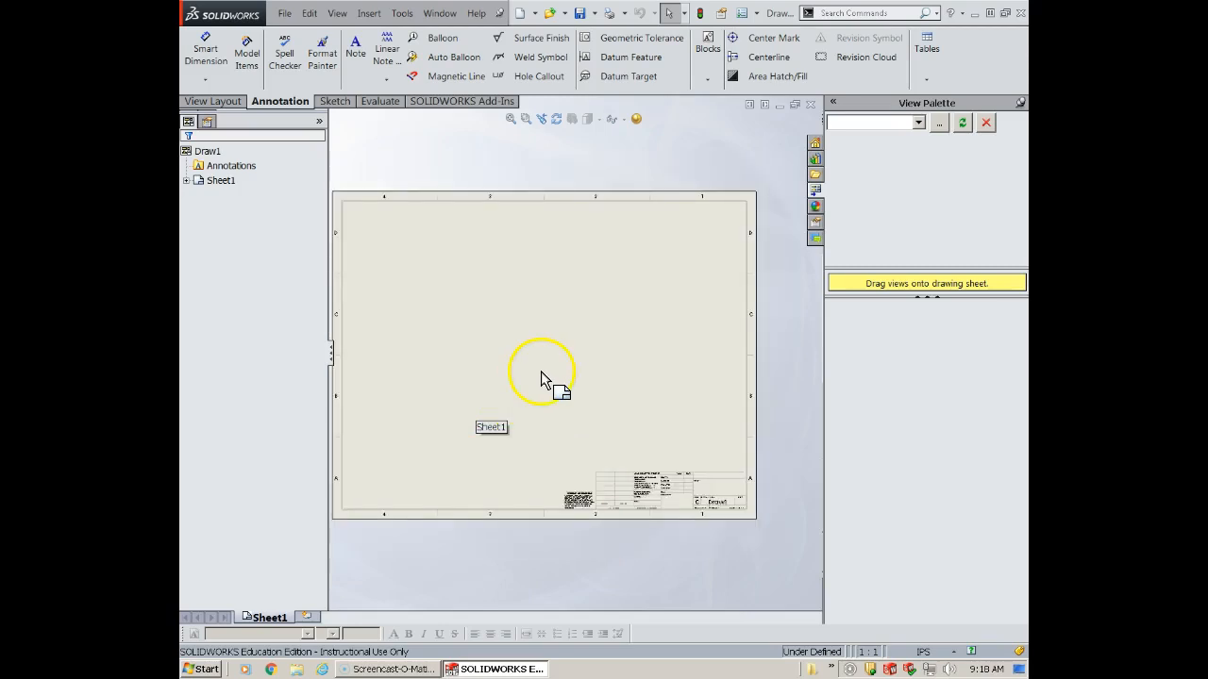
pyautogui.scroll(-1, 566, 377)
pyautogui.scroll(2, 567, 378)
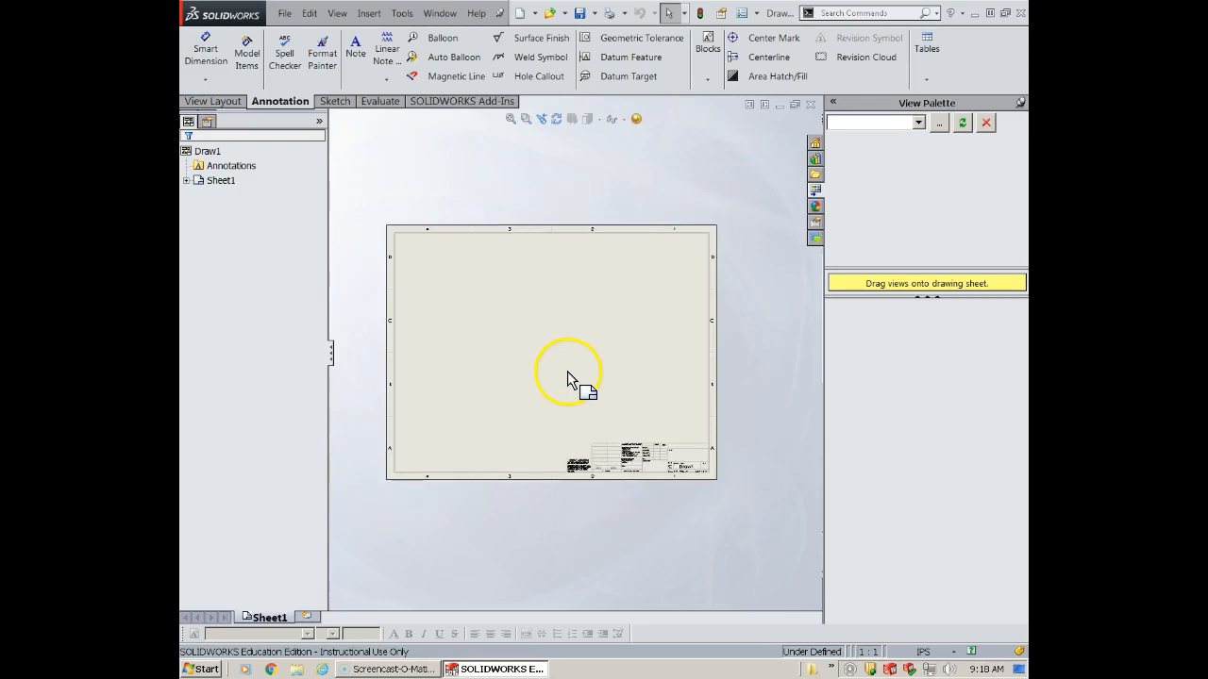
pyautogui.scroll(-2, 555, 373)
pyautogui.moveTo(554, 373); pyautogui.dragTo(568, 346, button='middle')
pyautogui.scroll(-1, 568, 345)
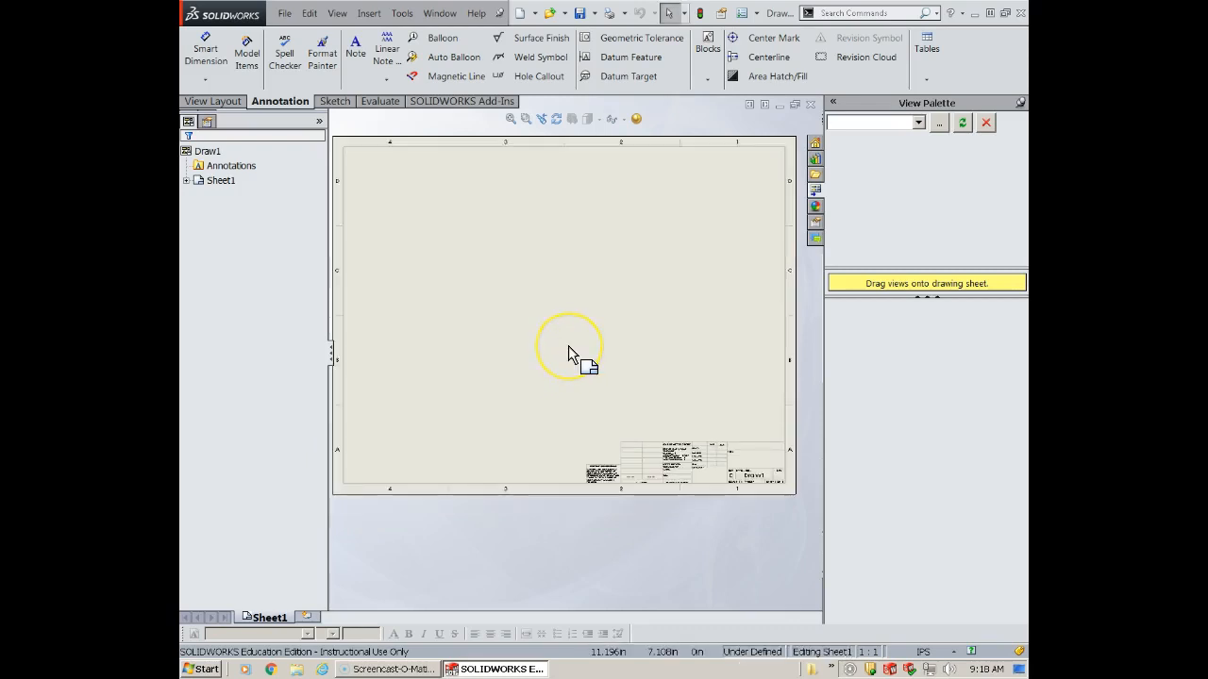
pyautogui.click(568, 346)
pyautogui.click(600, 448)
pyautogui.click(367, 224)
pyautogui.click(662, 328)
pyautogui.click(598, 479)
pyautogui.click(722, 466)
pyautogui.click(201, 167)
pyautogui.click(241, 216)
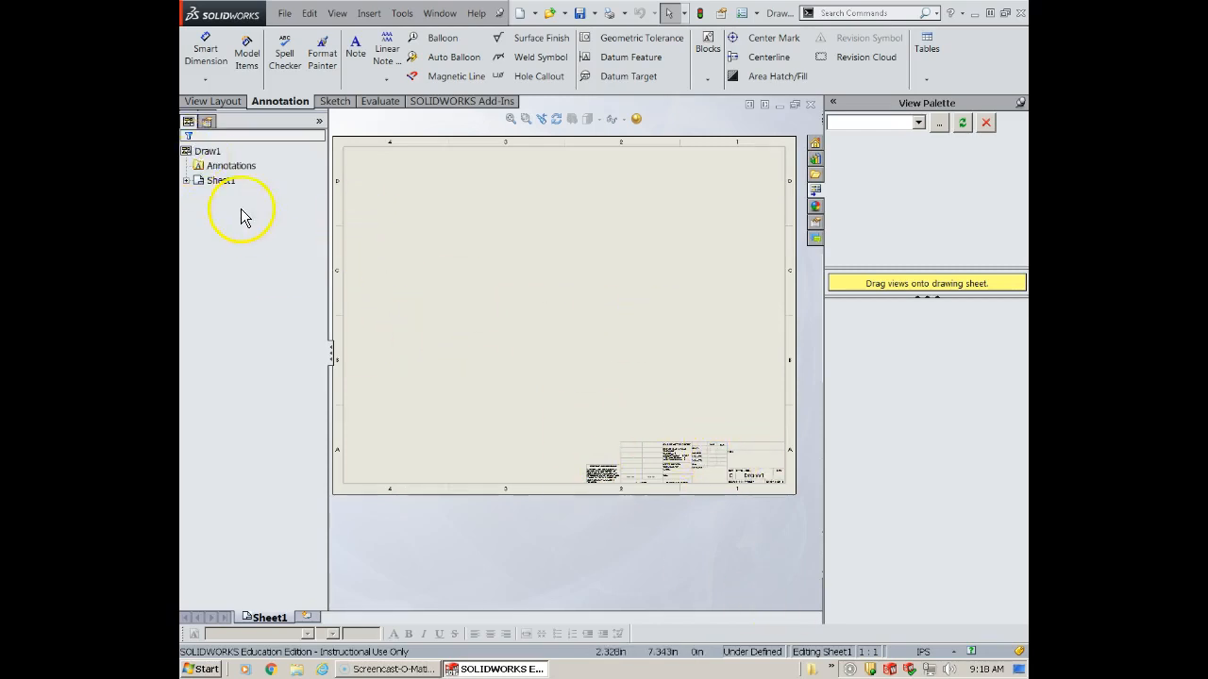
# - Start a Model View and load Post Cap.SLDPRT from the Chapter 18 folder of SOLIDWORKS 2015 Basics Book Files
pyautogui.click(209, 100)
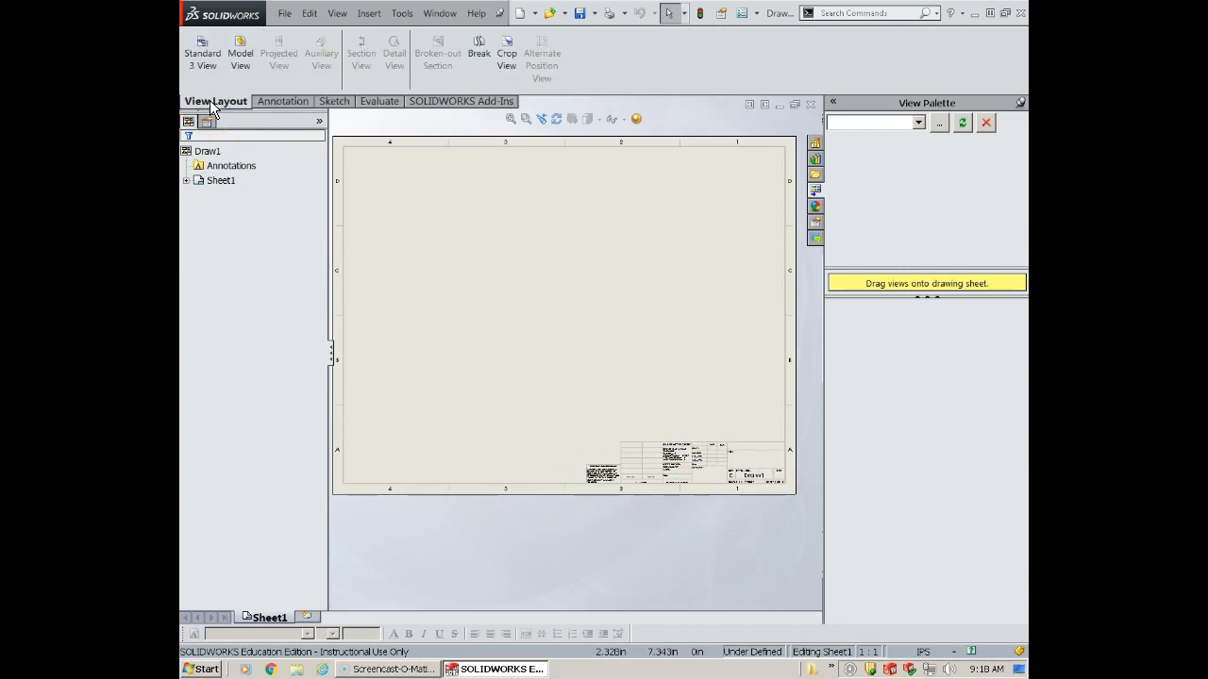
pyautogui.click(239, 54)
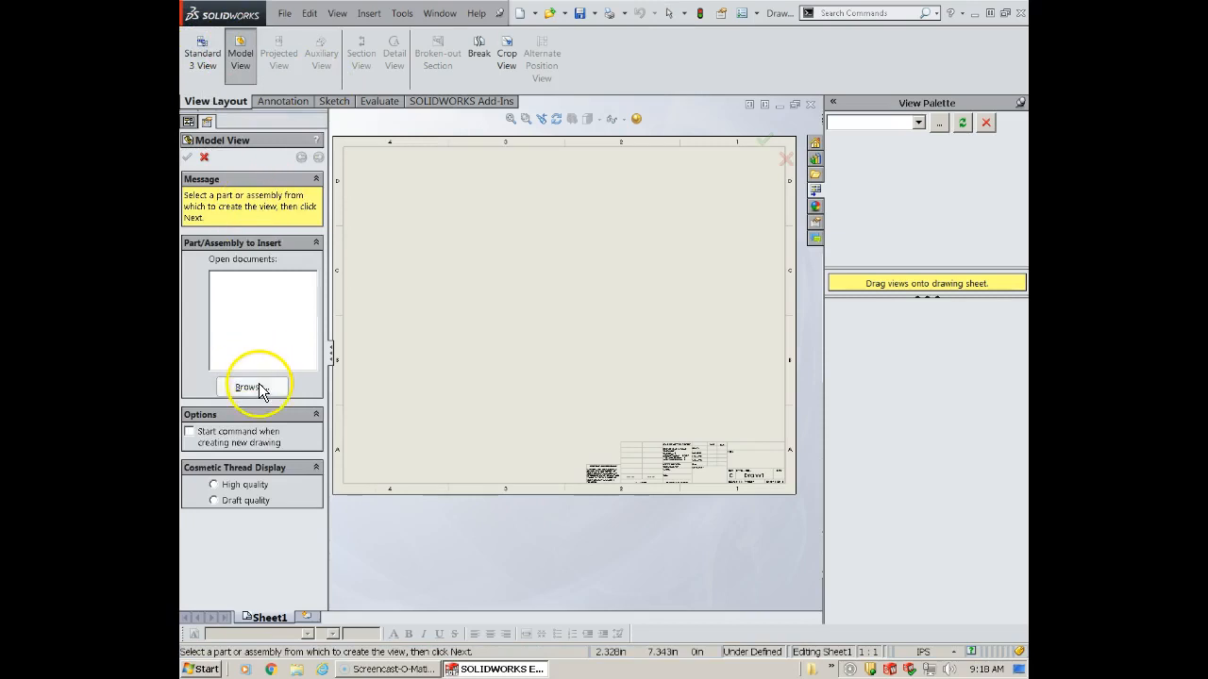
pyautogui.click(248, 385)
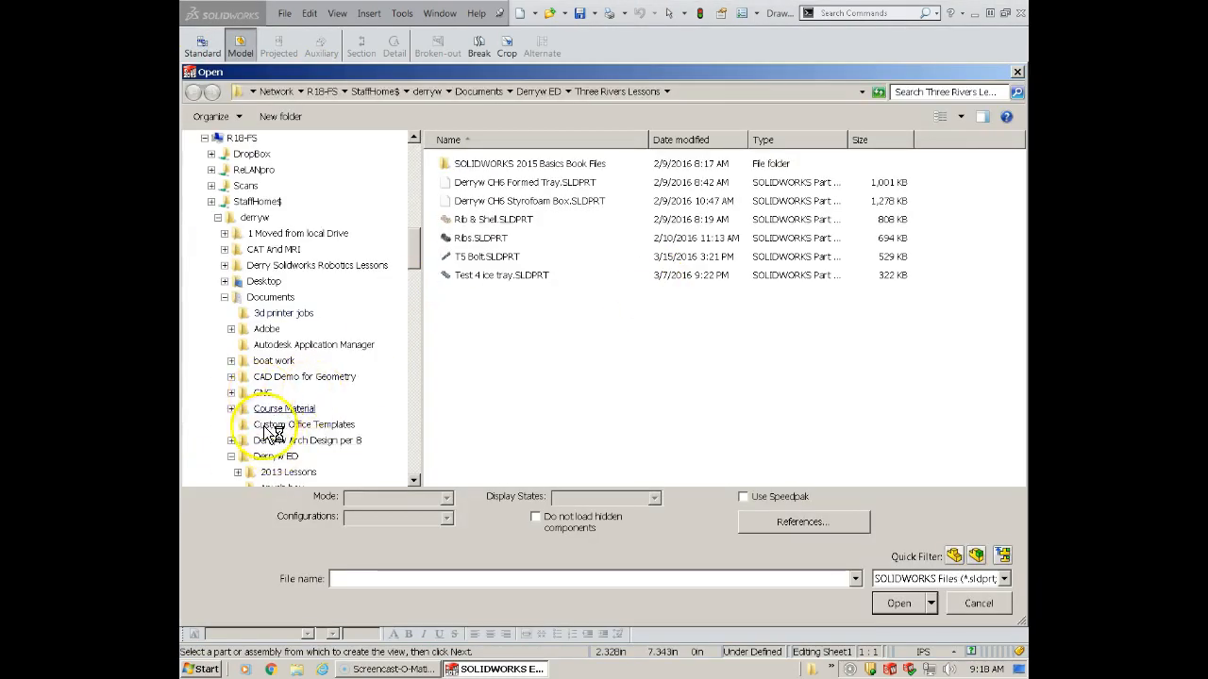
pyautogui.doubleClick(447, 163)
pyautogui.scroll(-1, 486, 283)
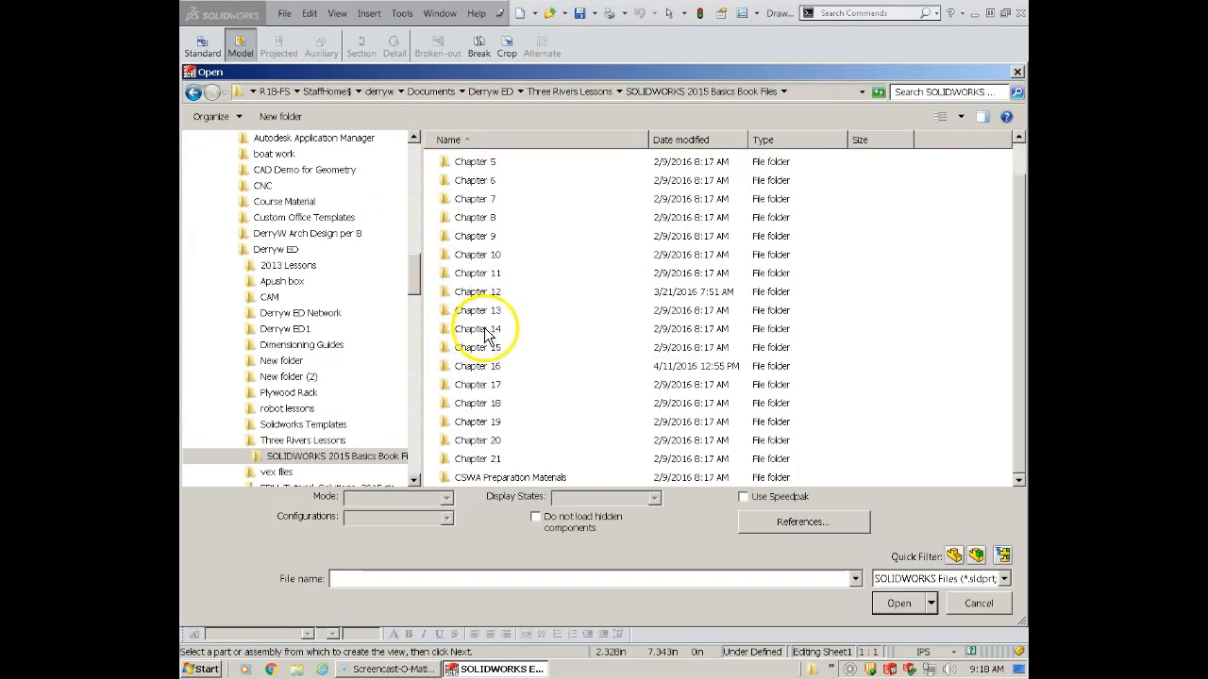
pyautogui.doubleClick(486, 404)
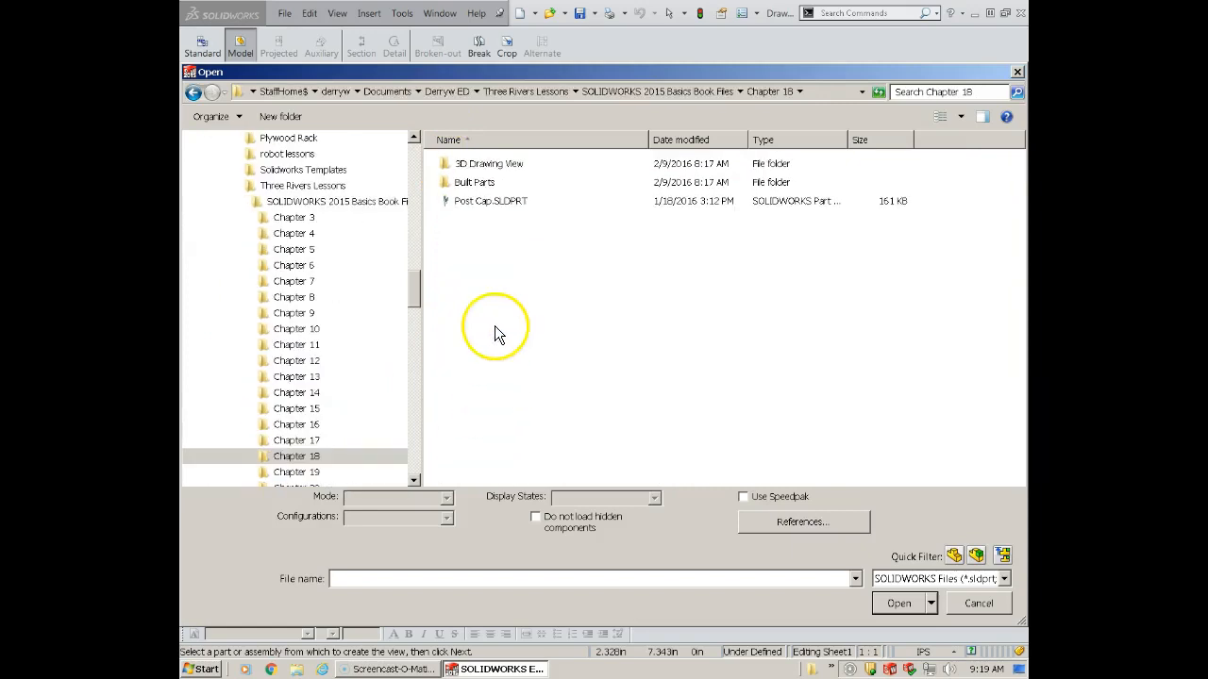
pyautogui.doubleClick(481, 201)
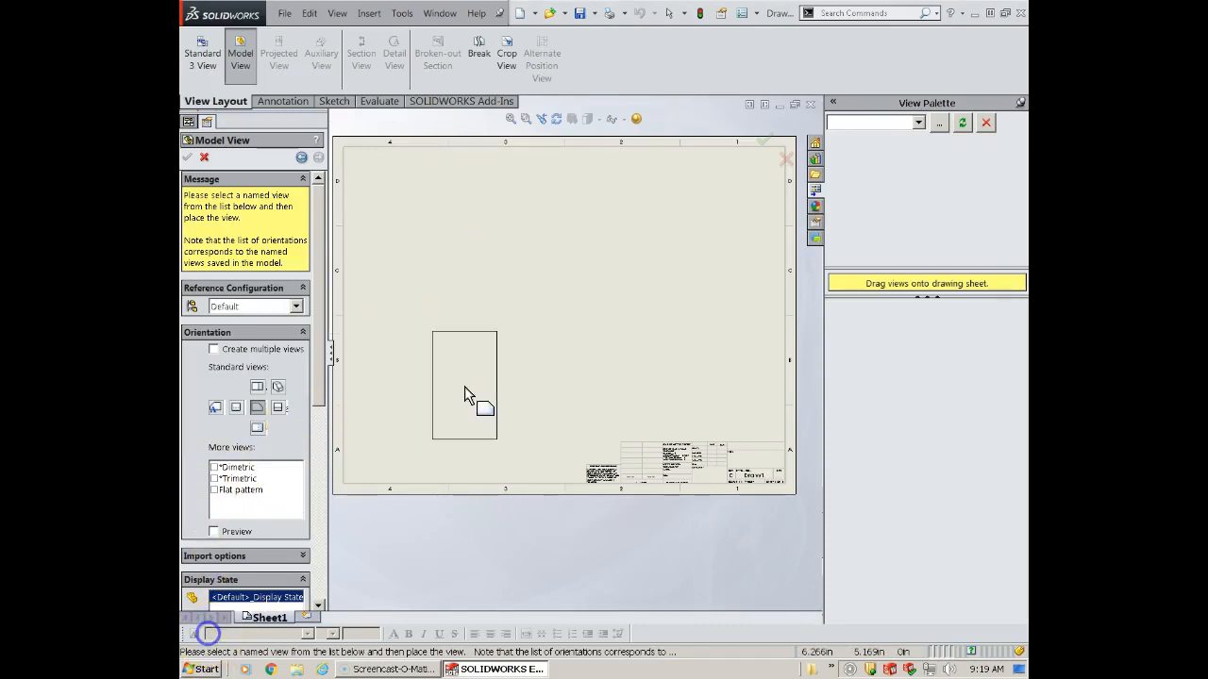
# - Place the Post Cap's front view with projected top, right and isometric views, and hide the origins in the views
pyautogui.click(419, 352)
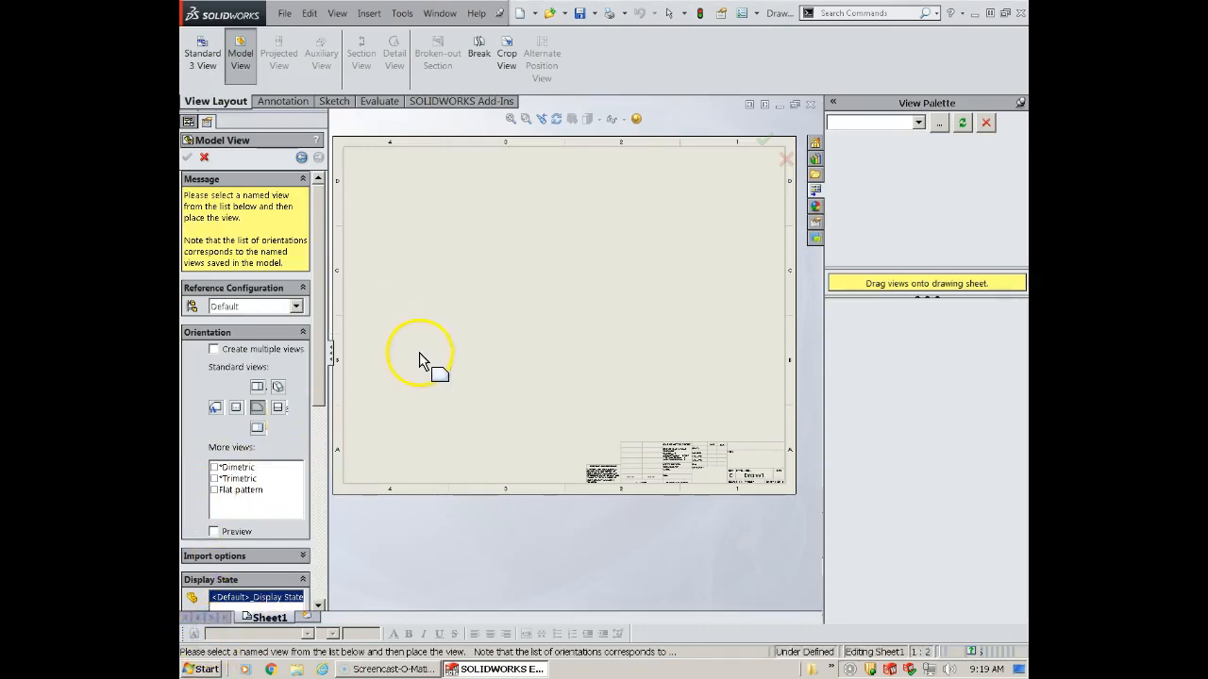
pyautogui.click(415, 221)
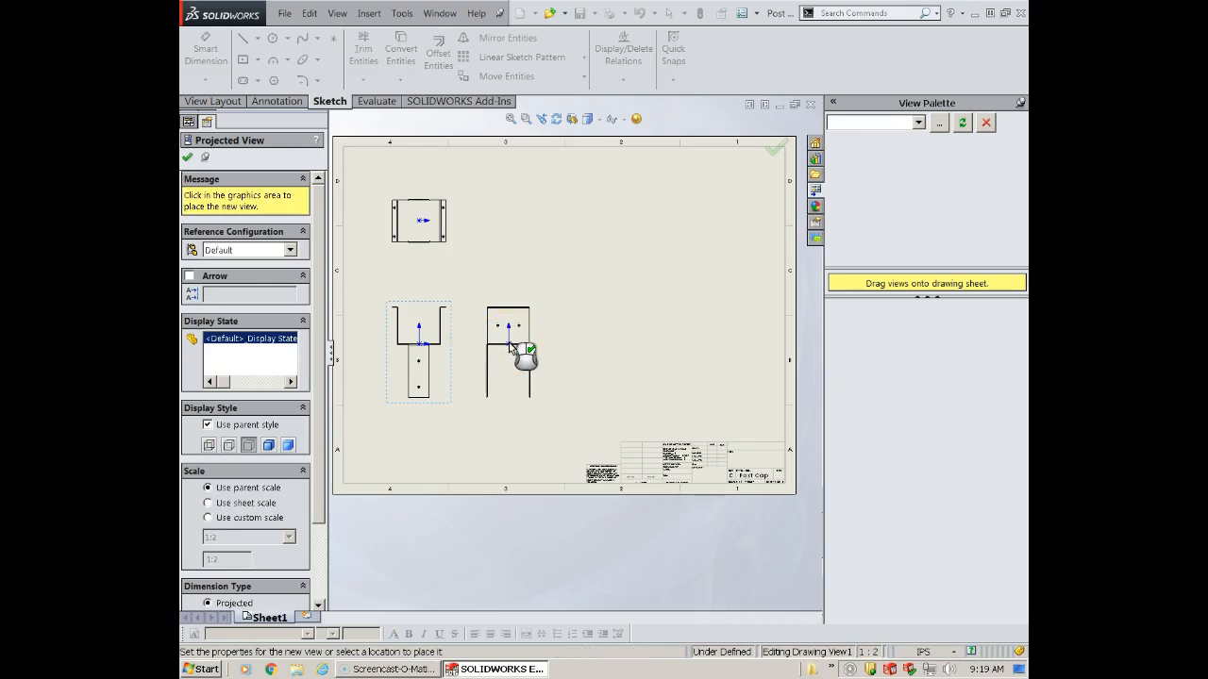
pyautogui.click(511, 349)
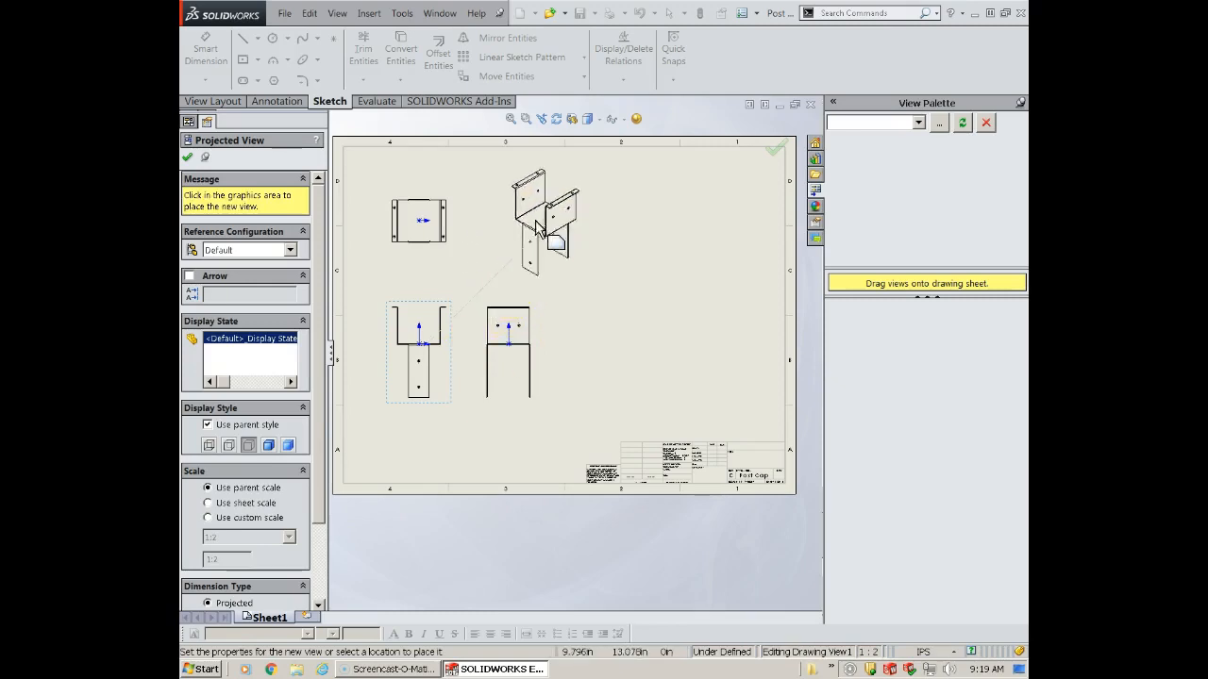
pyautogui.click(531, 247)
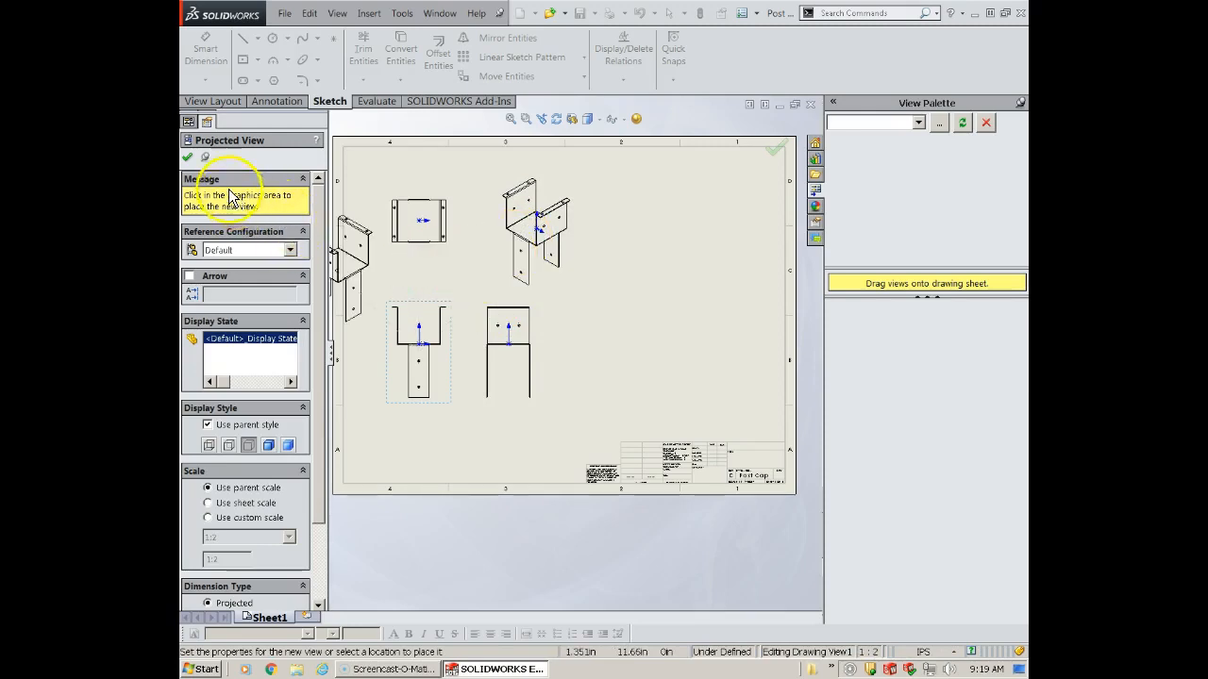
pyautogui.click(188, 159)
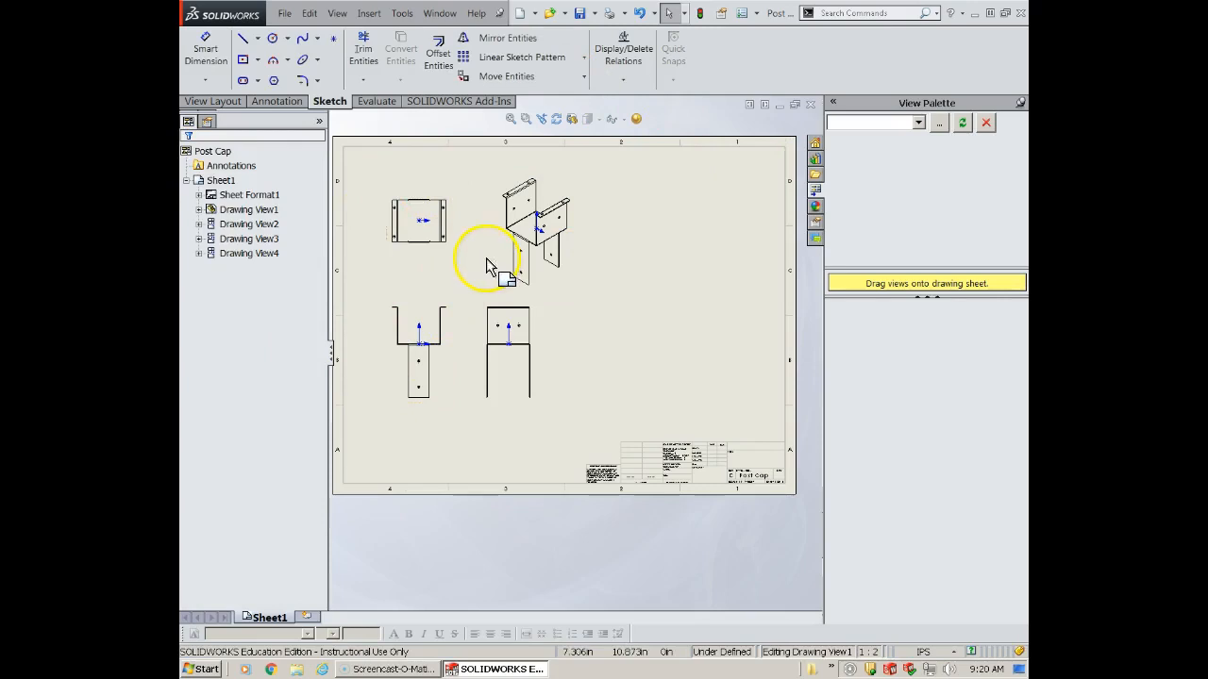
pyautogui.click(615, 119)
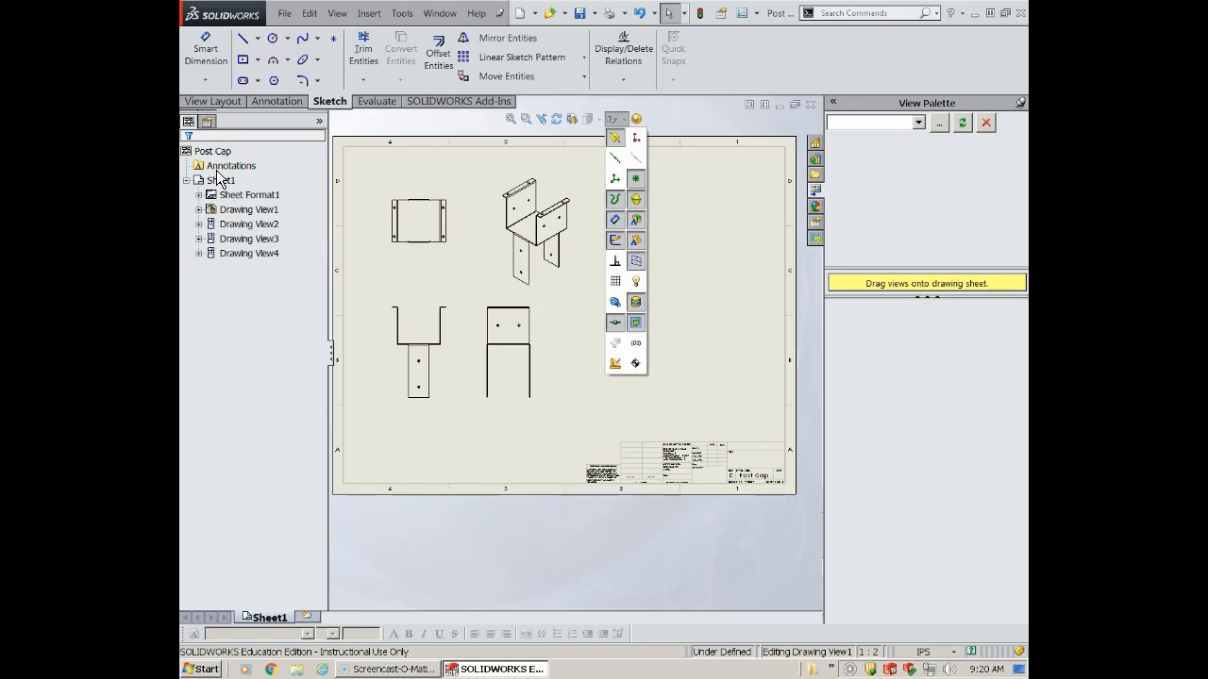
# - Insert a Post Cap model view using the DefaultSM-FLAT-PATTERN configuration and Flat pattern orientation beside the existing views
pyautogui.click(215, 102)
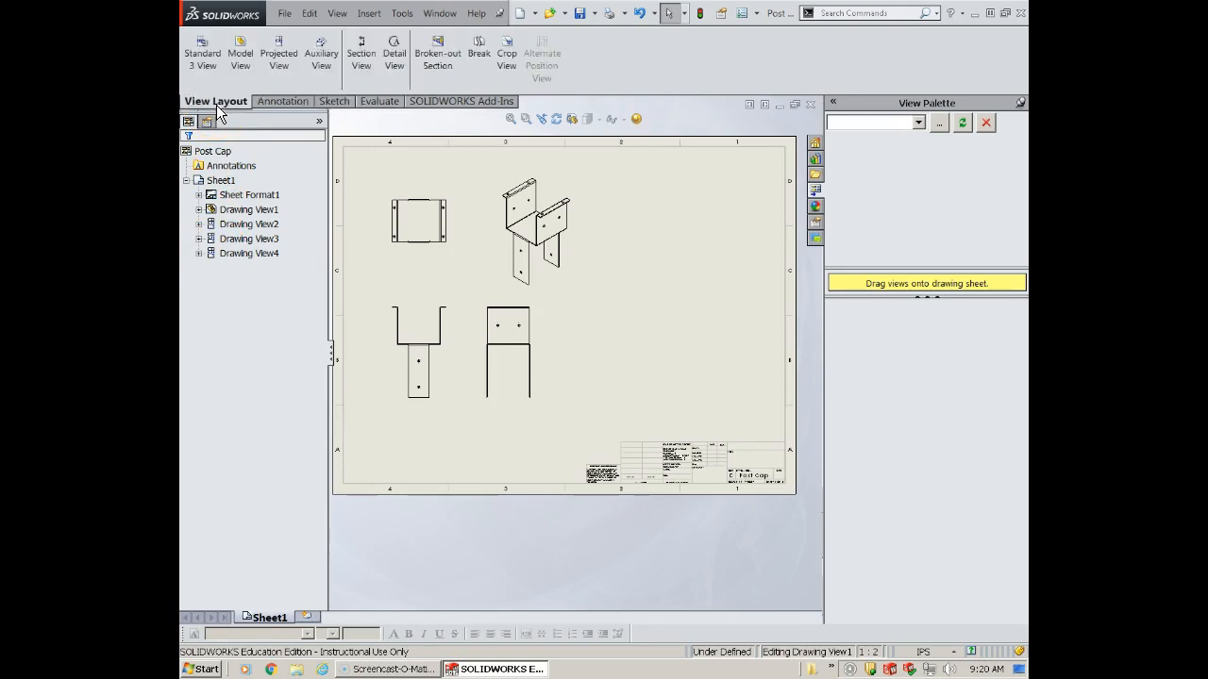
pyautogui.click(242, 59)
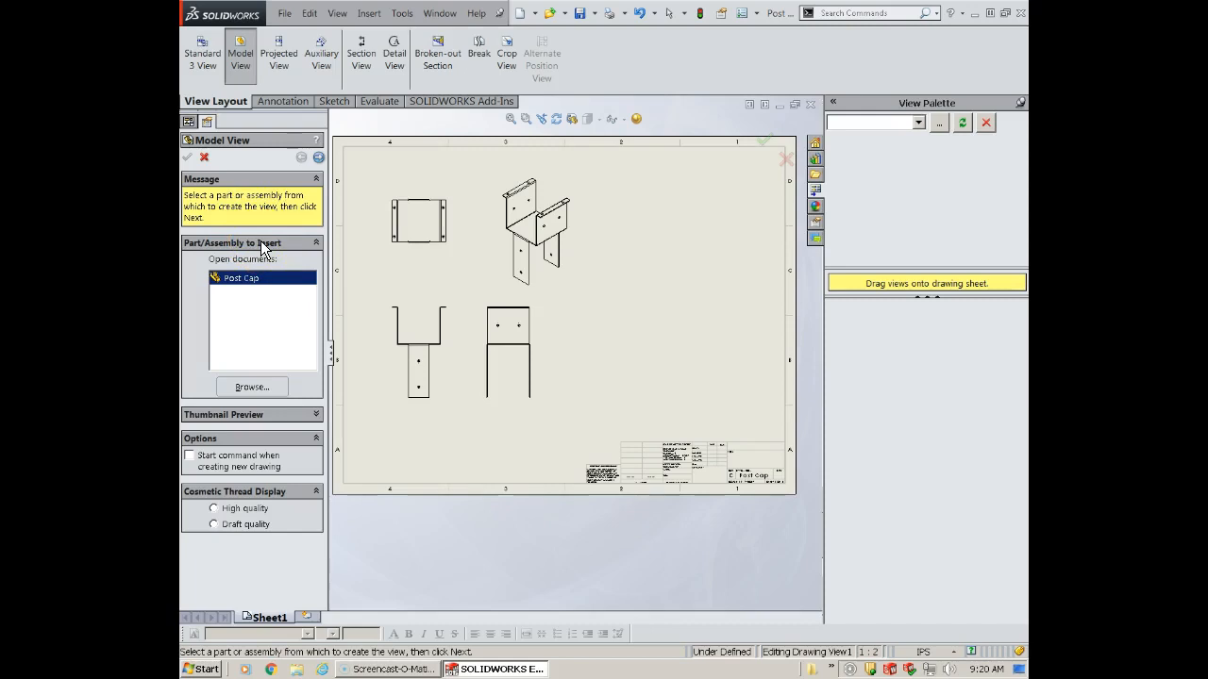
pyautogui.click(320, 157)
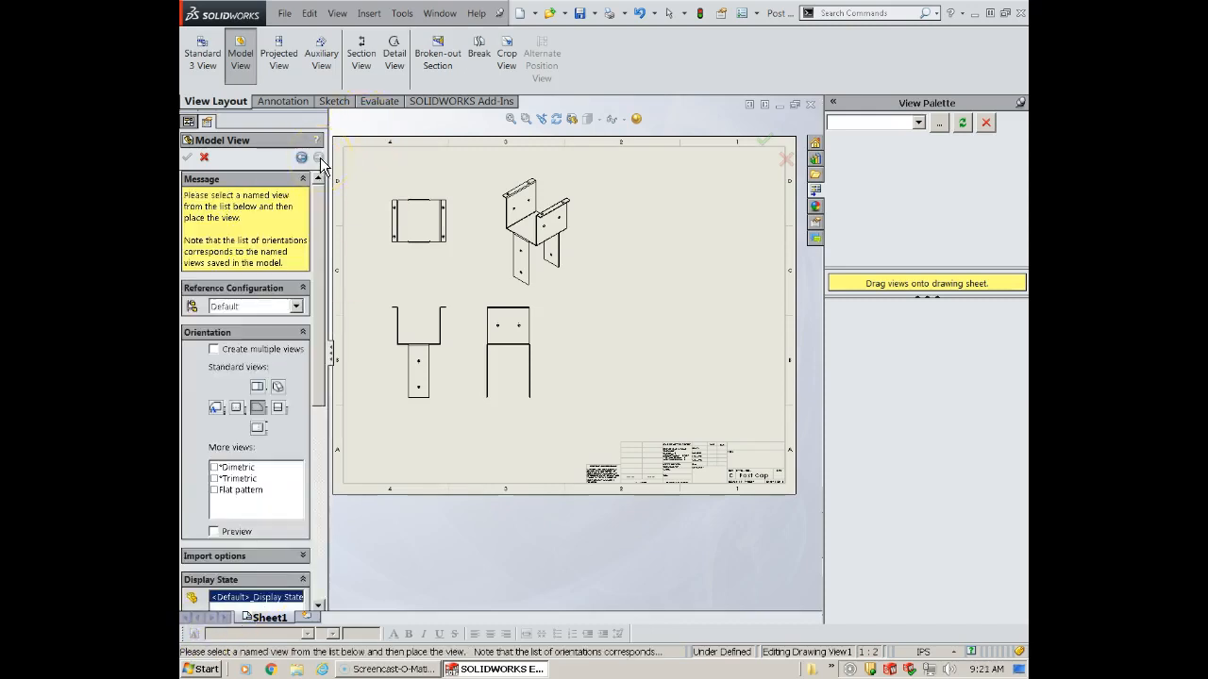
pyautogui.click(296, 307)
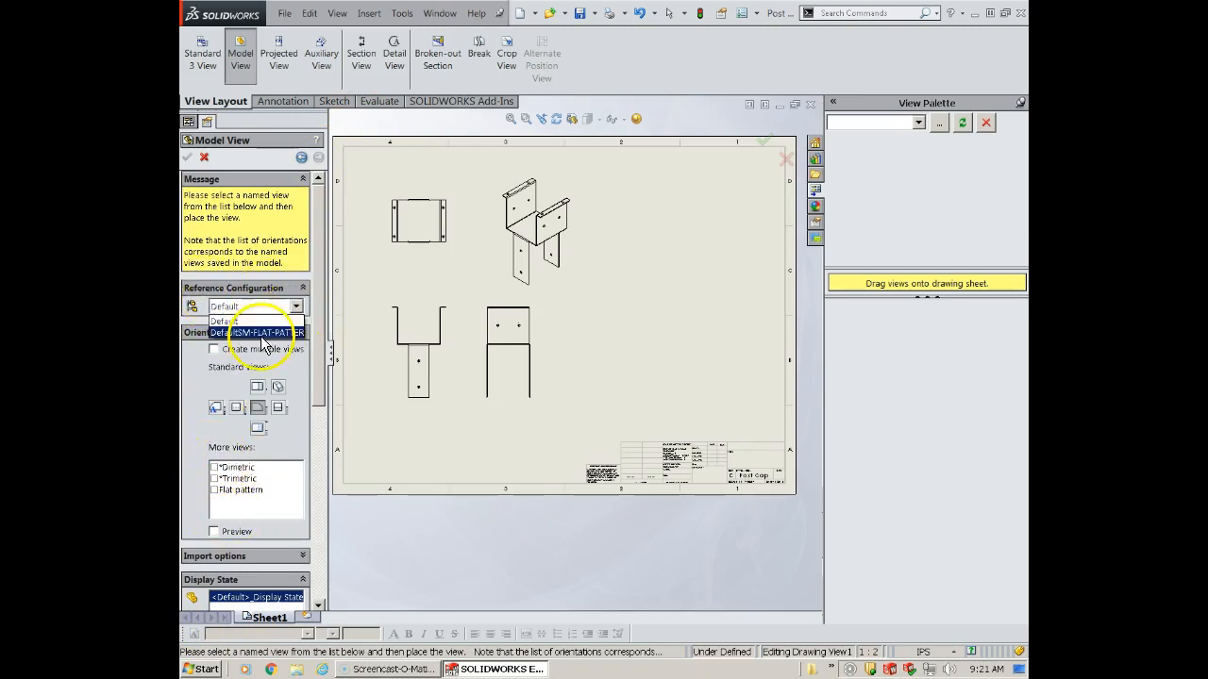
pyautogui.click(264, 333)
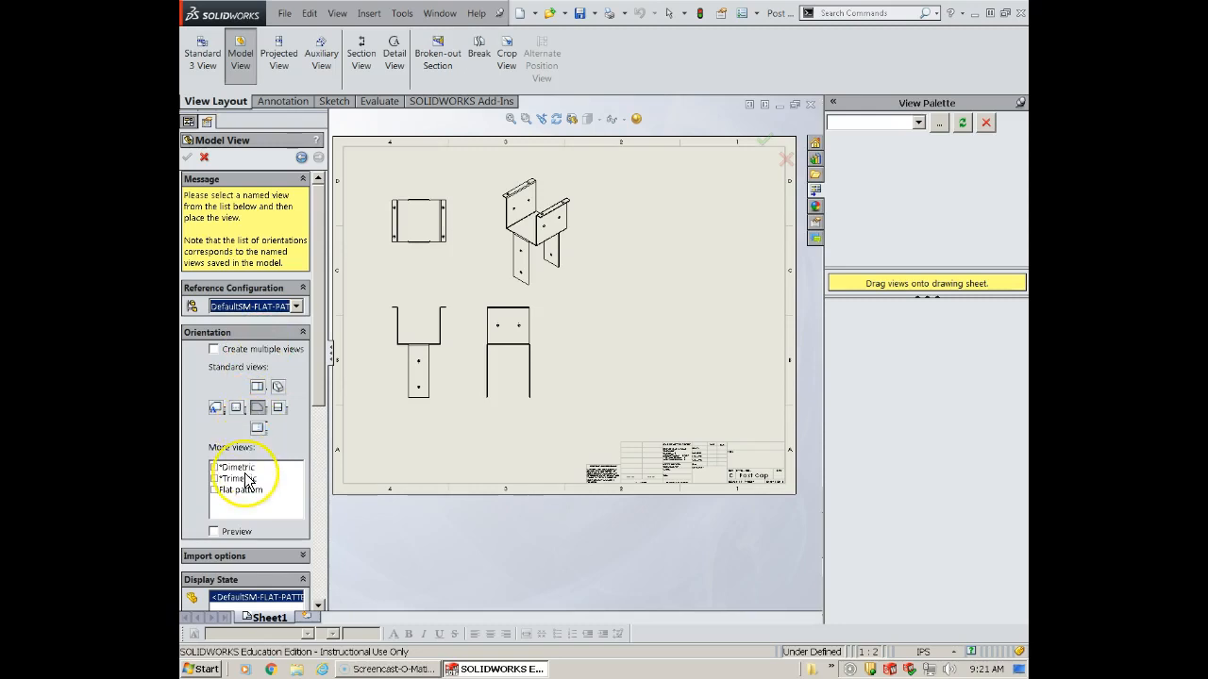
pyautogui.click(214, 490)
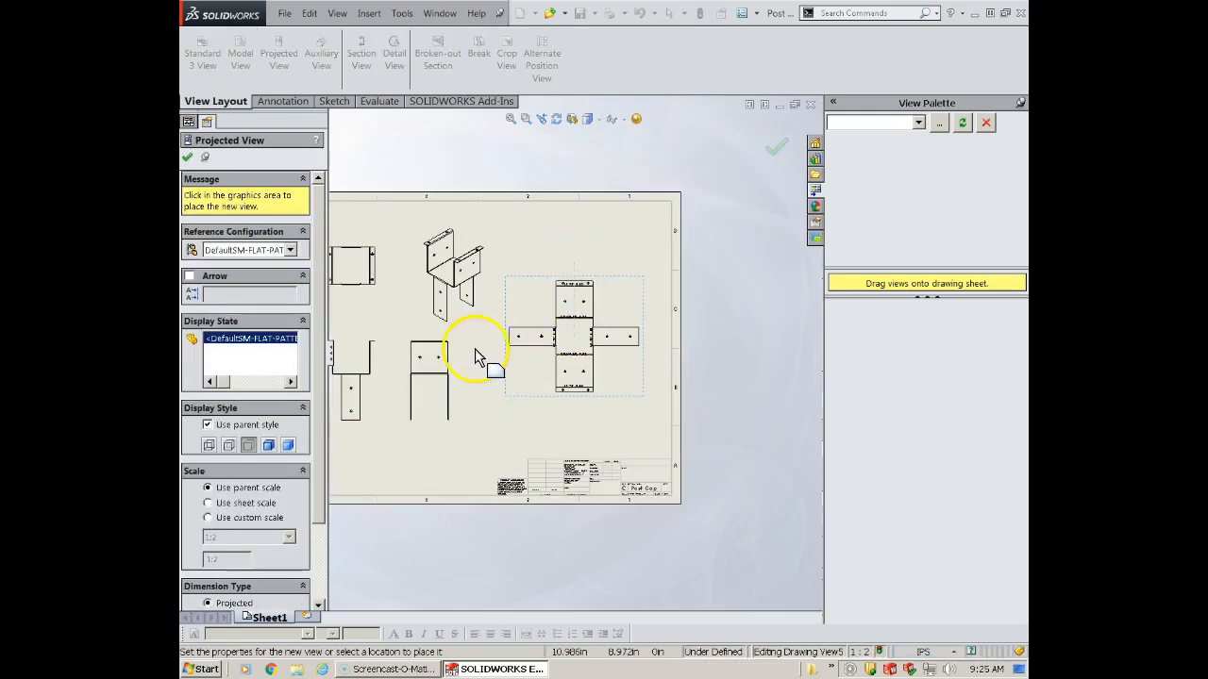
# - Leave the projected view placement and move the flat pattern view up toward the sheet's upper edge
pyautogui.click(392, 517)
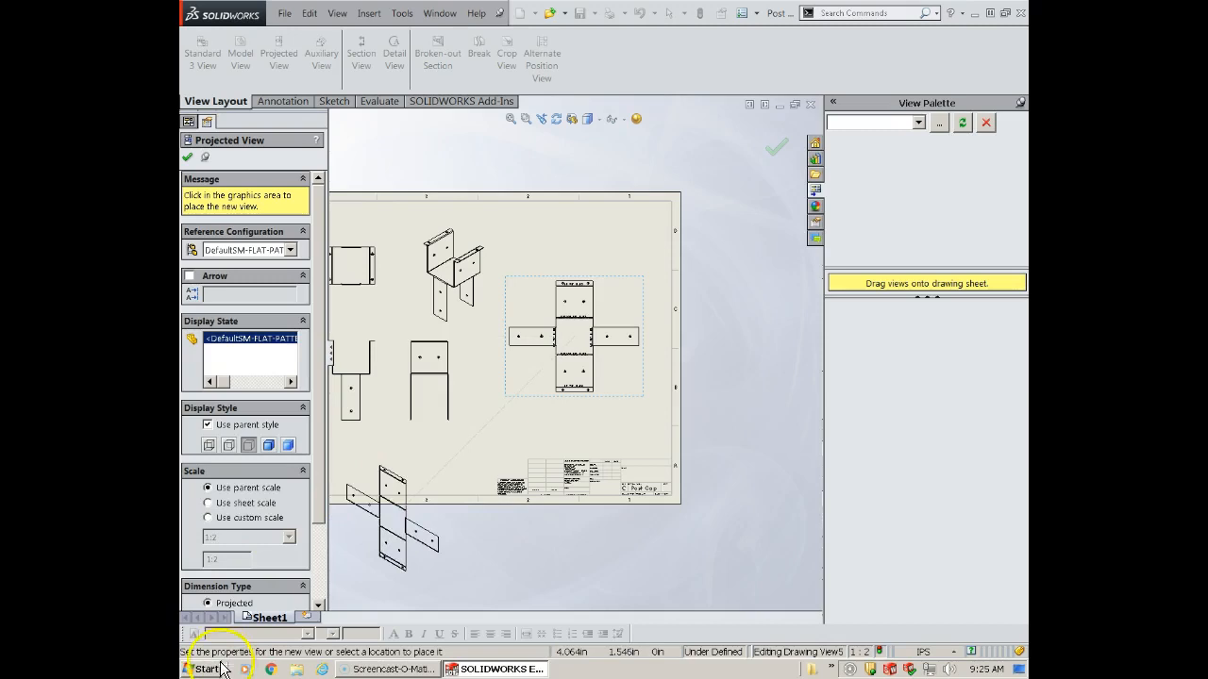
pyautogui.press('Escape')
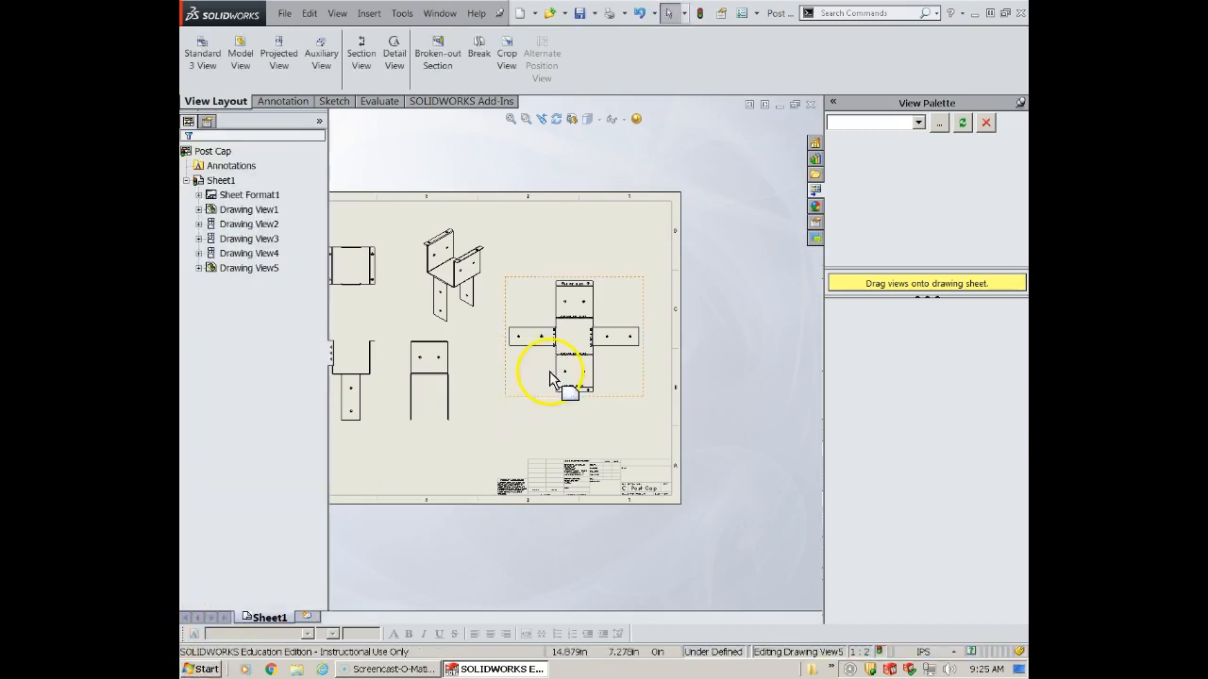
pyautogui.moveTo(542, 277)
pyautogui.mouseDown()
pyautogui.moveTo(554, 215)
pyautogui.moveTo(550, 226)
pyautogui.mouseUp()
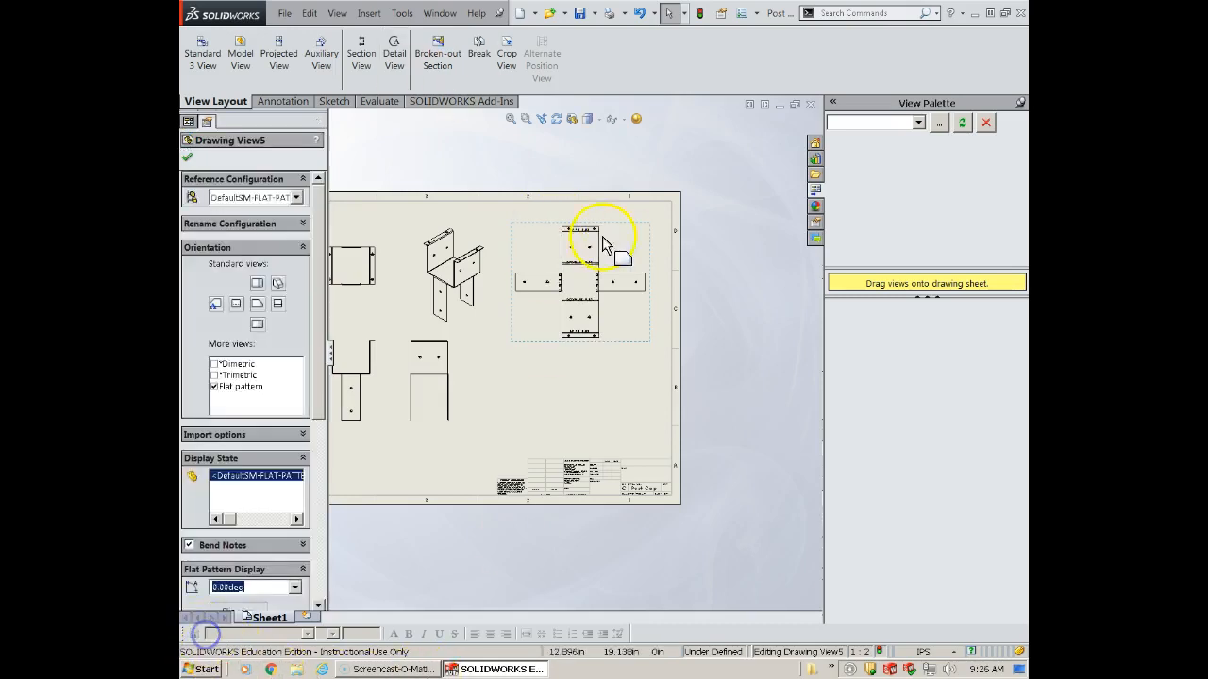
# - Create a detail view of the flat pattern's lower right bend corner with a circle about 0.5 in radius, placed below the right flange
pyautogui.click(394, 47)
pyautogui.scroll(-10, 598, 300)
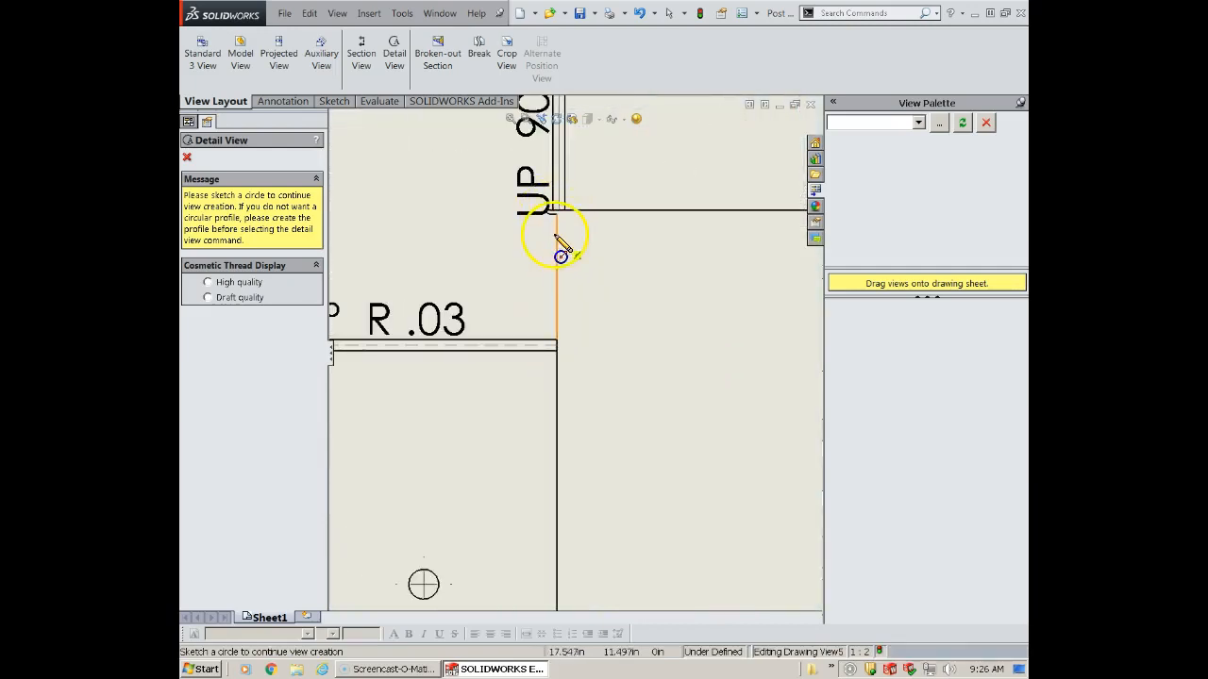
pyautogui.click(547, 211)
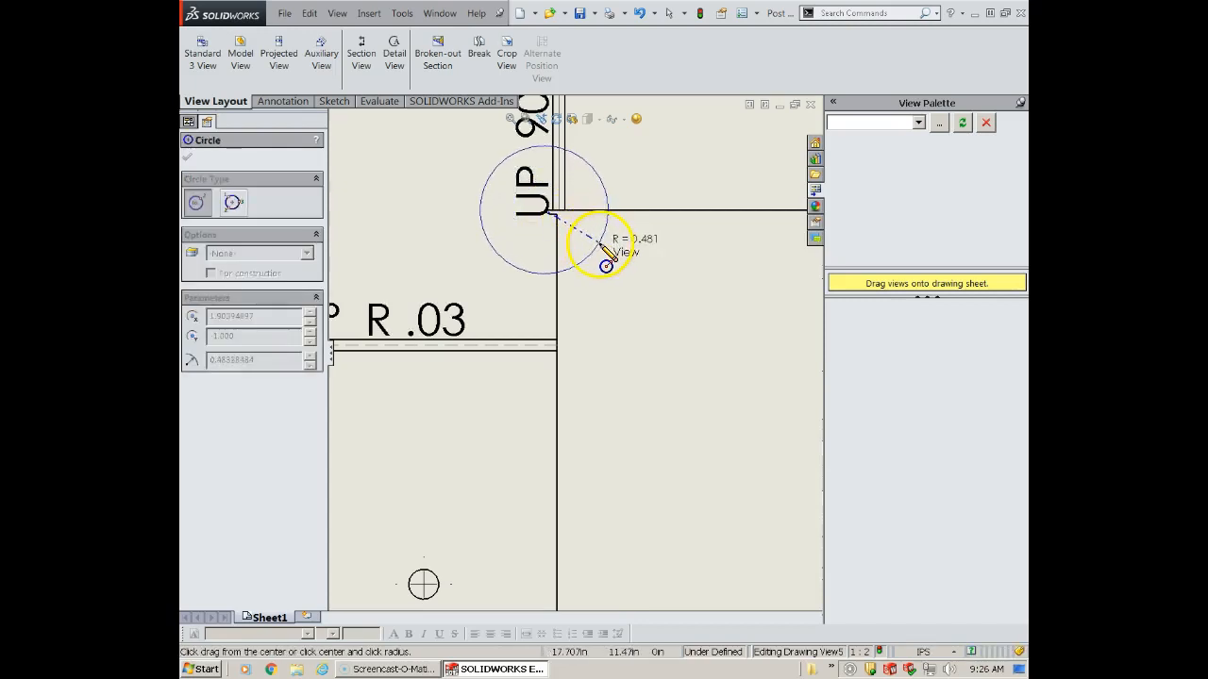
pyautogui.click(600, 258)
pyautogui.scroll(5, 672, 410)
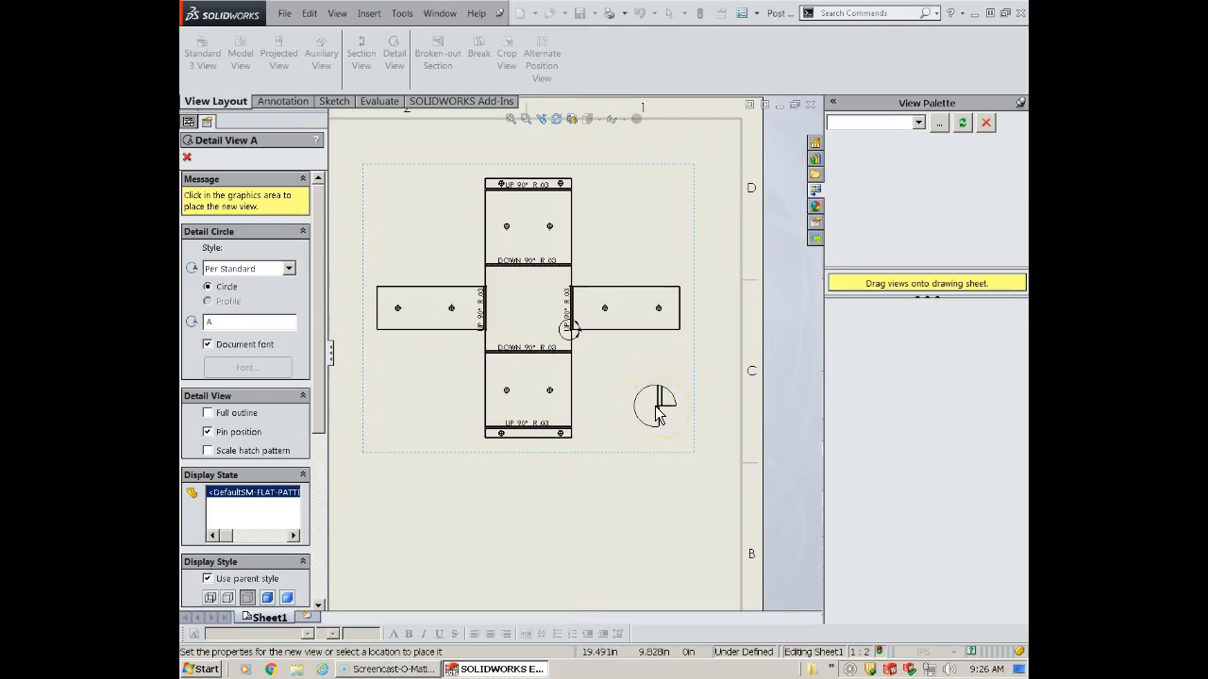
pyautogui.click(657, 416)
# - Set the detail view's custom scale to 1:2 and its detail circle style to Connected
pyautogui.moveTo(321, 382); pyautogui.dragTo(318, 499)
pyautogui.click(289, 436)
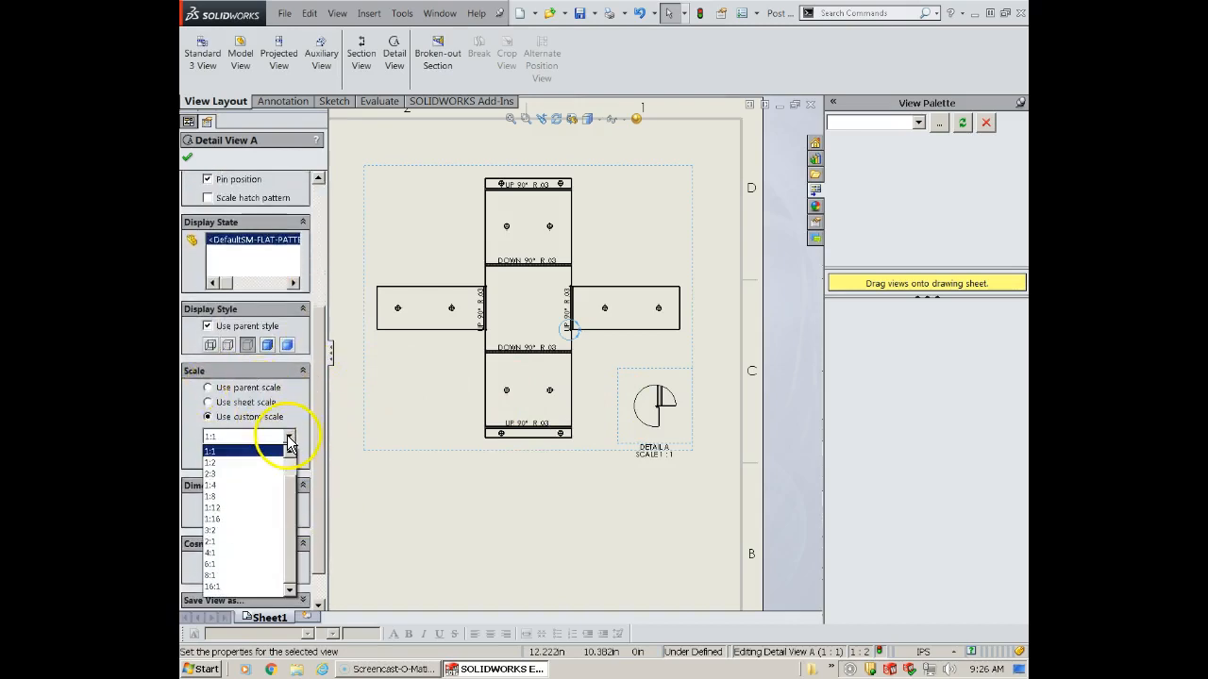
pyautogui.click(252, 462)
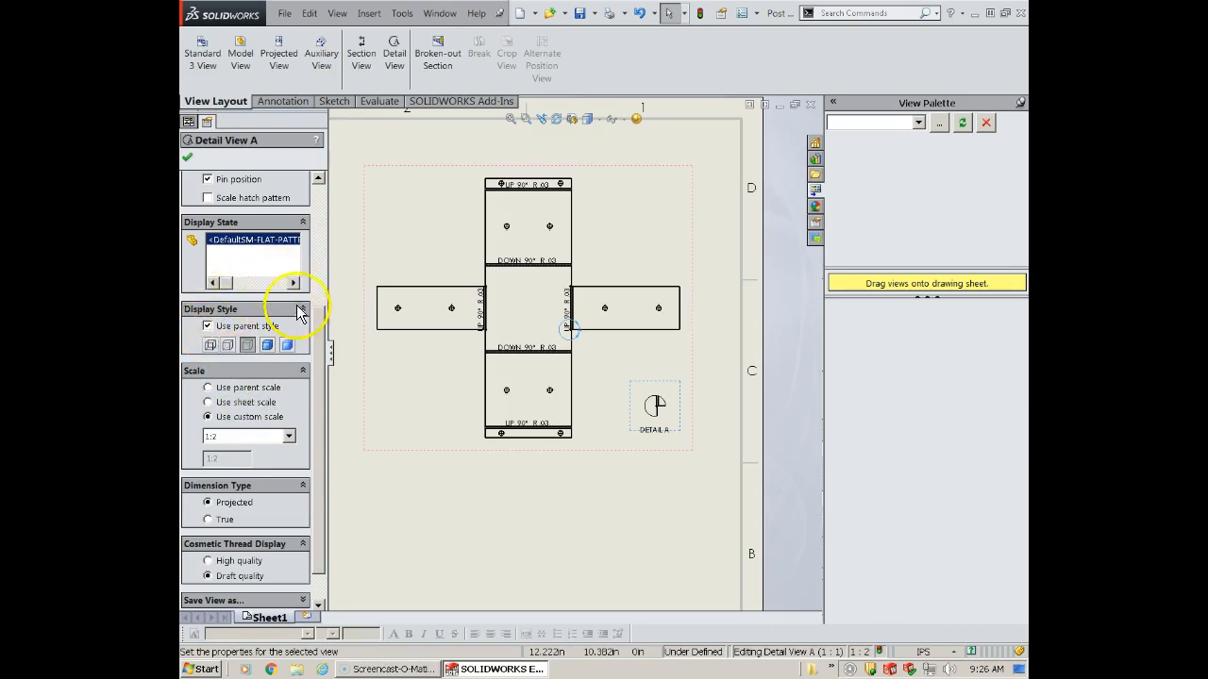
pyautogui.moveTo(321, 382); pyautogui.dragTo(330, 217)
pyautogui.click(288, 216)
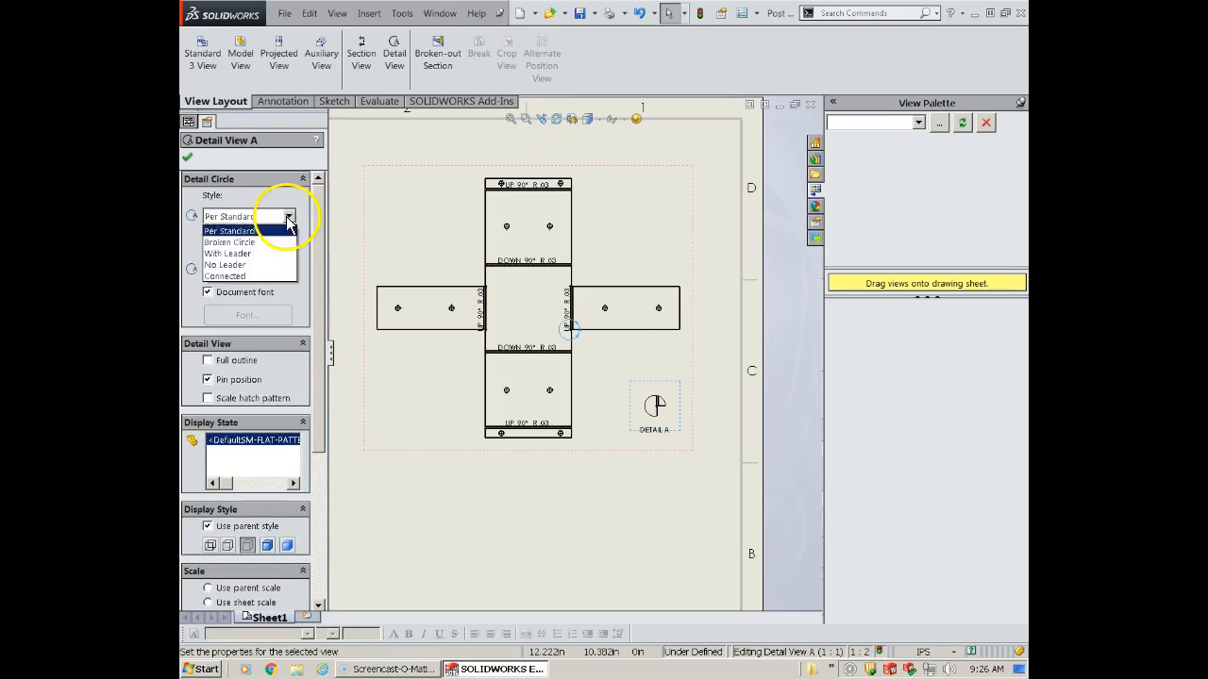
pyautogui.click(260, 275)
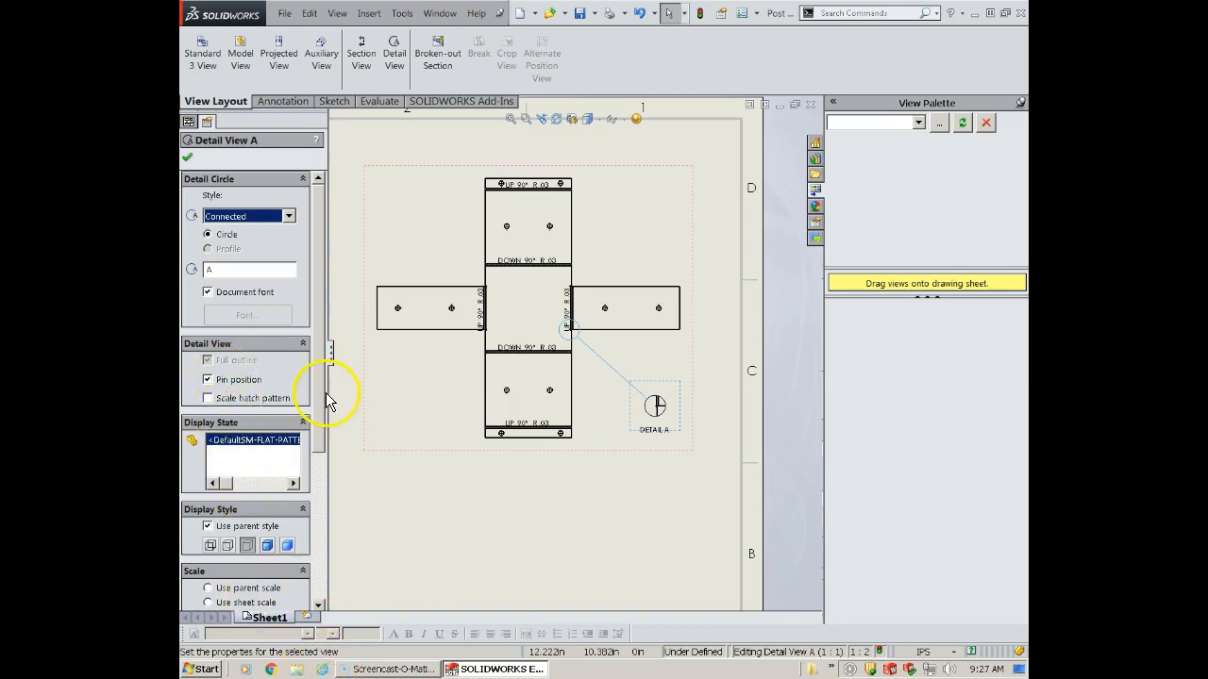
pyautogui.click(188, 158)
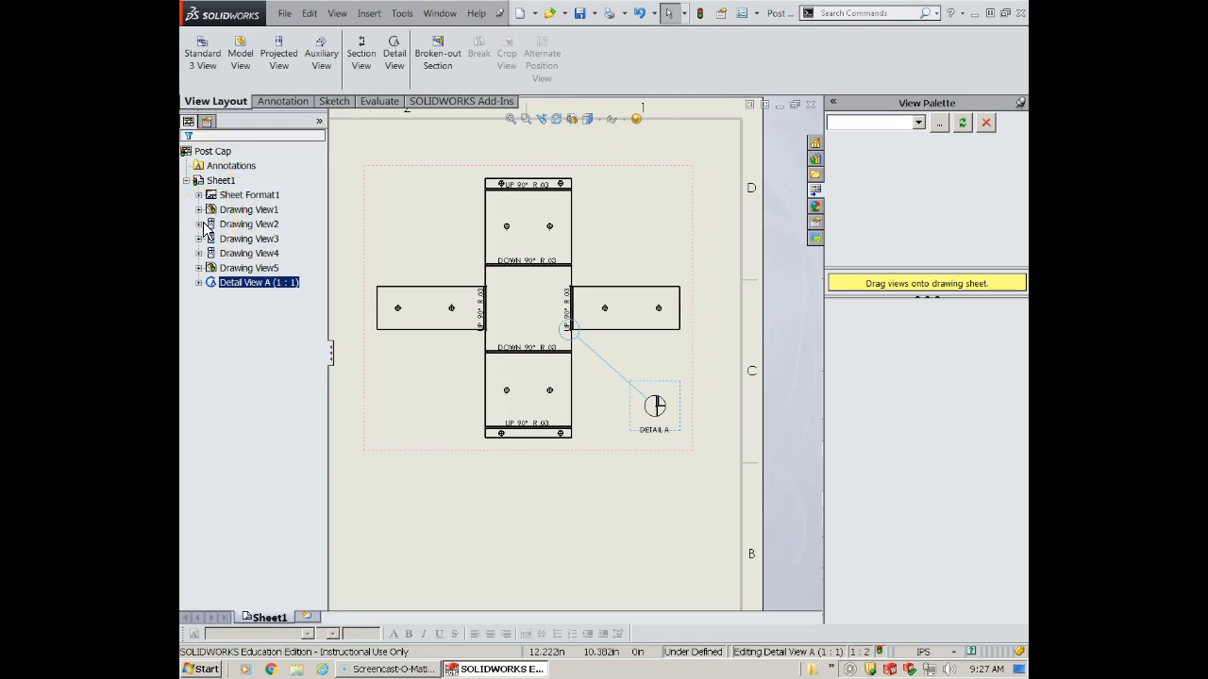
pyautogui.keyDown('ctrl'); pyautogui.click(231, 227); pyautogui.keyUp('ctrl')
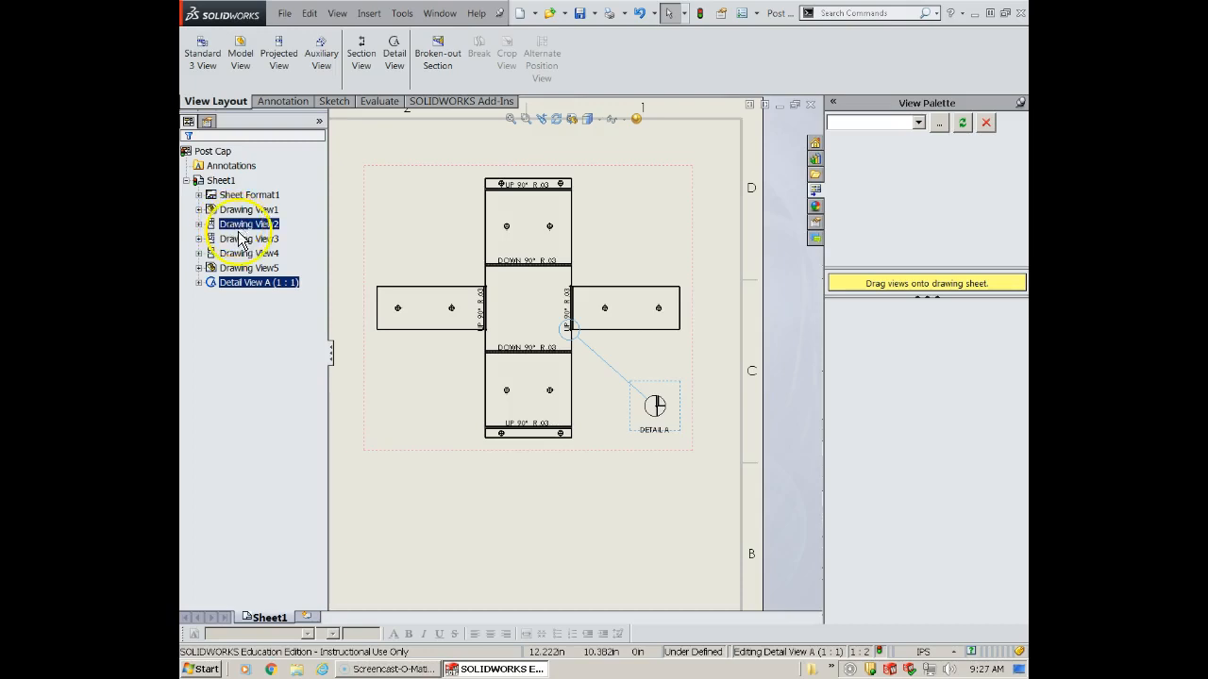
pyautogui.click(277, 102)
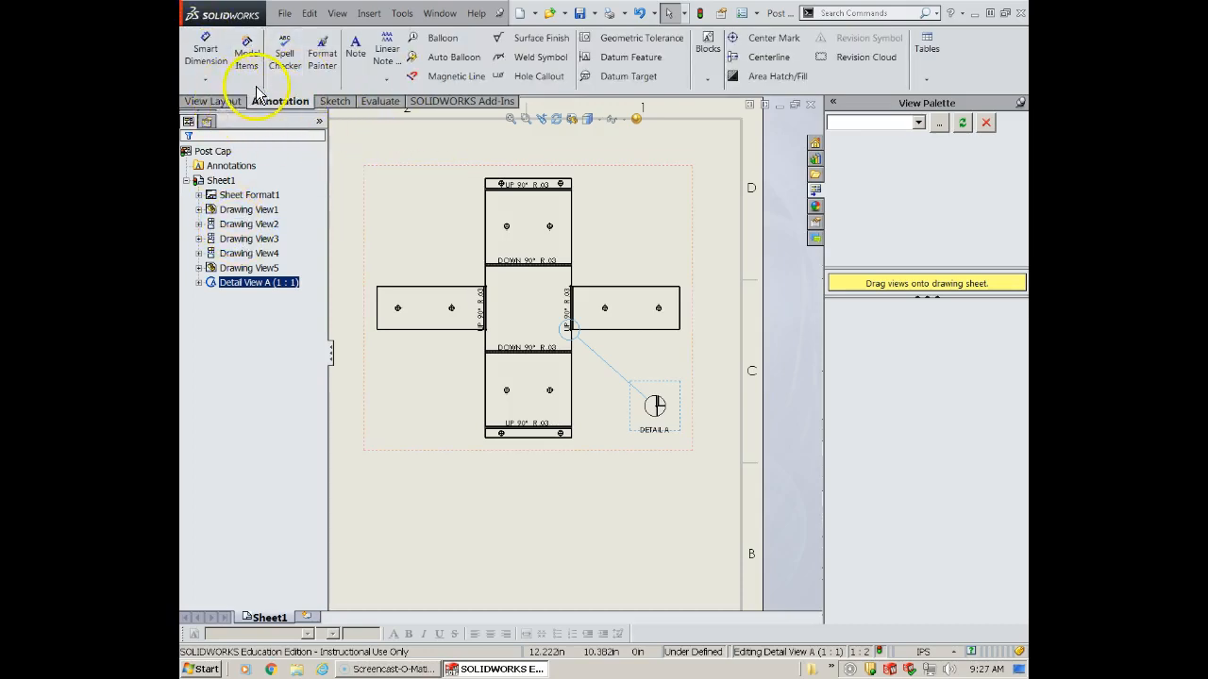
pyautogui.click(206, 80)
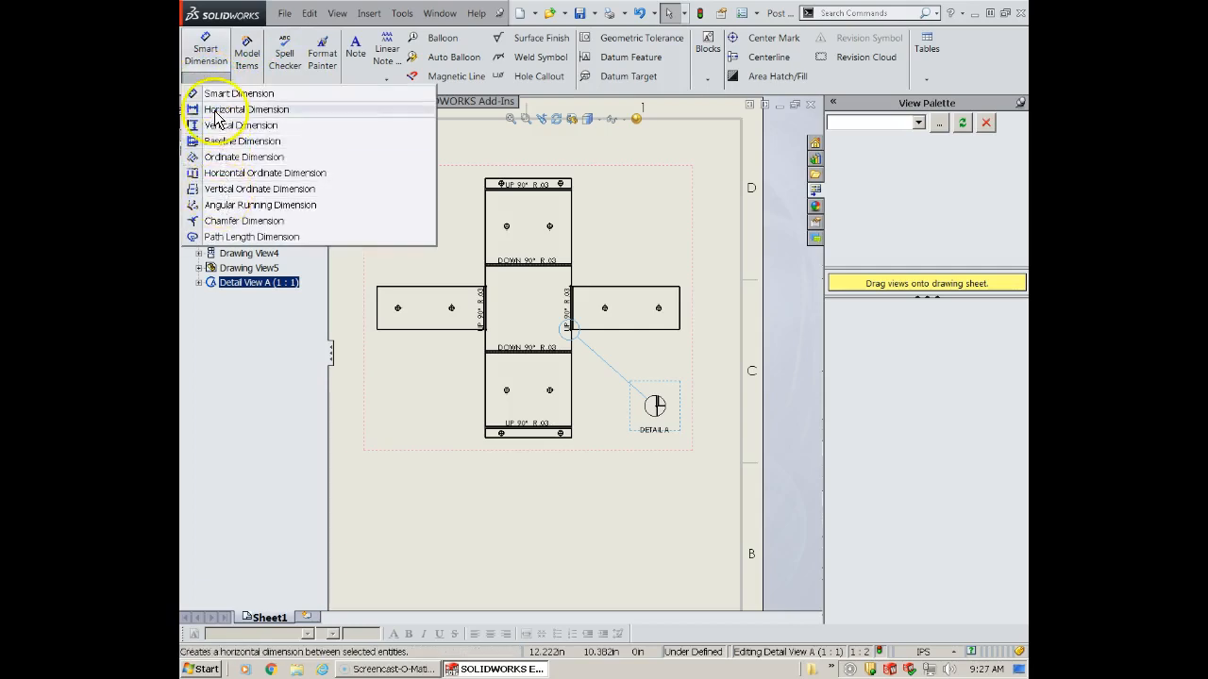
pyautogui.click(202, 178)
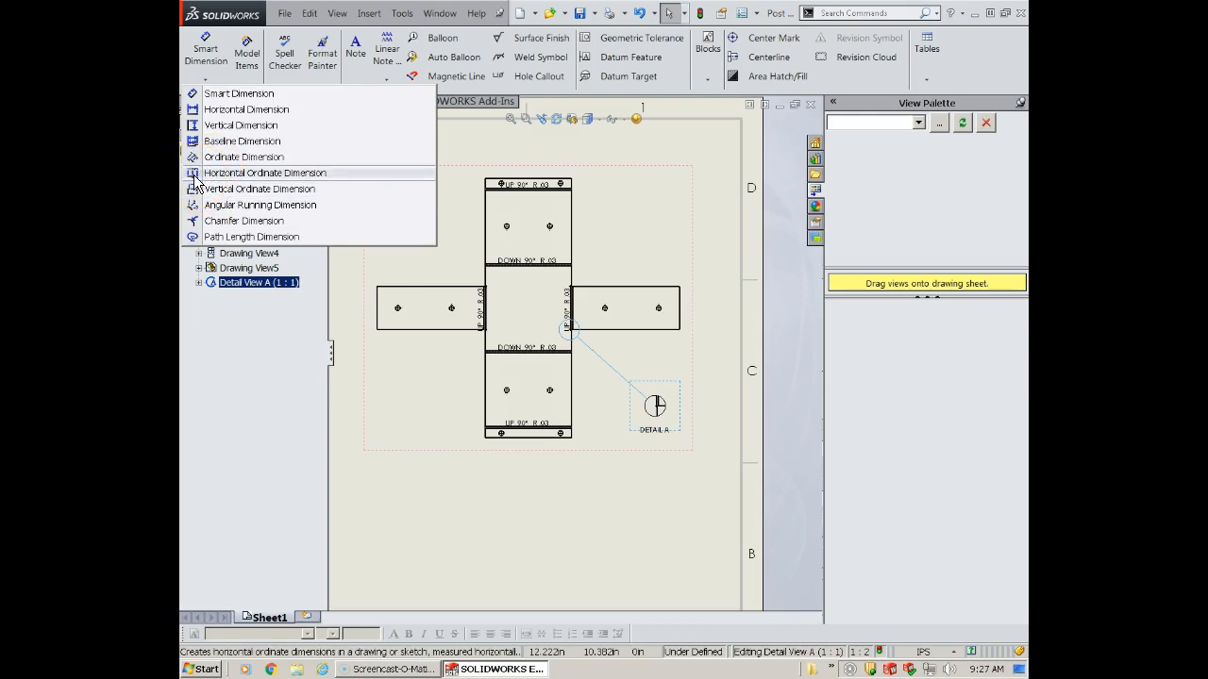
pyautogui.click(196, 179)
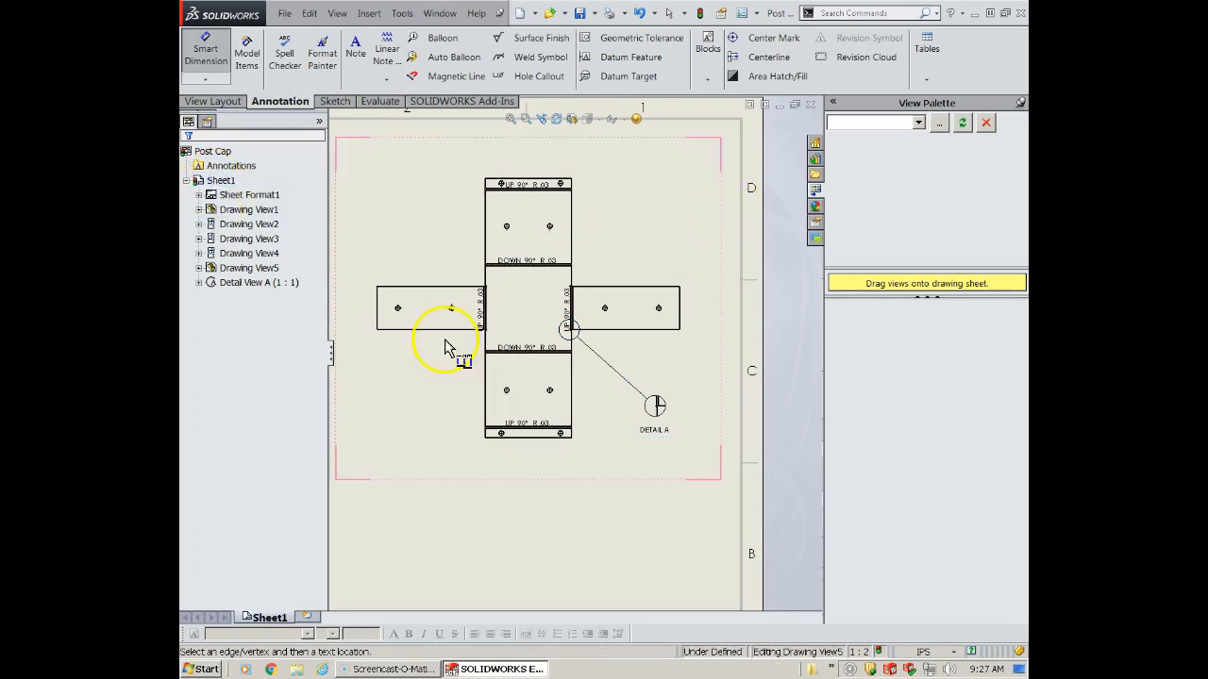
pyautogui.scroll(-2, 538, 324)
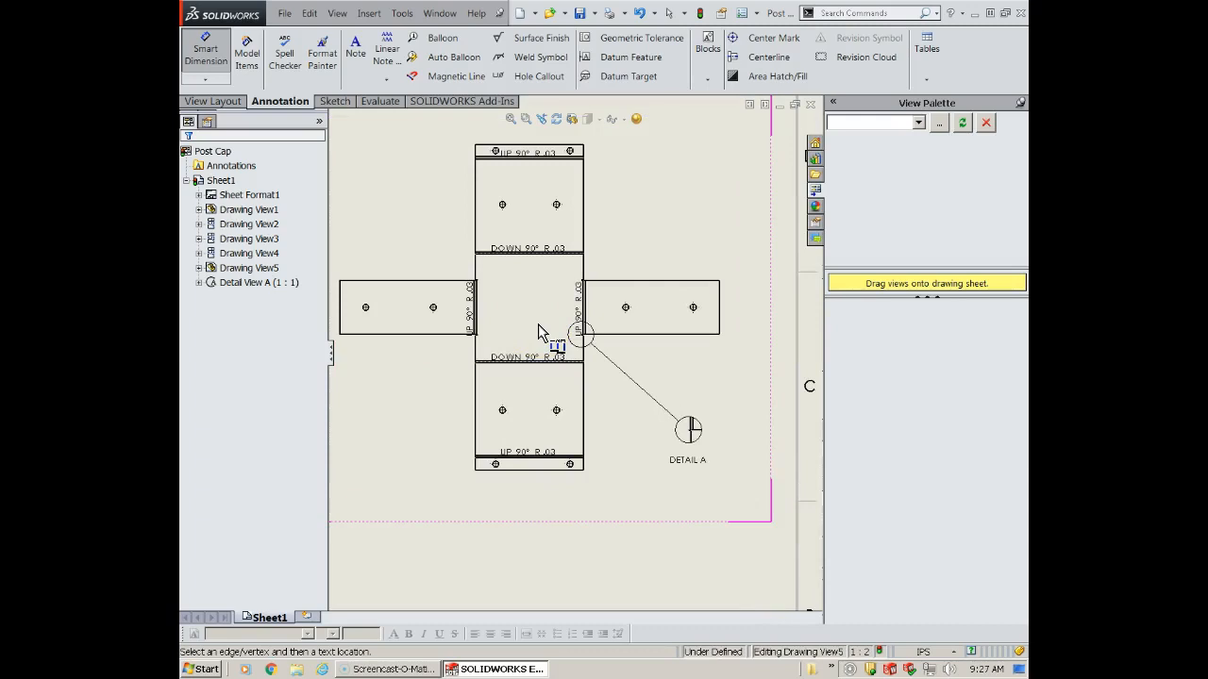
pyautogui.scroll(-2, 539, 294)
pyautogui.scroll(3, 529, 296)
pyautogui.scroll(-1, 467, 283)
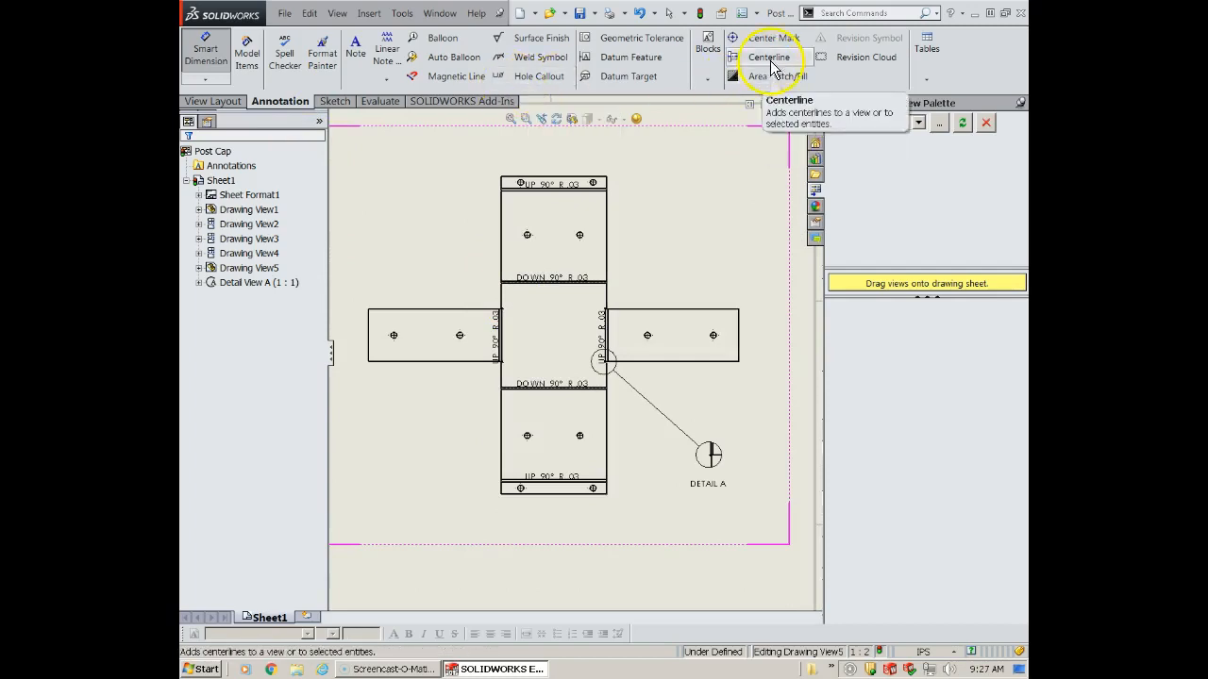
# - Add vertical and horizontal centerlines to the flat pattern view and extend them across its full height and width
pyautogui.click(759, 58)
pyautogui.click(501, 216)
pyautogui.click(608, 235)
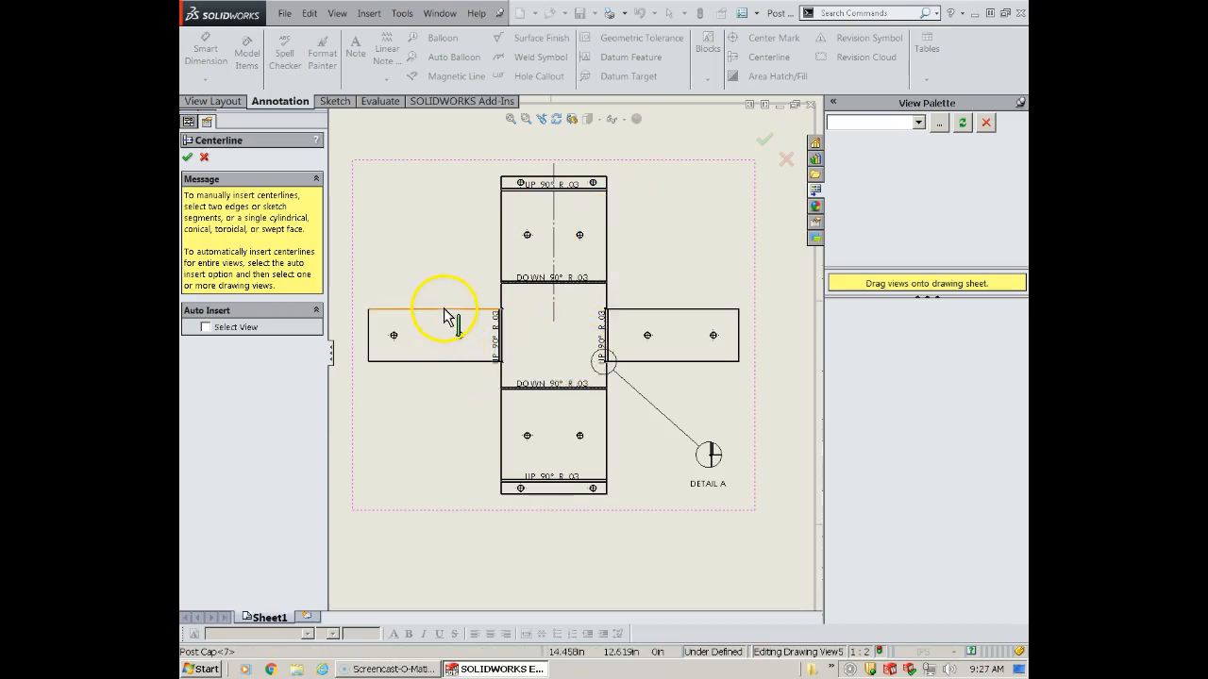
pyautogui.click(448, 370)
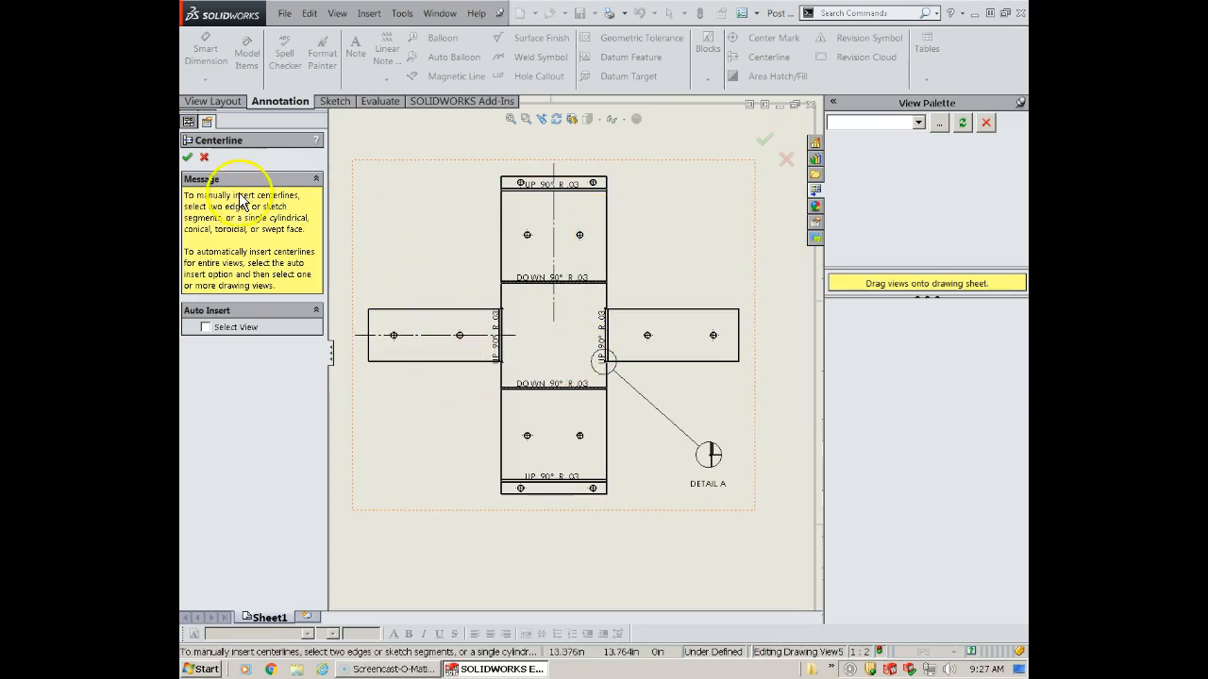
pyautogui.click(188, 158)
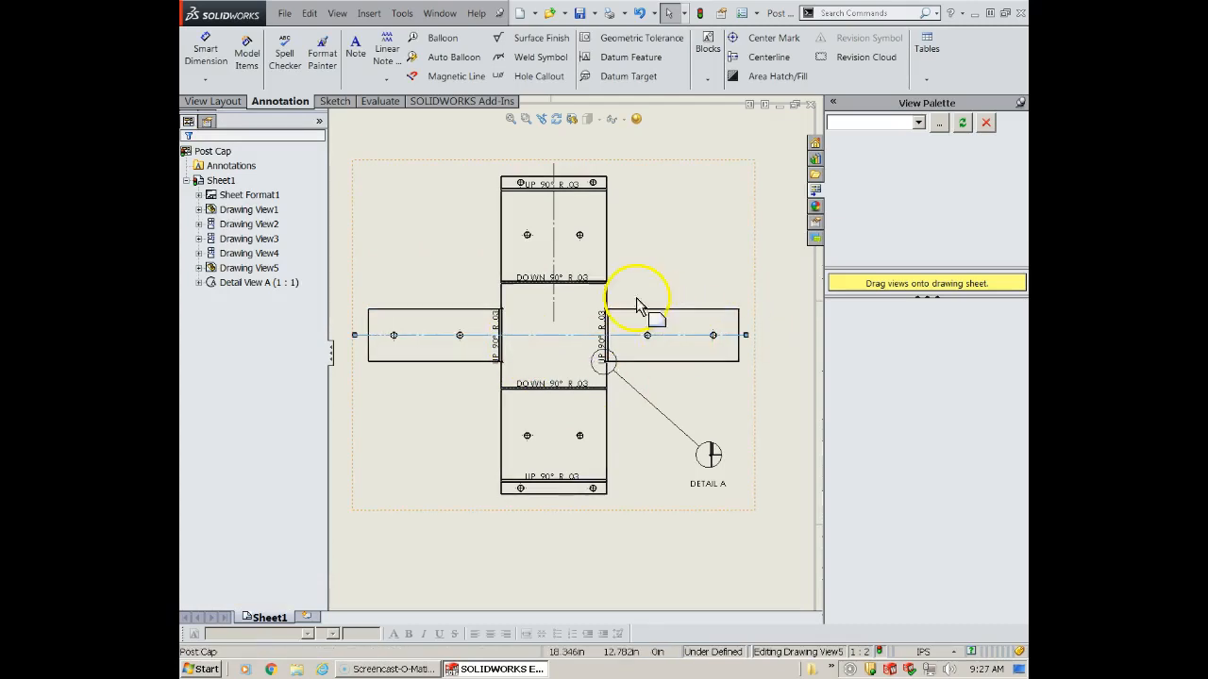
pyautogui.moveTo(554, 321); pyautogui.dragTo(554, 511)
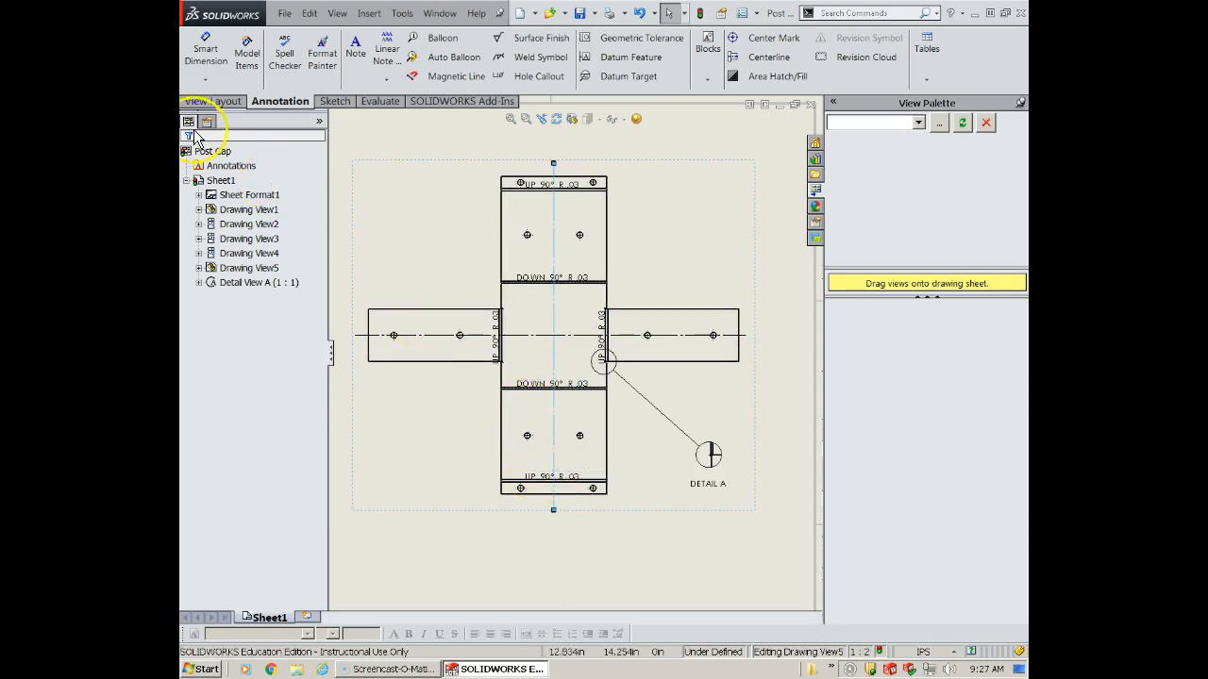
# - Place horizontal ordinate dimensions from the flat pattern's vertical centerline to the upper section's two right-hand holes and right edge
pyautogui.click(203, 81)
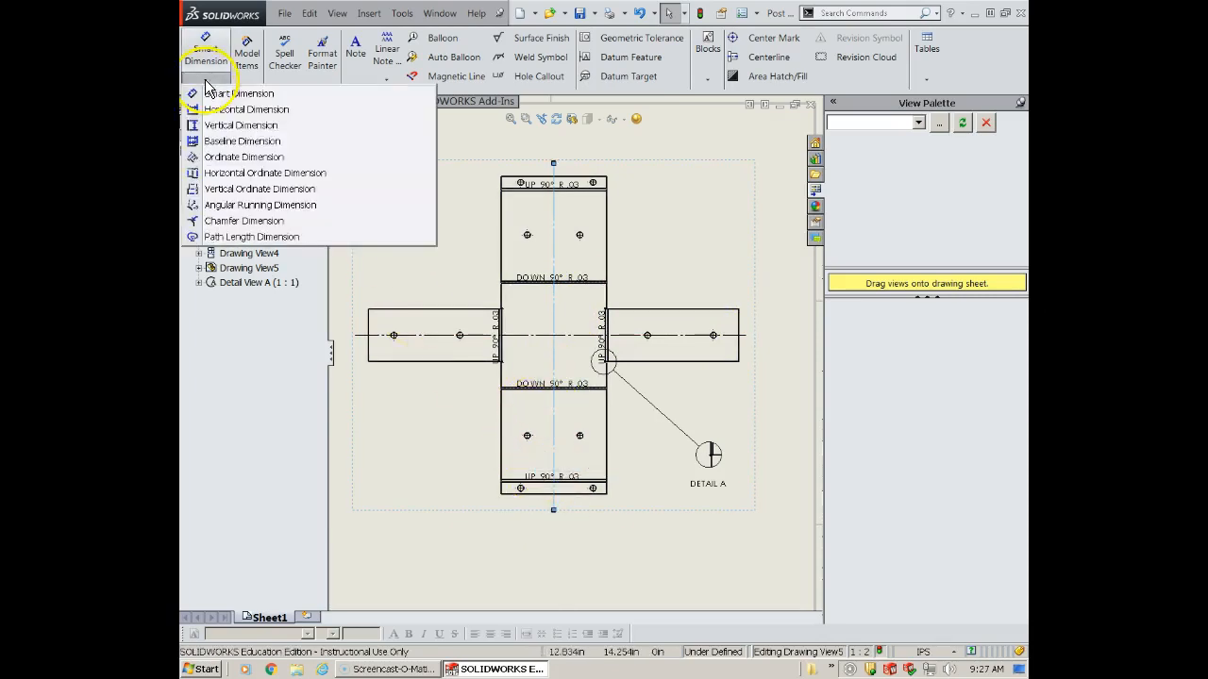
pyautogui.click(248, 175)
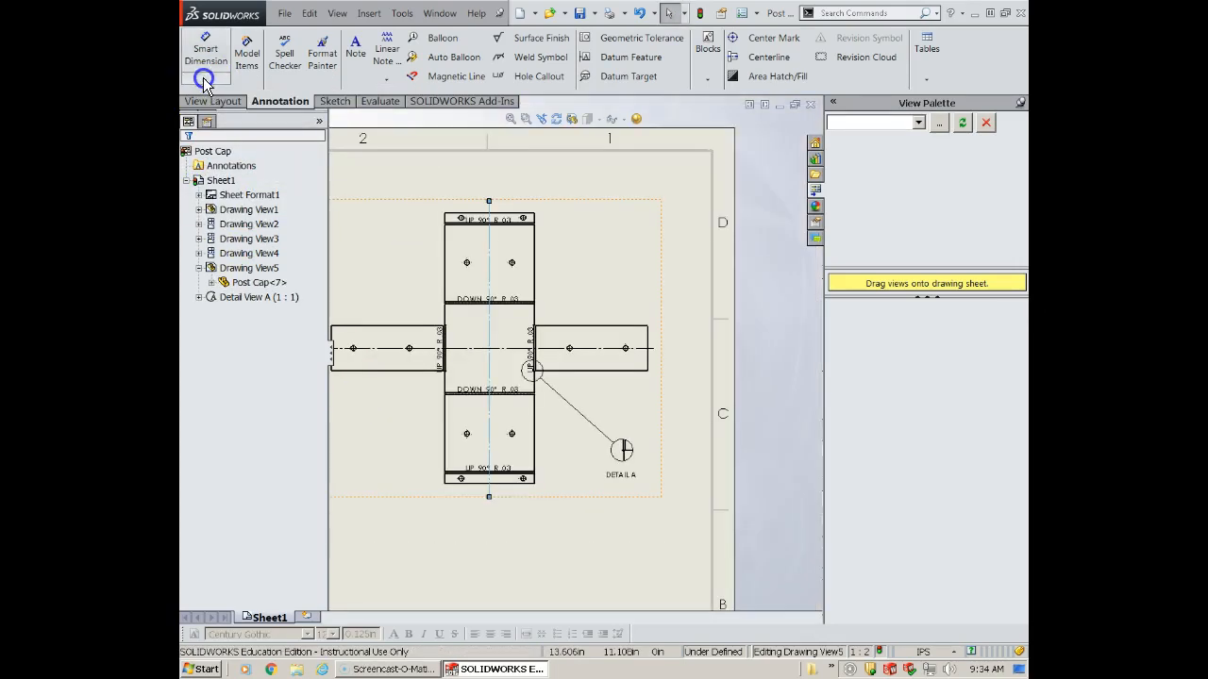
pyautogui.click(204, 79)
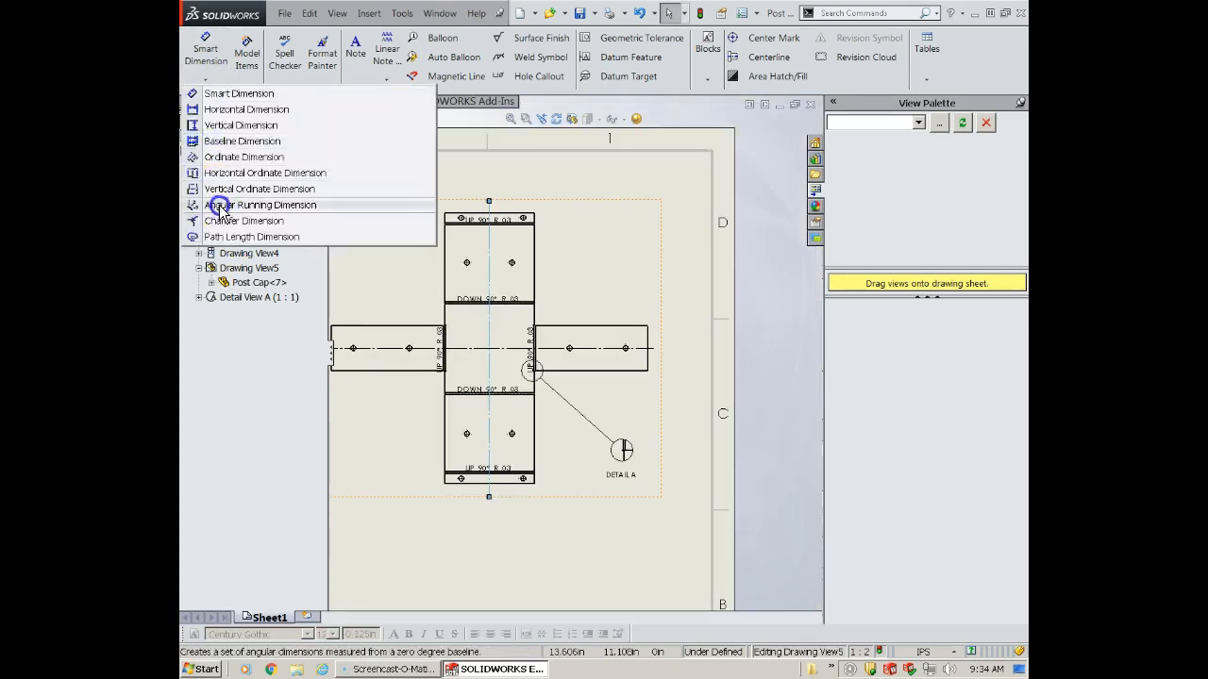
pyautogui.click(236, 175)
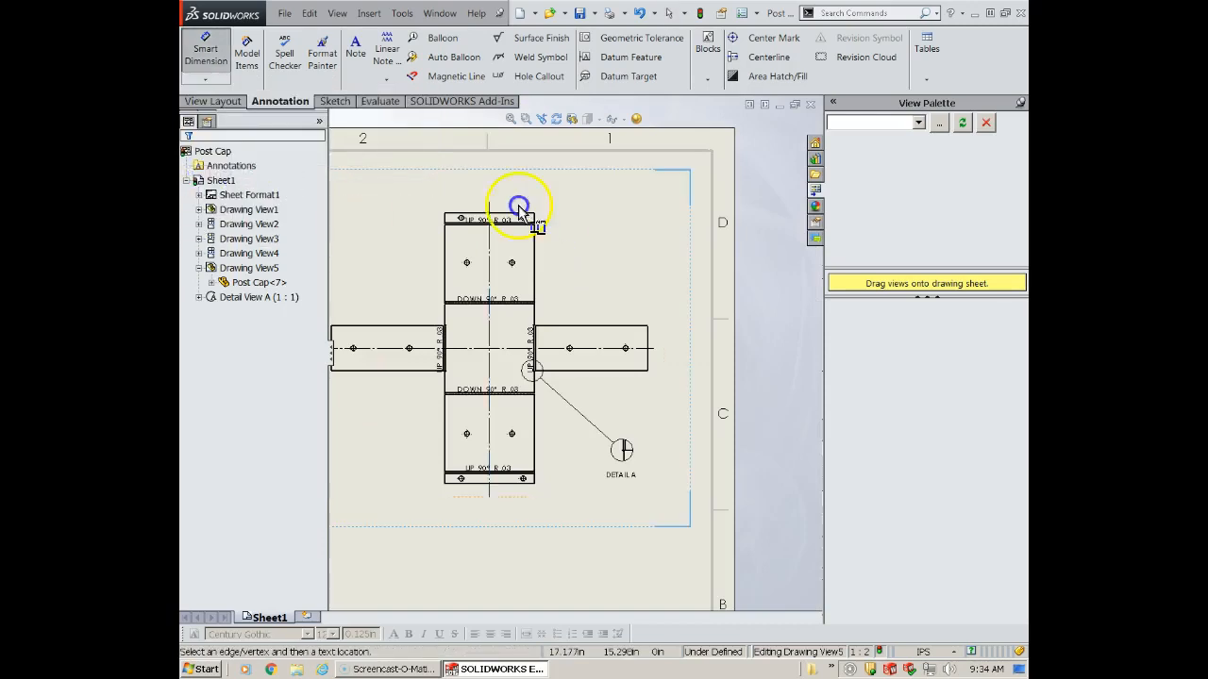
pyautogui.scroll(-3, 518, 208)
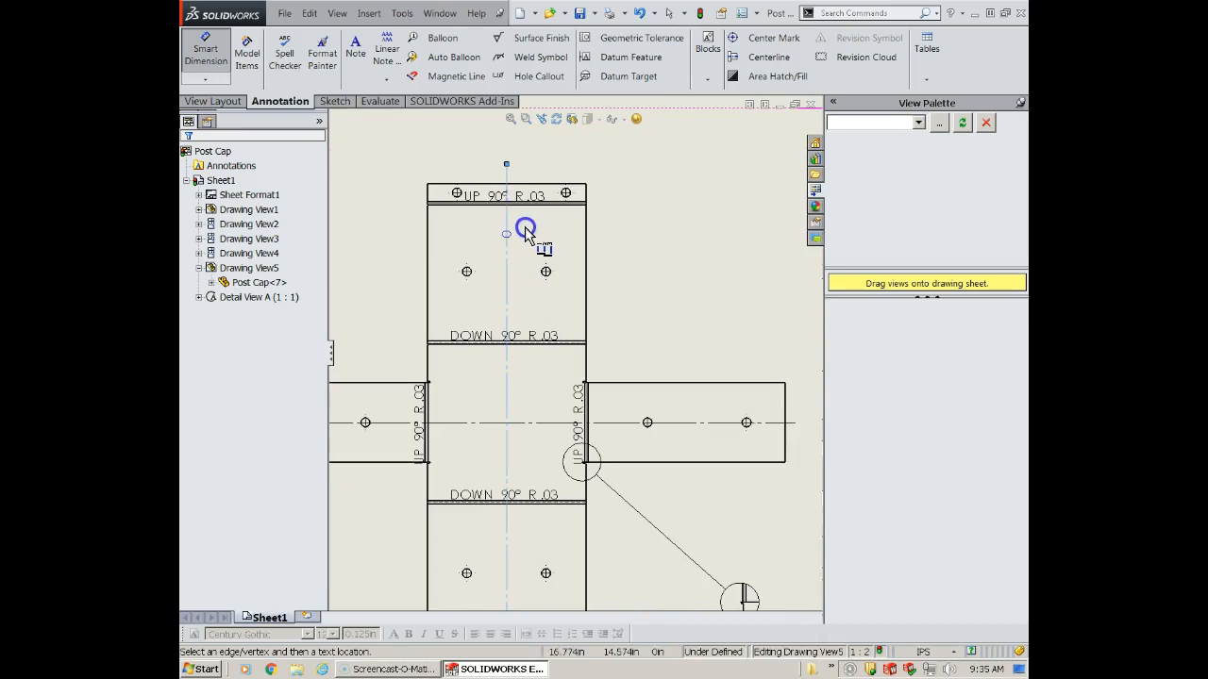
pyautogui.click(509, 143)
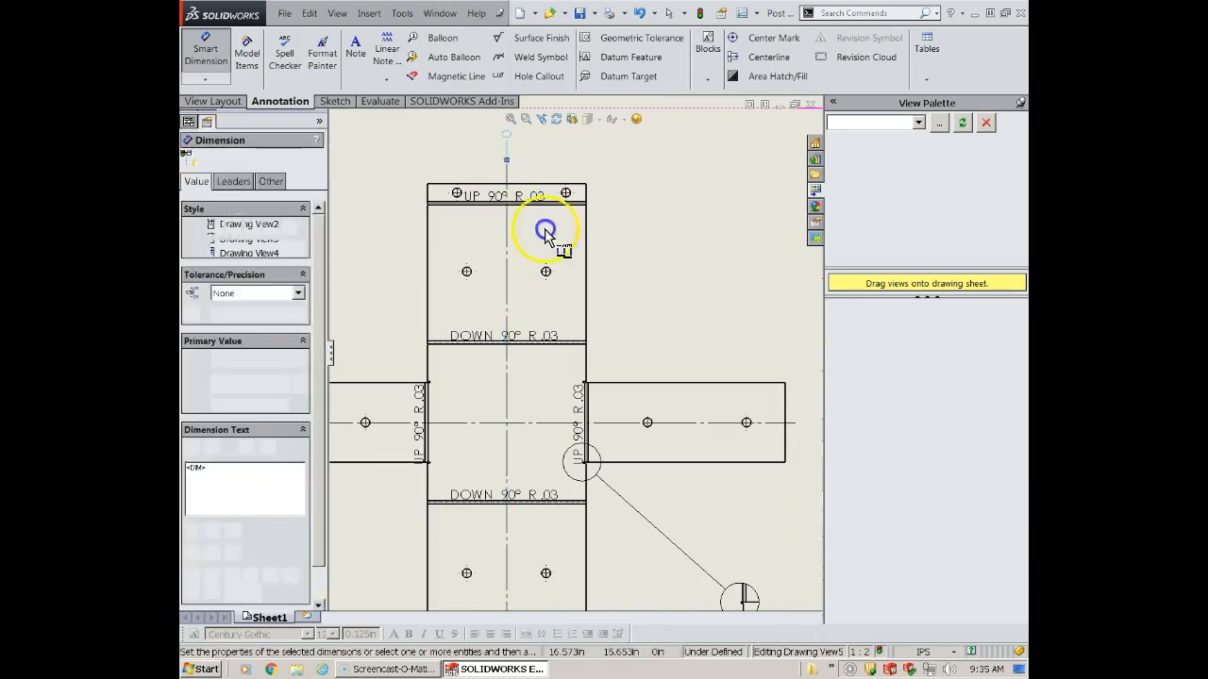
pyautogui.scroll(-2, 552, 266)
pyautogui.click(553, 289)
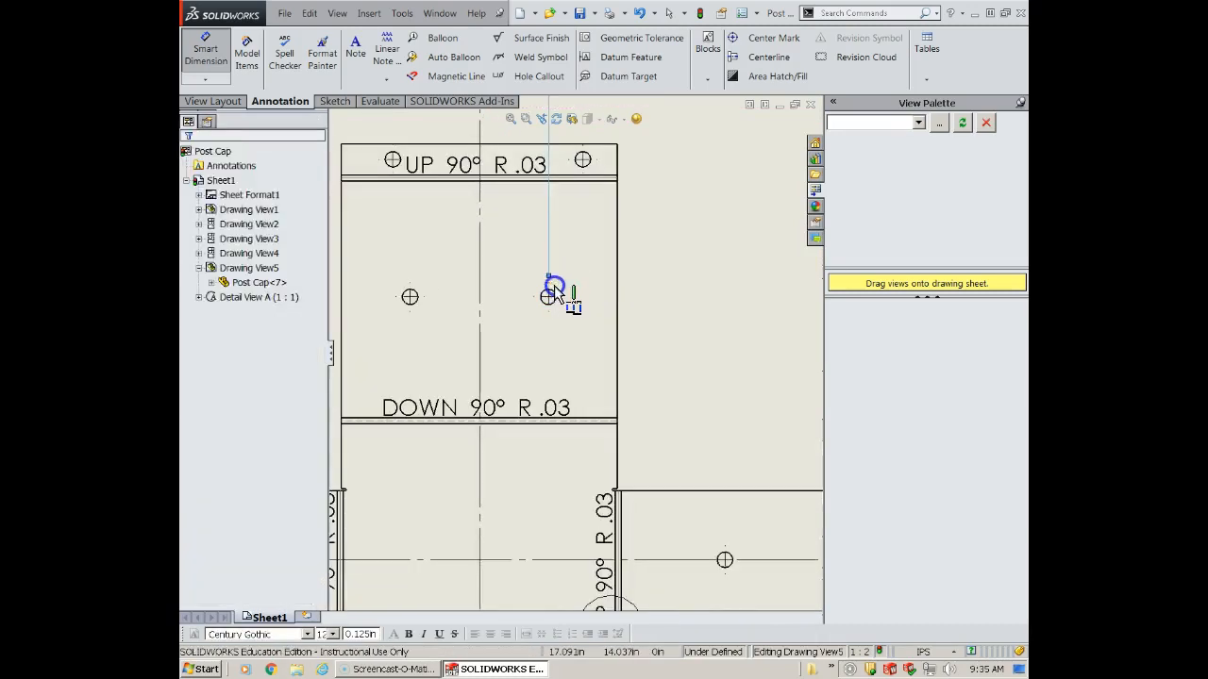
pyautogui.click(619, 194)
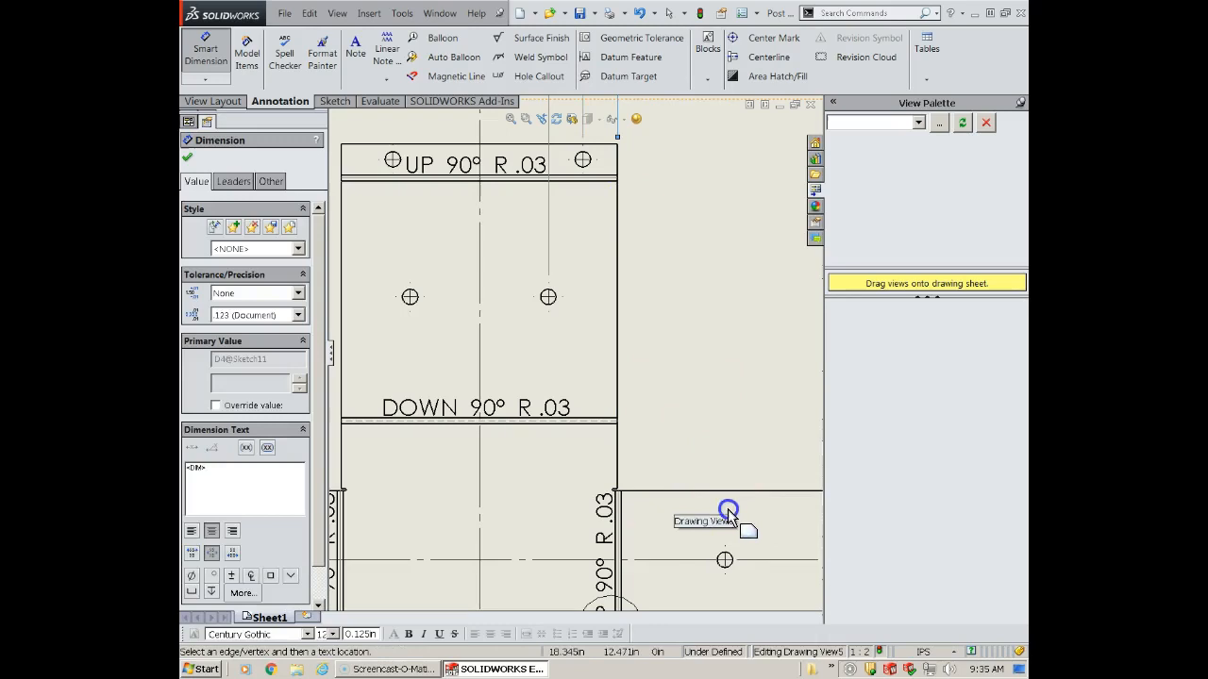
# - Continue the horizontal ordinate dimensions to both holes and the outer edge of the flat pattern's right flange
pyautogui.scroll(-2, 726, 546)
pyautogui.click(705, 551)
pyautogui.scroll(3, 722, 543)
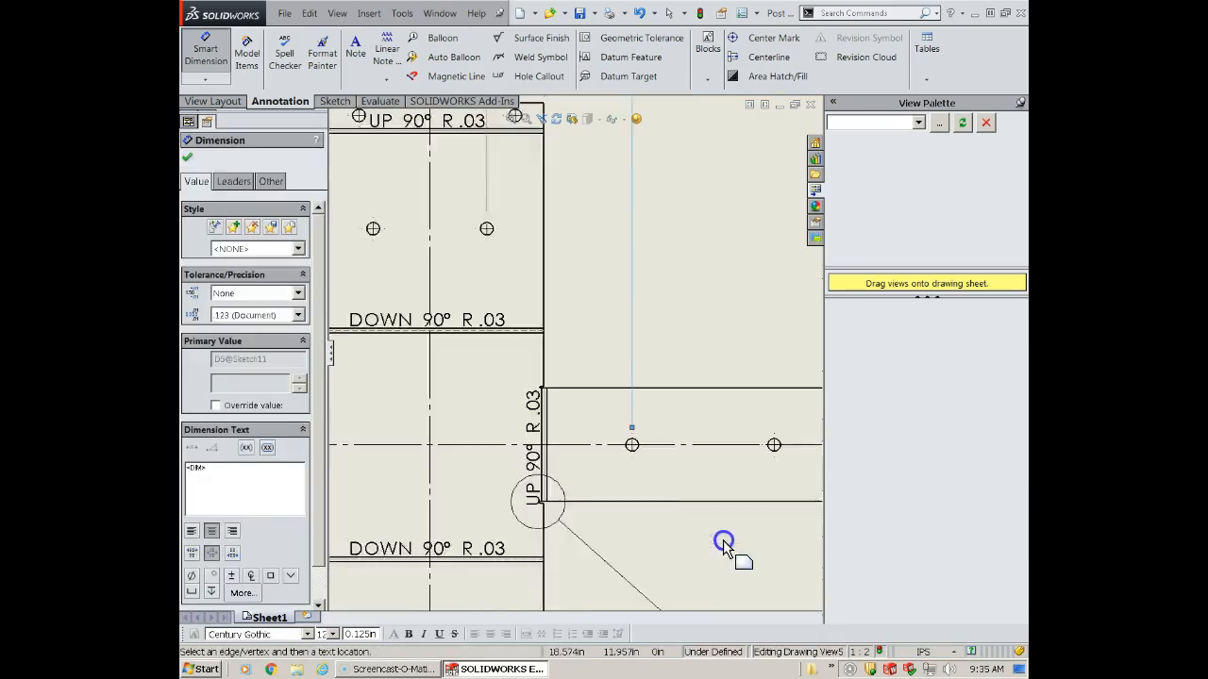
pyautogui.click(742, 430)
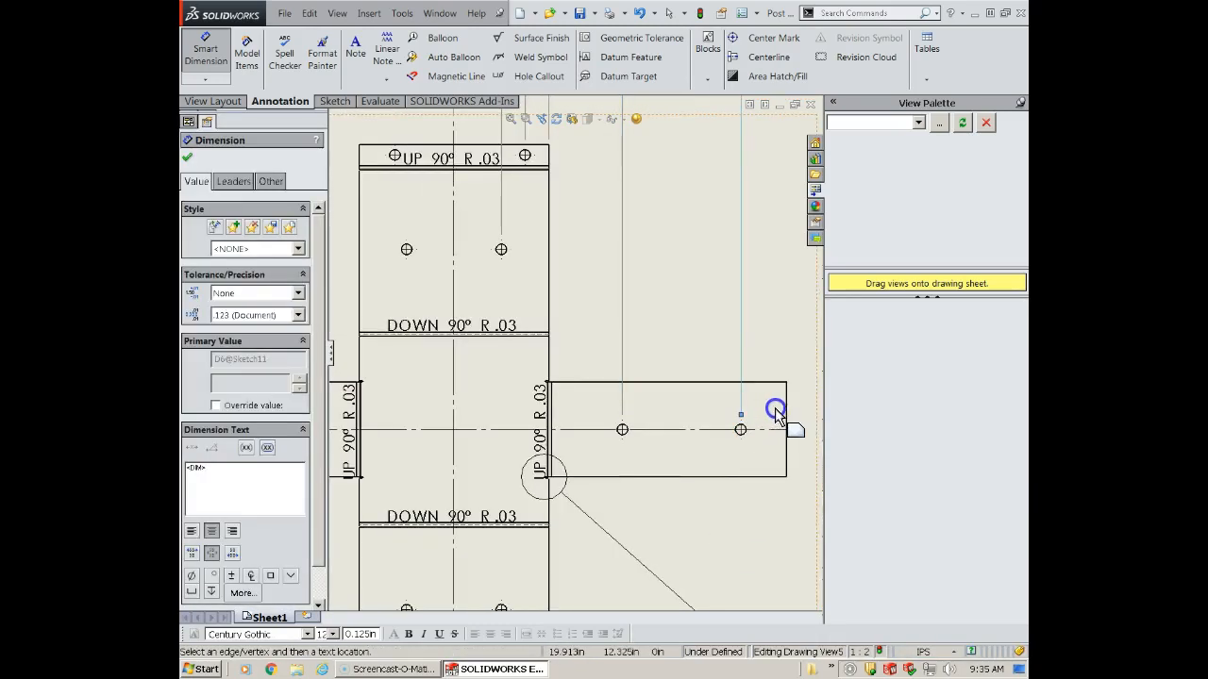
pyautogui.click(786, 409)
pyautogui.scroll(4, 764, 408)
pyautogui.scroll(-3, 626, 261)
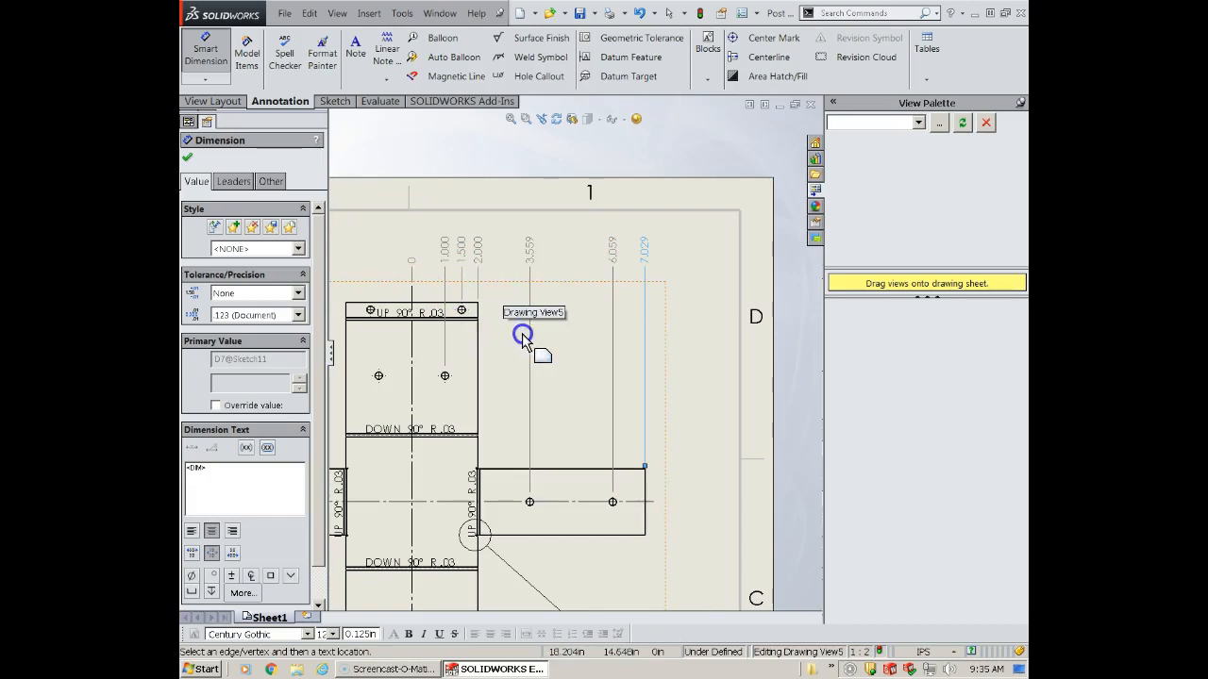
pyautogui.scroll(2, 471, 450)
pyautogui.scroll(-2, 472, 450)
pyautogui.scroll(2, 472, 450)
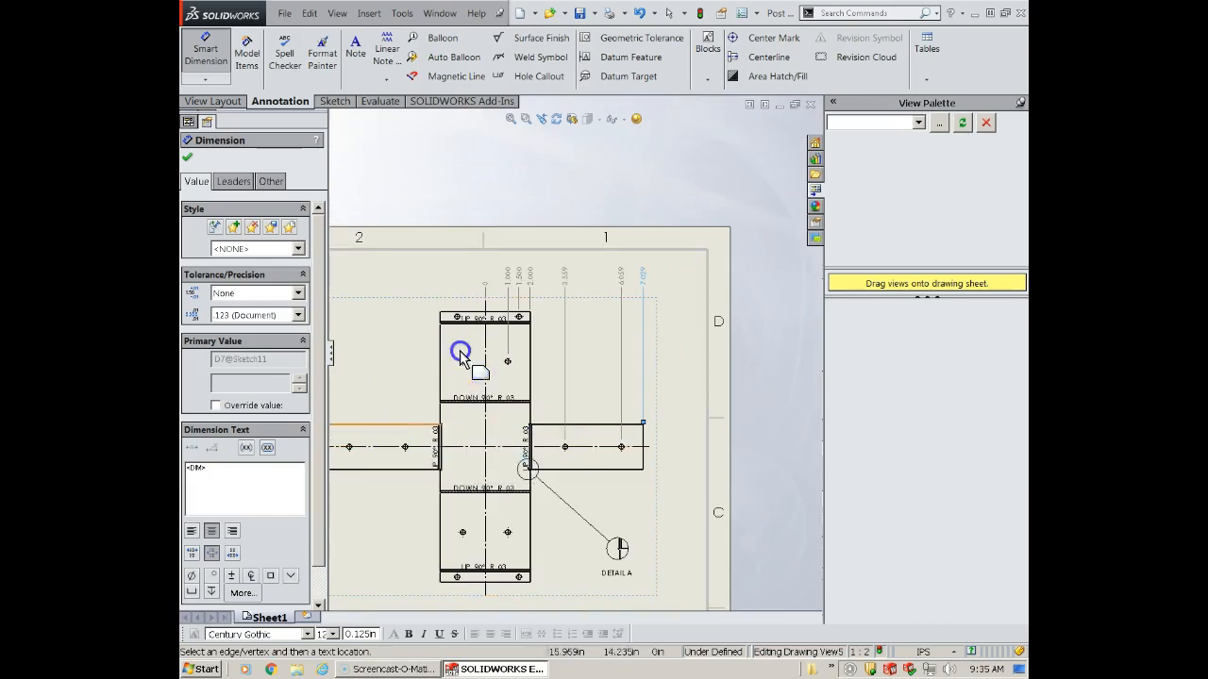
pyautogui.scroll(1, 476, 380)
pyautogui.scroll(1, 472, 380)
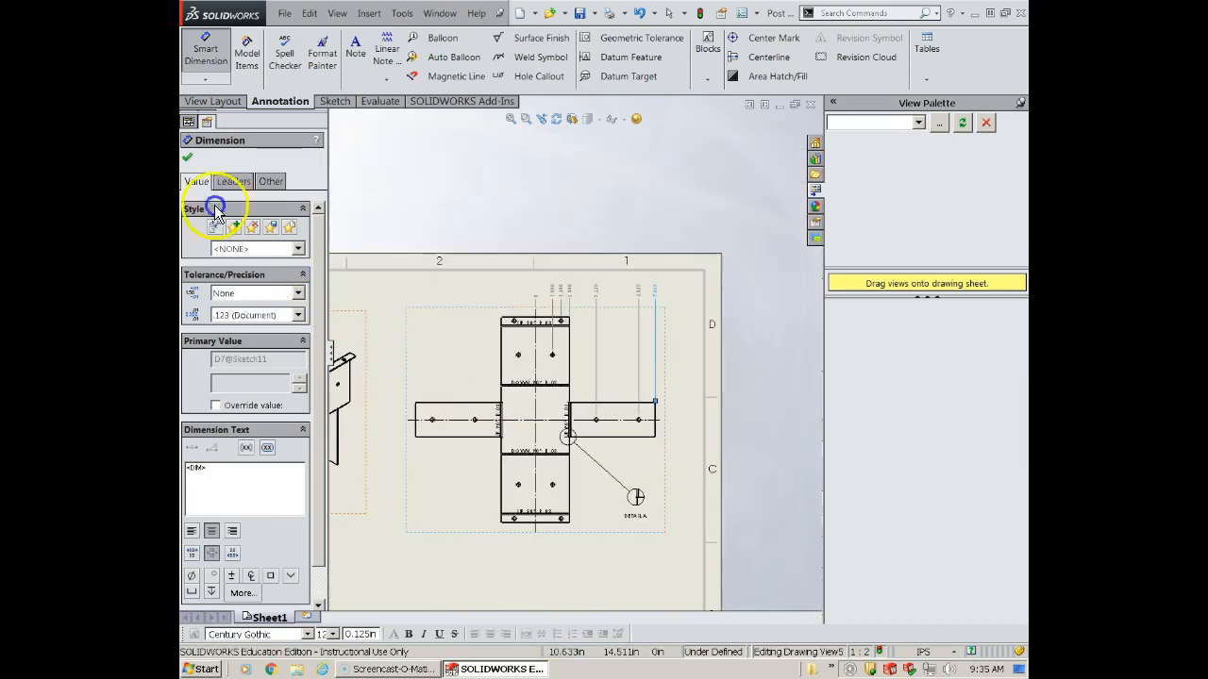
pyautogui.click(188, 156)
# - Place vertical ordinate dimensions from the flat pattern's horizontal centerline to the upper edge of the left flange
pyautogui.click(204, 79)
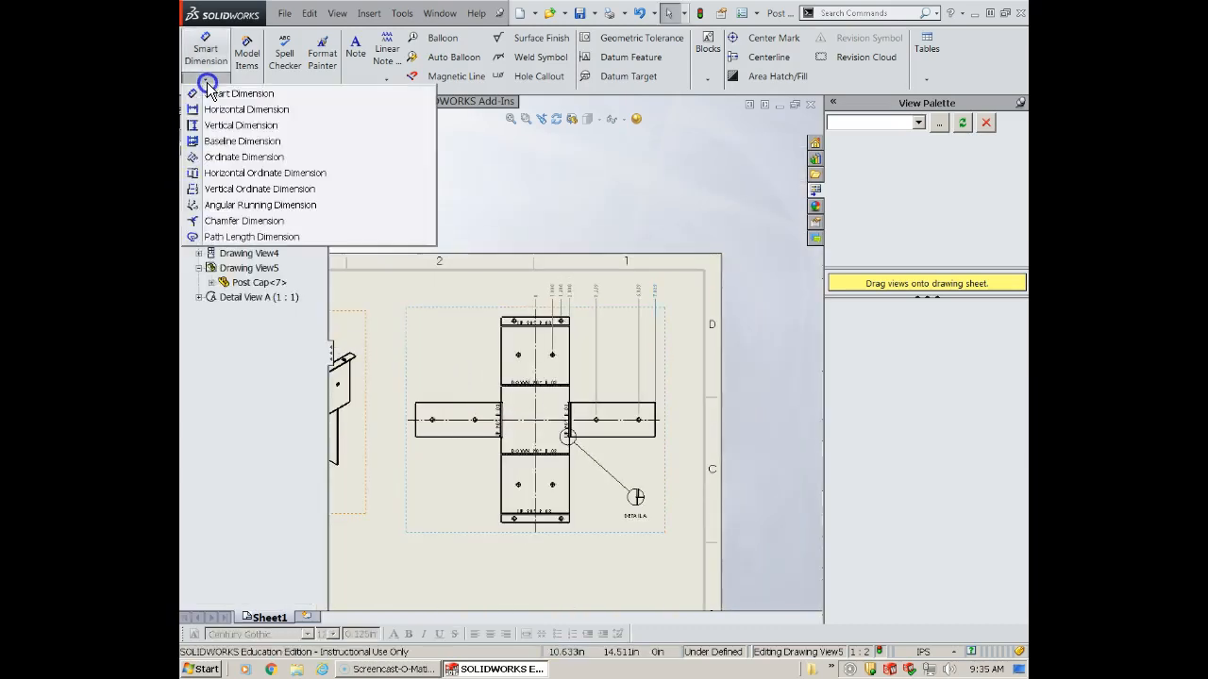
pyautogui.click(239, 188)
pyautogui.scroll(-3, 418, 453)
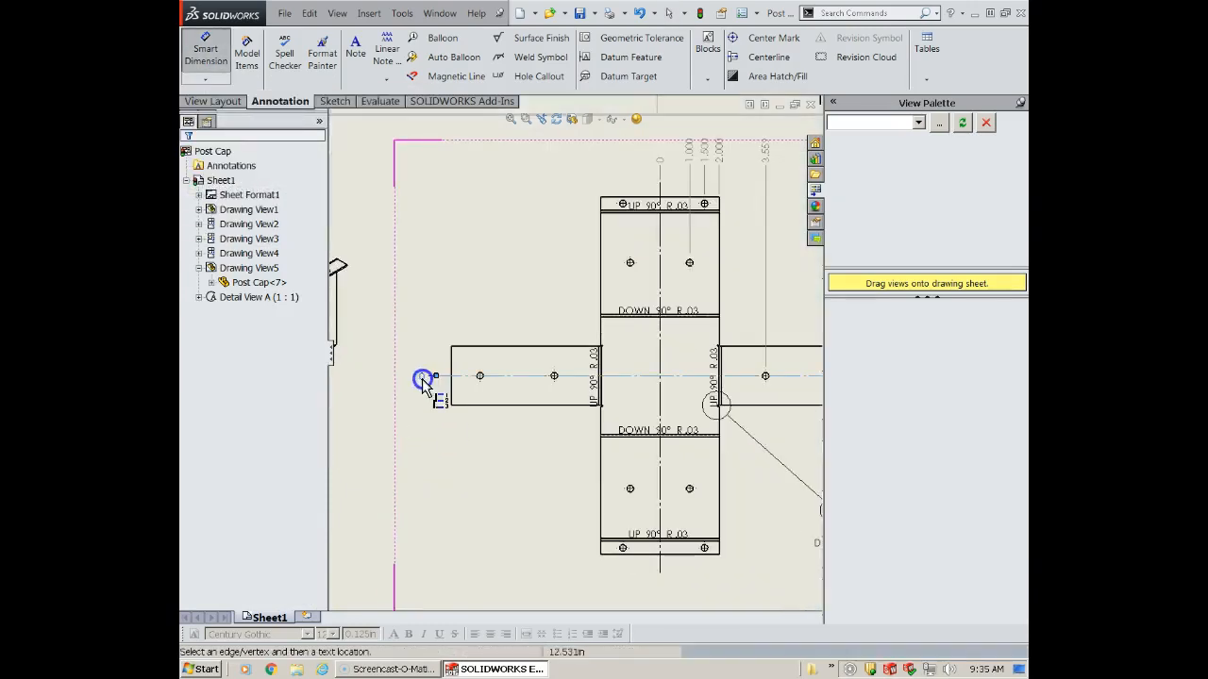
pyautogui.click(422, 380)
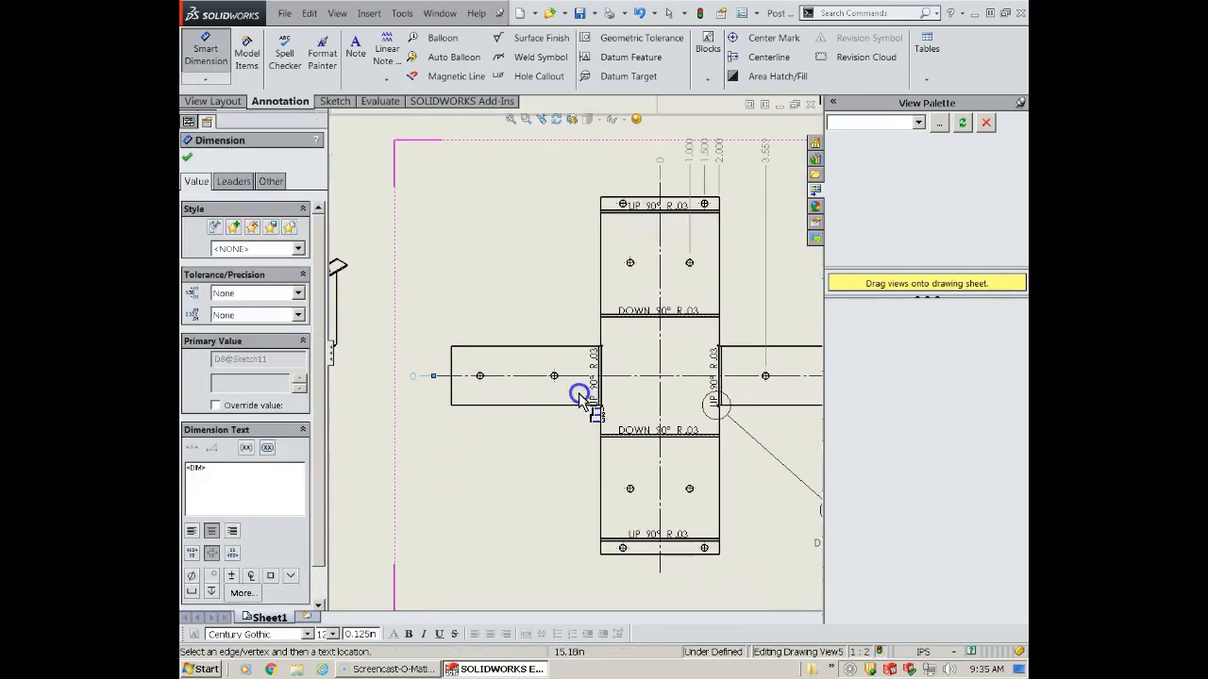
pyautogui.scroll(1, 504, 345)
pyautogui.scroll(-3, 507, 350)
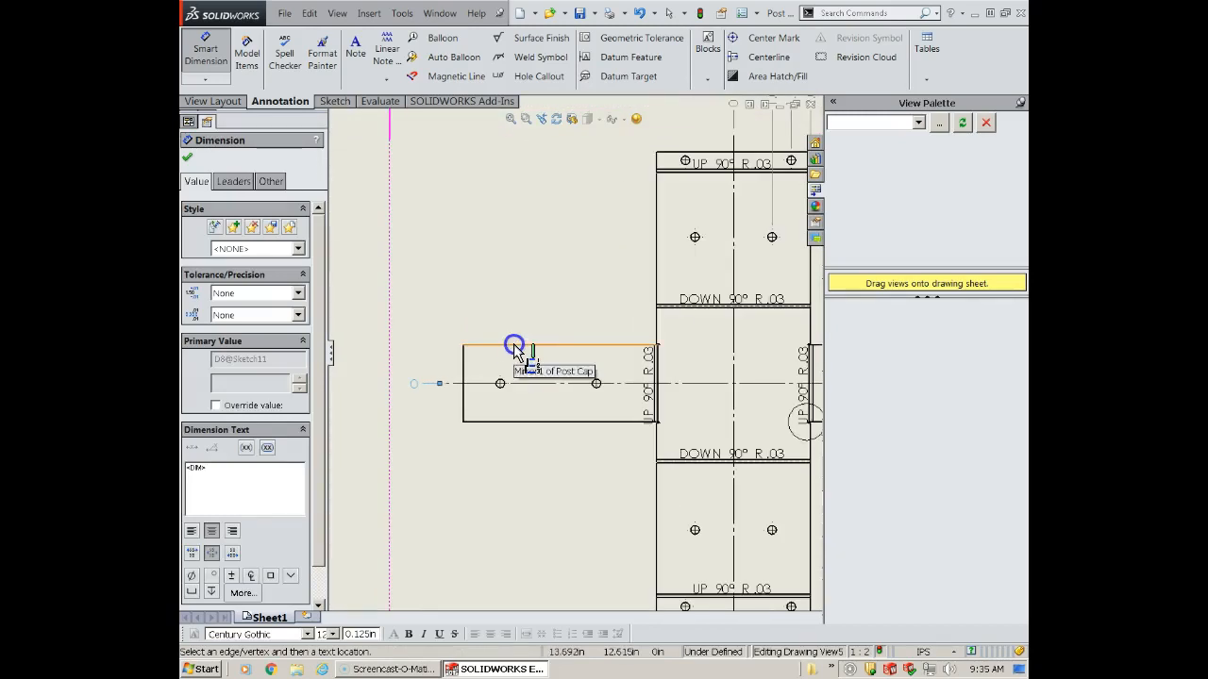
pyautogui.click(513, 345)
# - Continue the vertical ordinate dimensions to the bend line above the center section and the upper section's left hole
pyautogui.scroll(4, 706, 330)
pyautogui.scroll(-4, 685, 326)
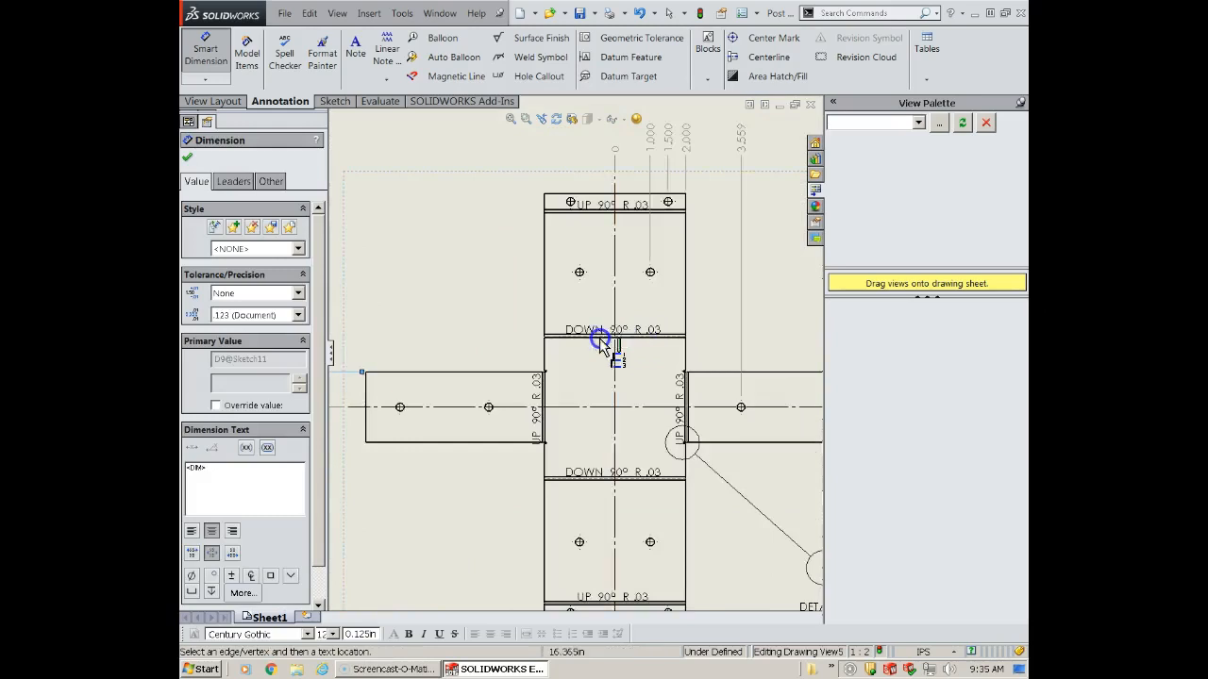
pyautogui.scroll(-3, 566, 340)
pyautogui.scroll(-4, 528, 337)
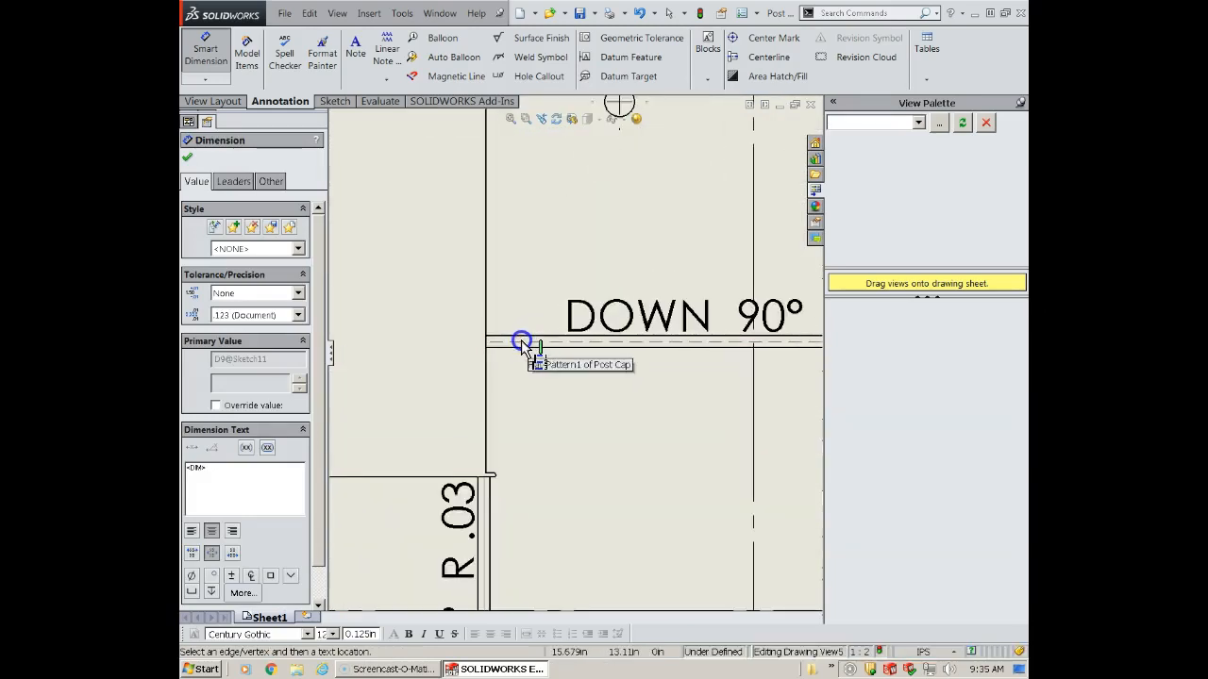
pyautogui.click(517, 341)
pyautogui.scroll(4, 528, 382)
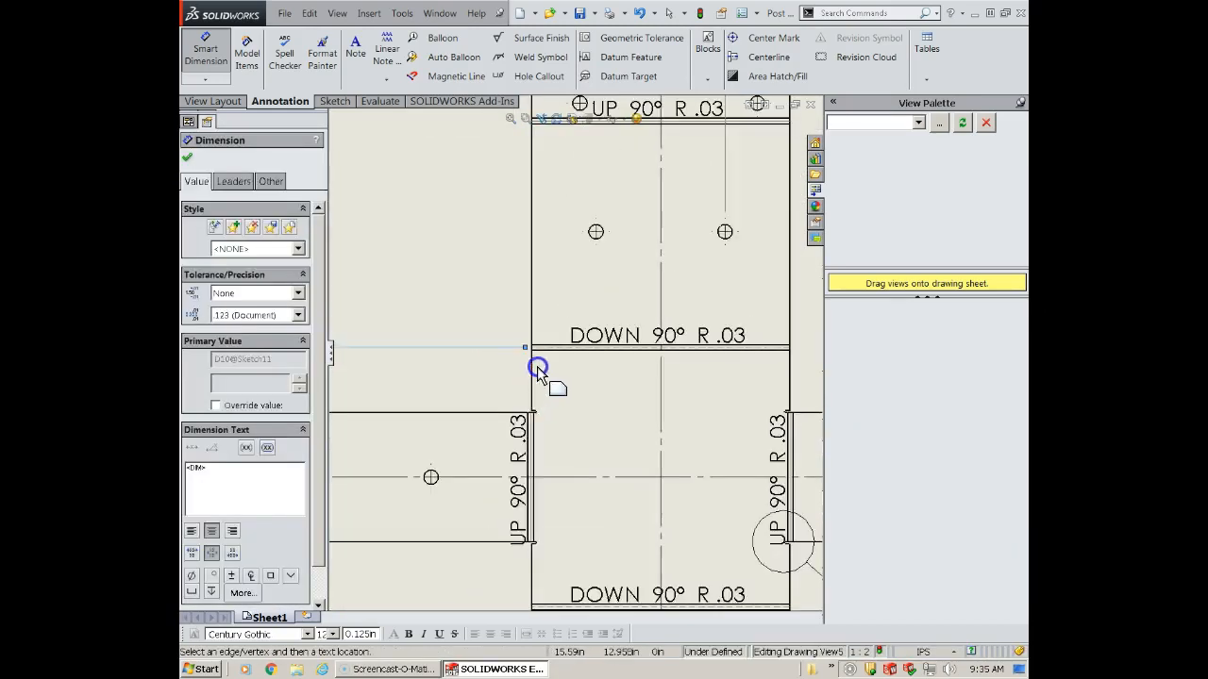
pyautogui.scroll(-5, 566, 320)
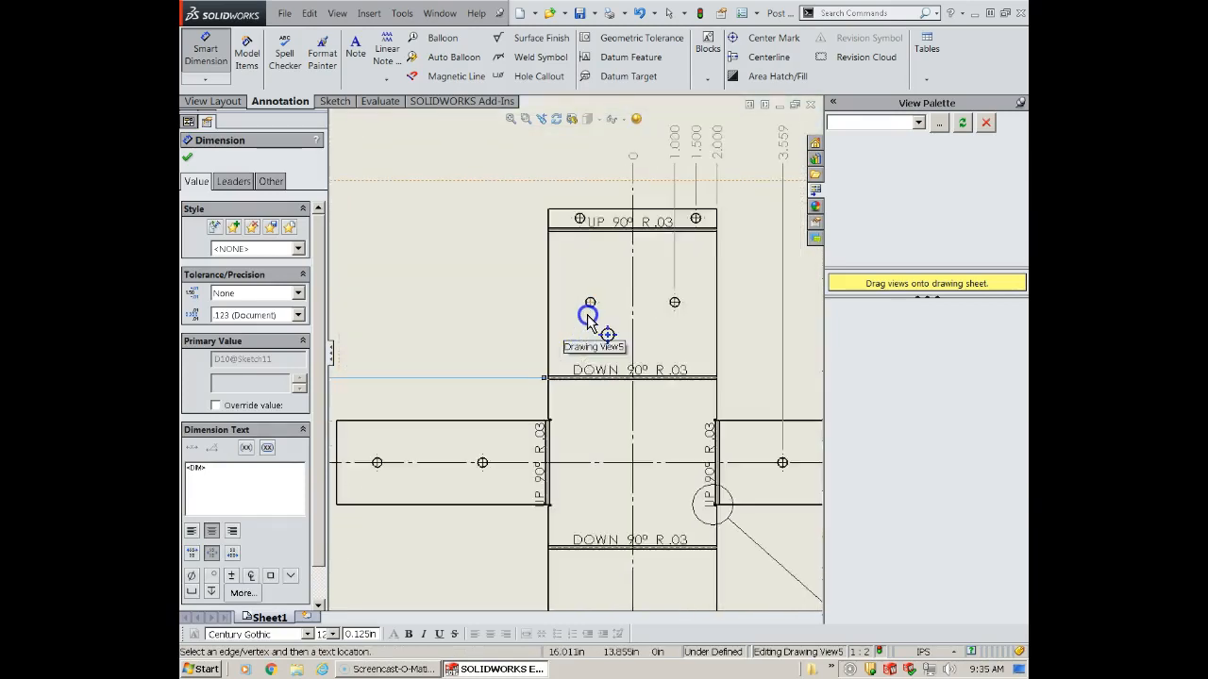
pyautogui.click(587, 305)
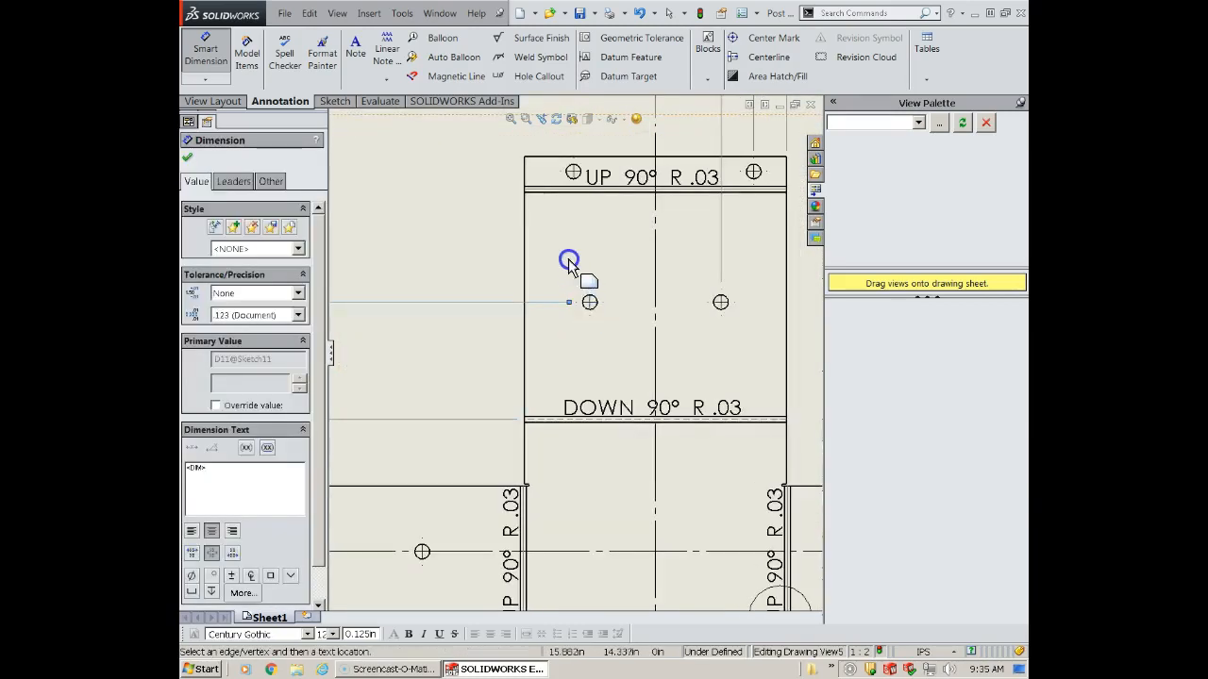
# - Add vertical ordinate dimensions to the uppermost bend line, the flat pattern's top edge and the top tab's left hole
pyautogui.scroll(5, 556, 259)
pyautogui.scroll(-5, 557, 283)
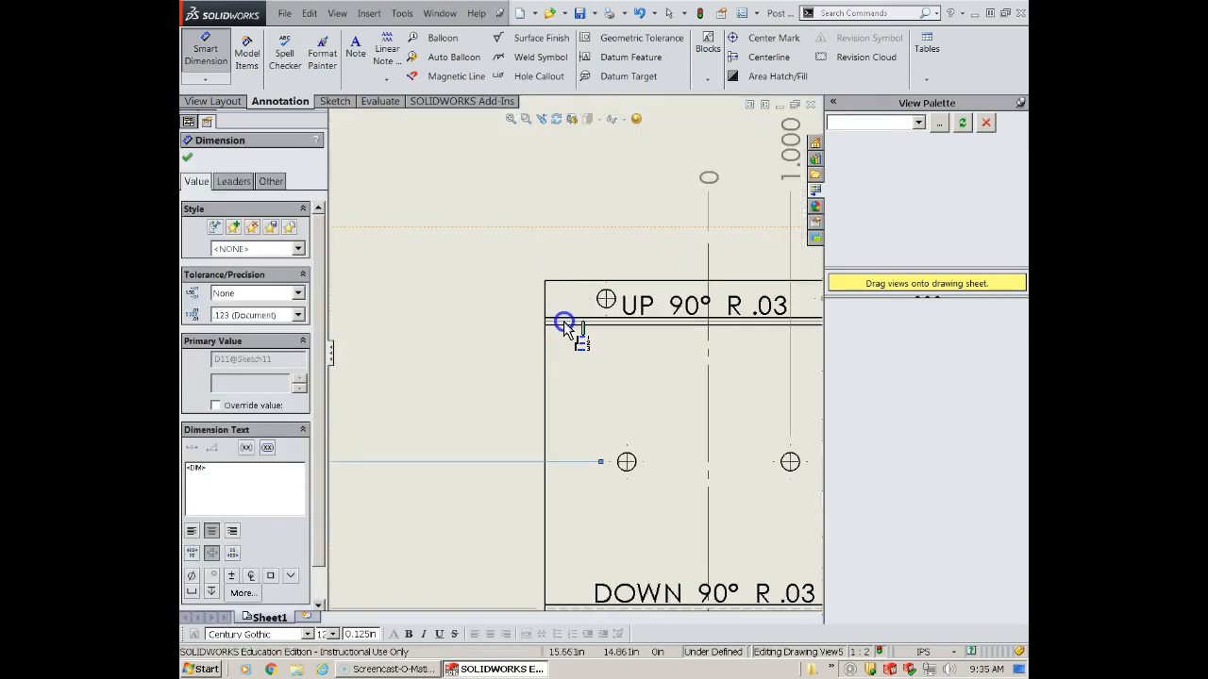
pyautogui.click(563, 320)
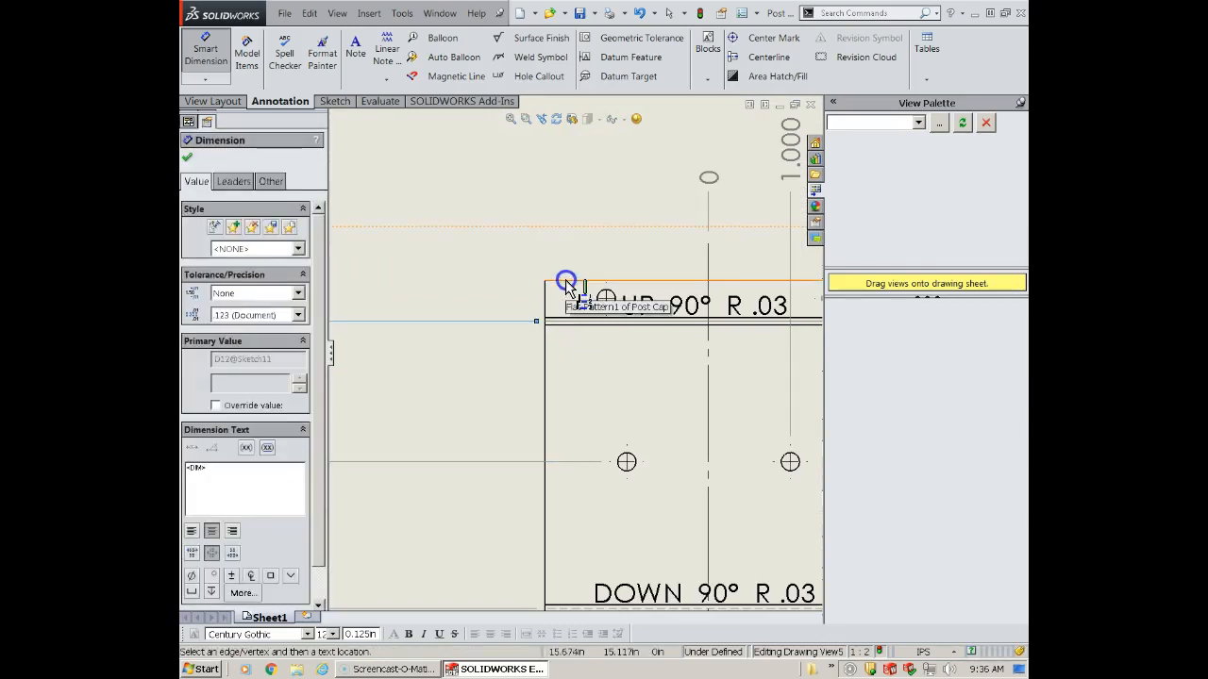
pyautogui.click(566, 282)
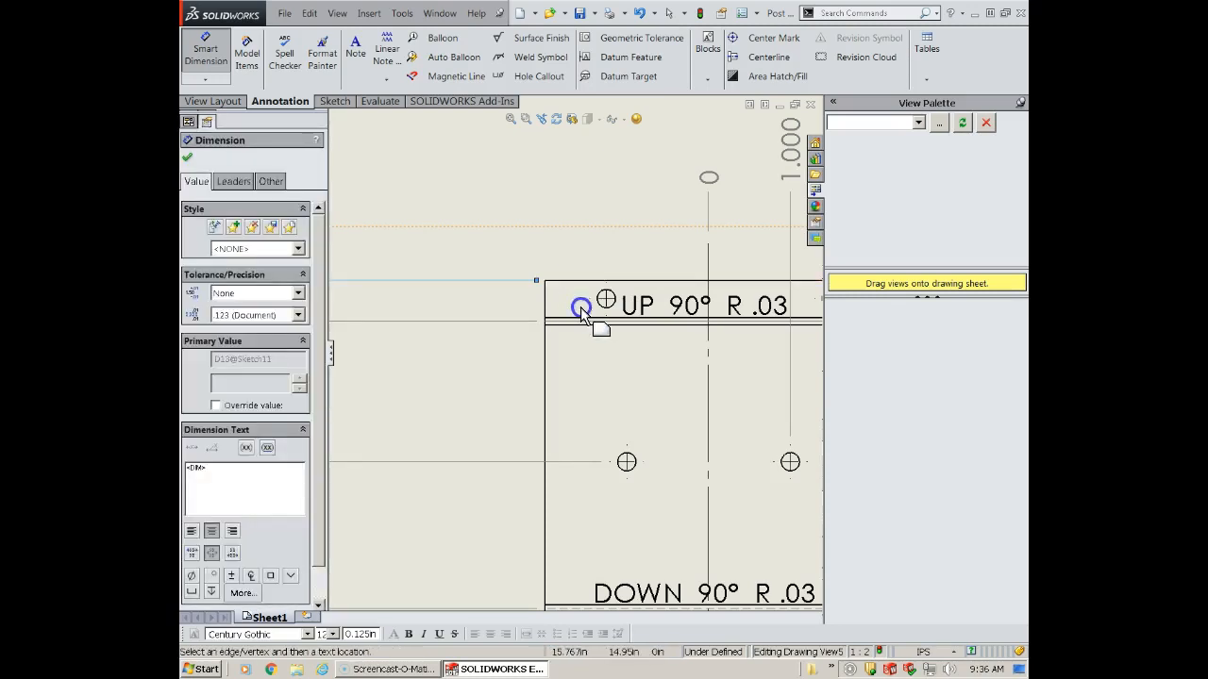
pyautogui.click(598, 303)
# - Examine the flat pattern's ordinate dimensions for legibility and missing features, and end the dimension command
pyautogui.scroll(6, 547, 364)
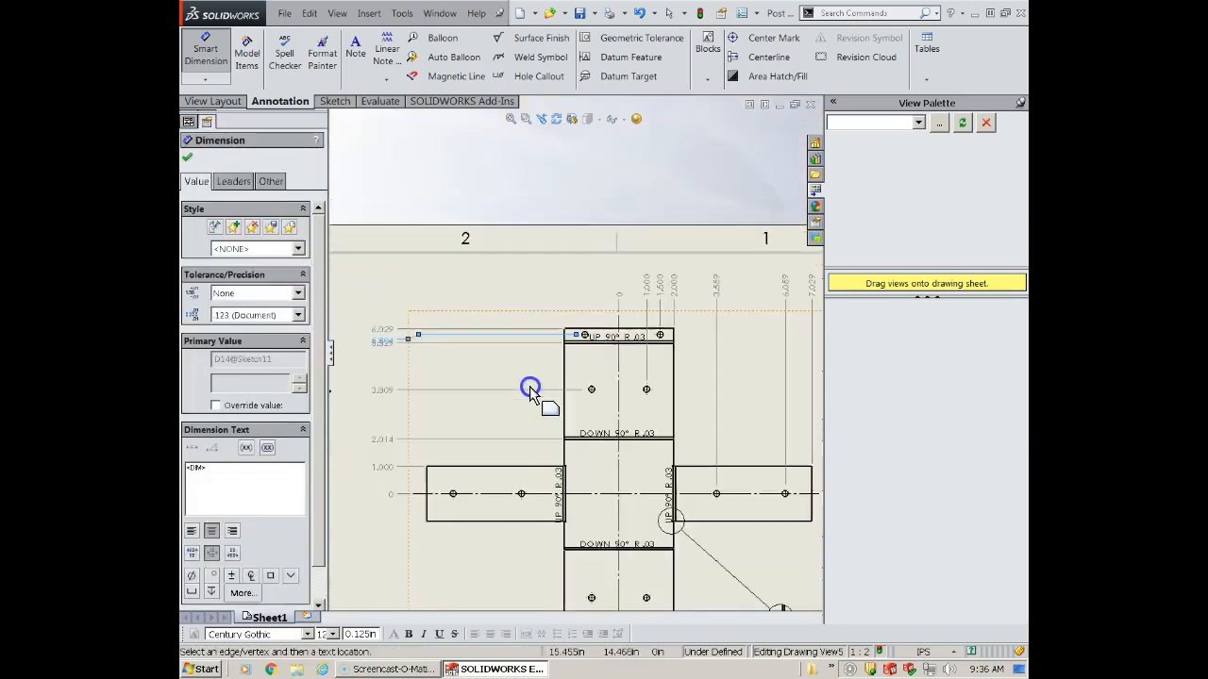
pyautogui.scroll(-4, 453, 368)
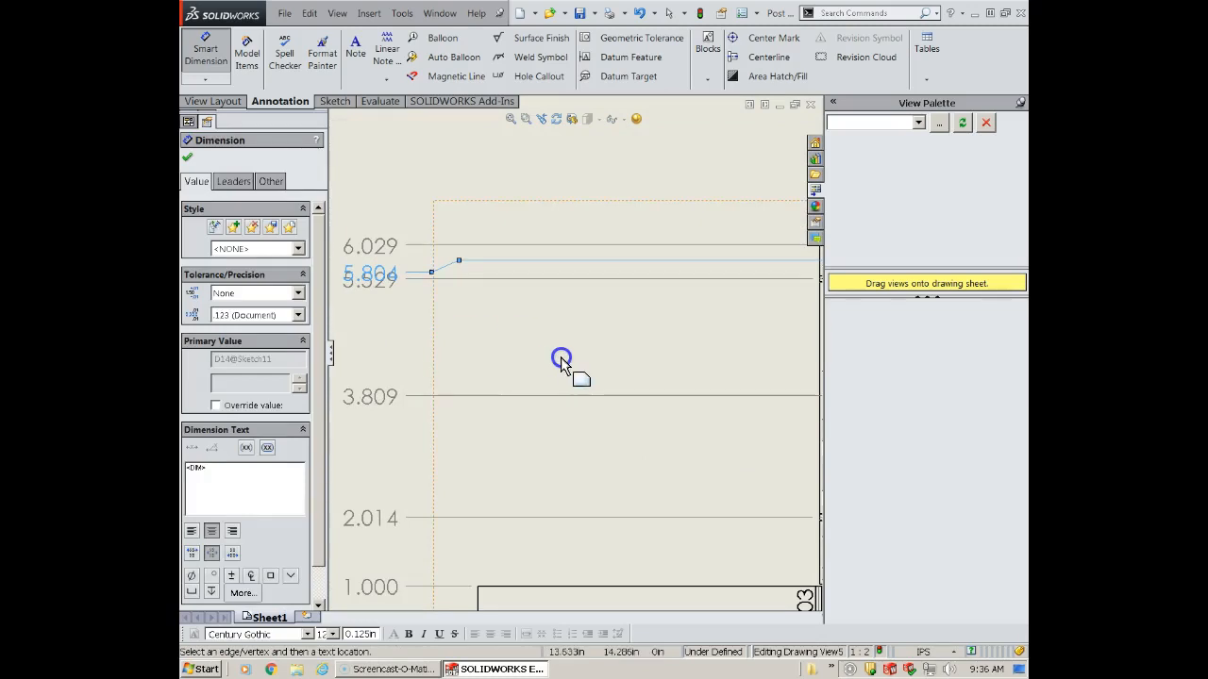
pyautogui.scroll(4, 560, 359)
pyautogui.scroll(2, 745, 458)
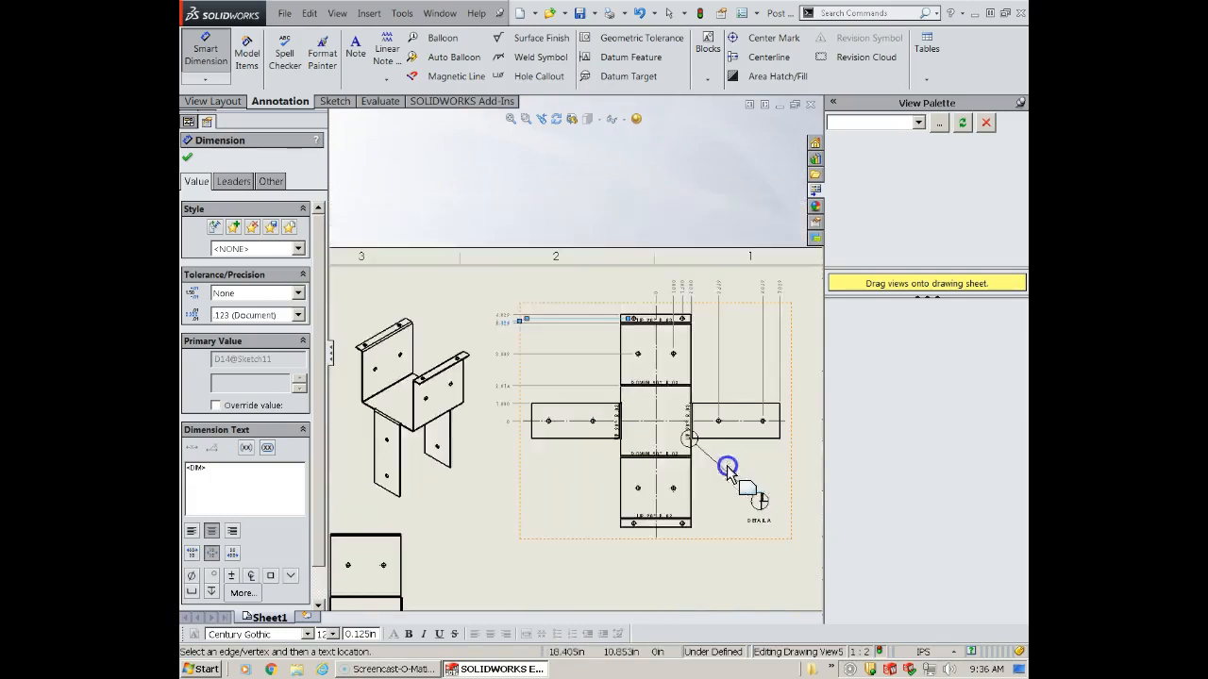
pyautogui.scroll(-3, 694, 476)
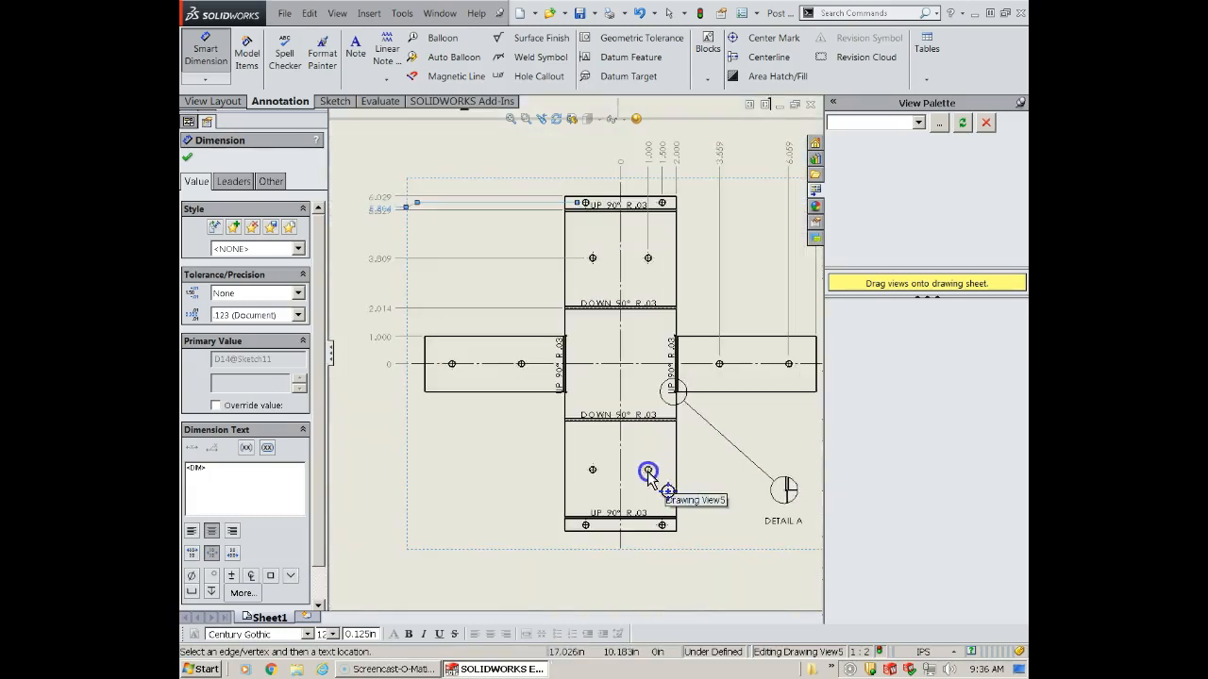
pyautogui.scroll(-1, 490, 386)
pyautogui.scroll(-1, 450, 382)
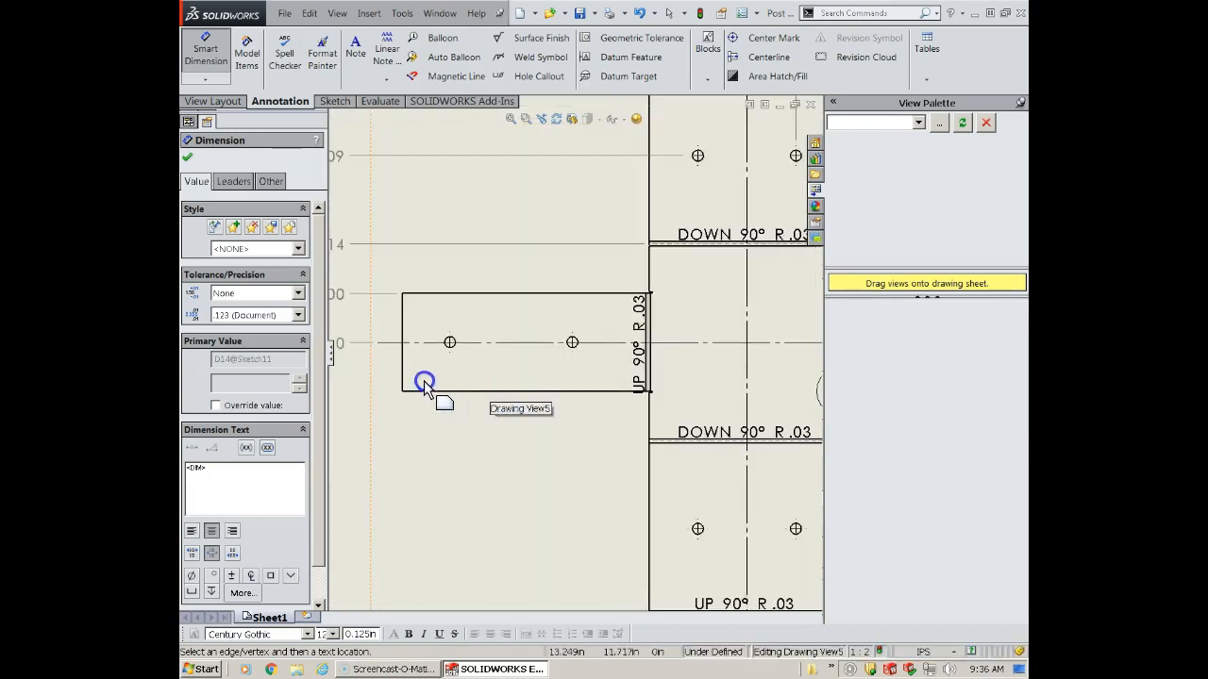
pyautogui.scroll(3, 459, 385)
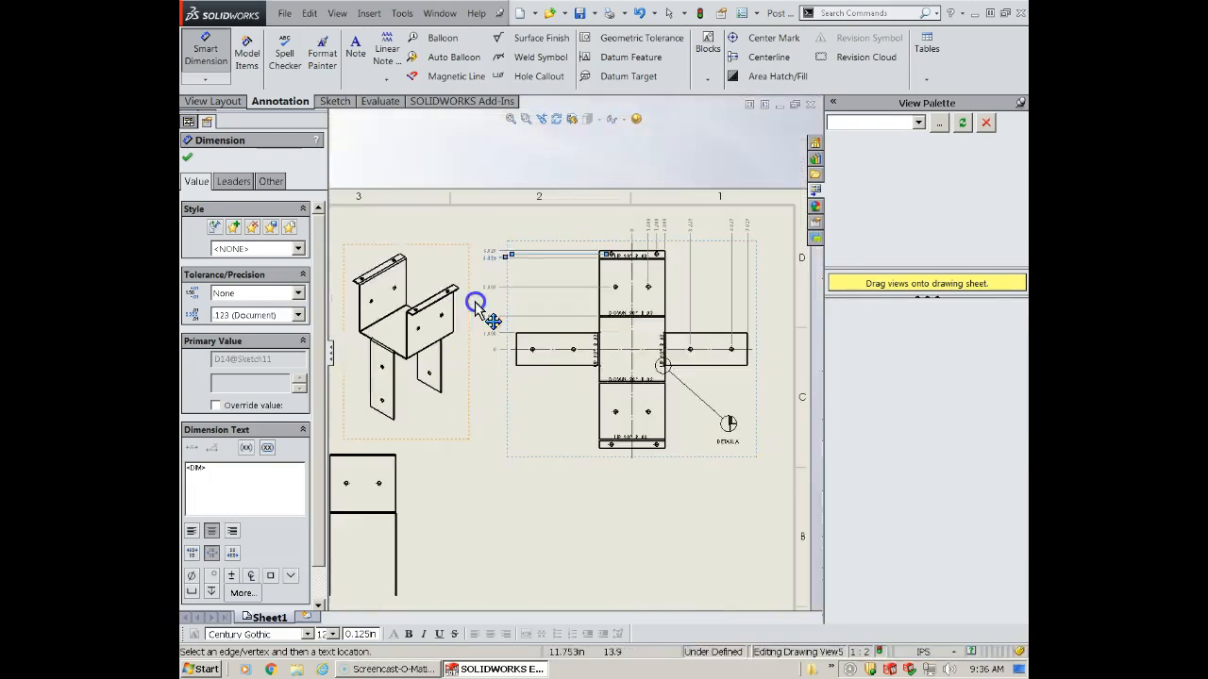
pyautogui.click(189, 162)
# - Insert model item dimensions from the entire model into the front view
pyautogui.scroll(3, 566, 377)
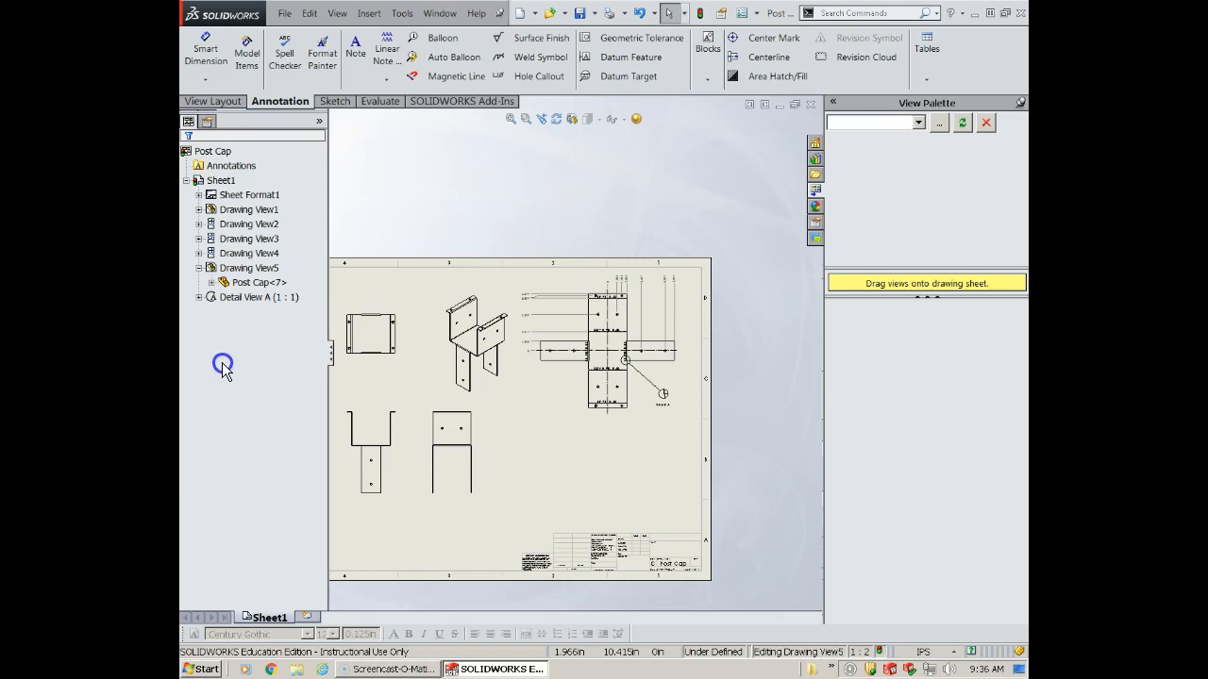
pyautogui.click(390, 498)
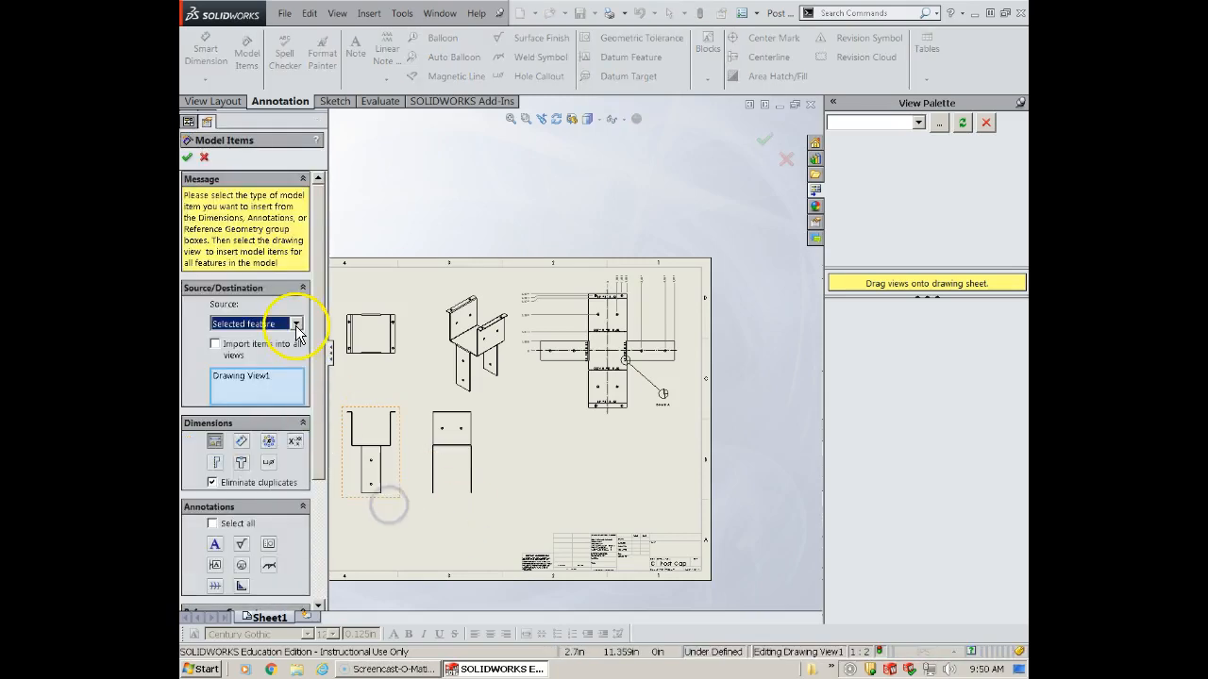
pyautogui.click(296, 324)
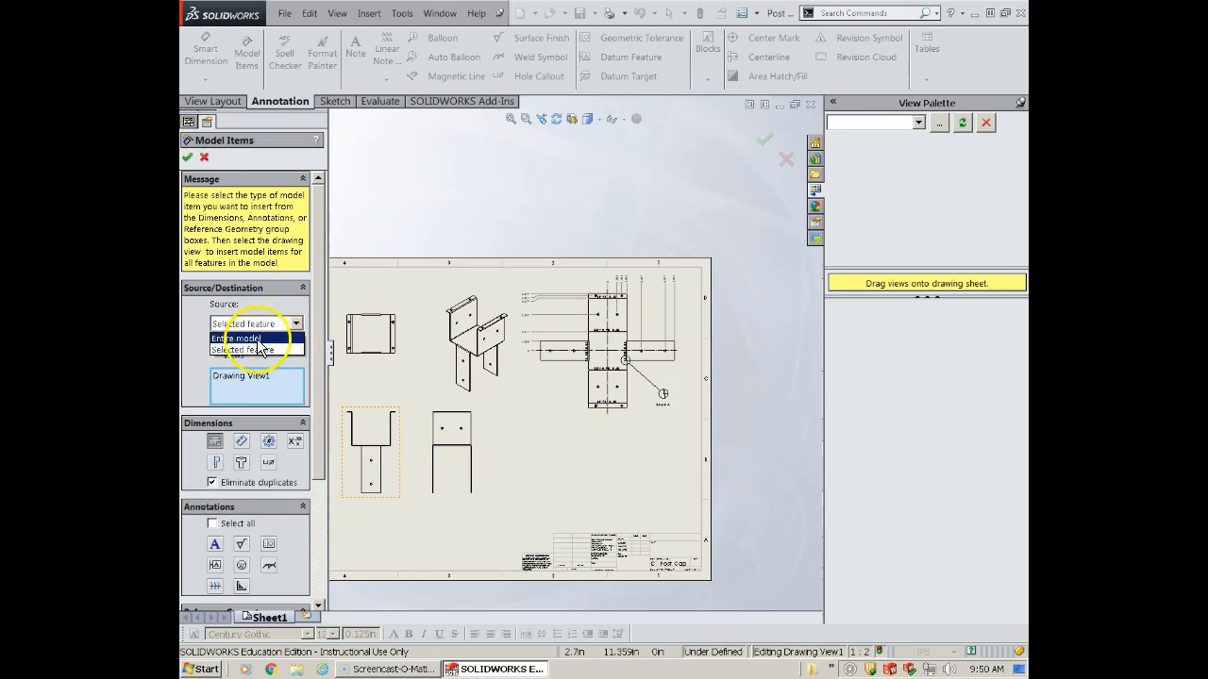
pyautogui.click(256, 339)
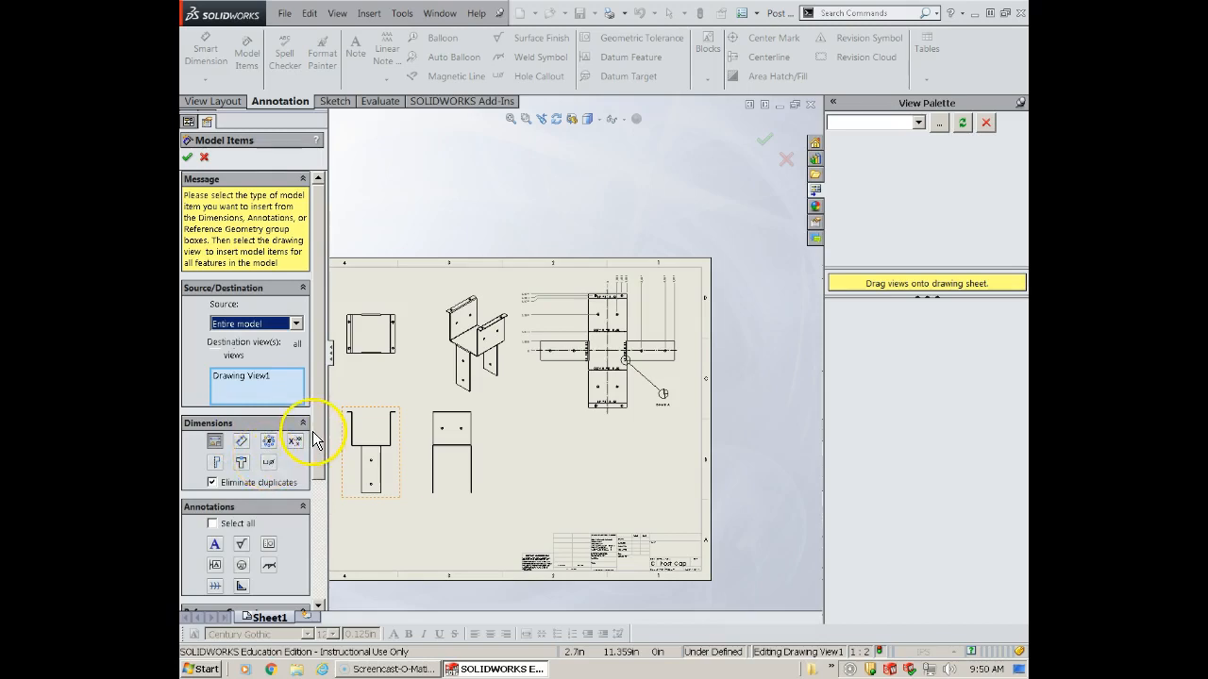
pyautogui.scroll(-5, 312, 453)
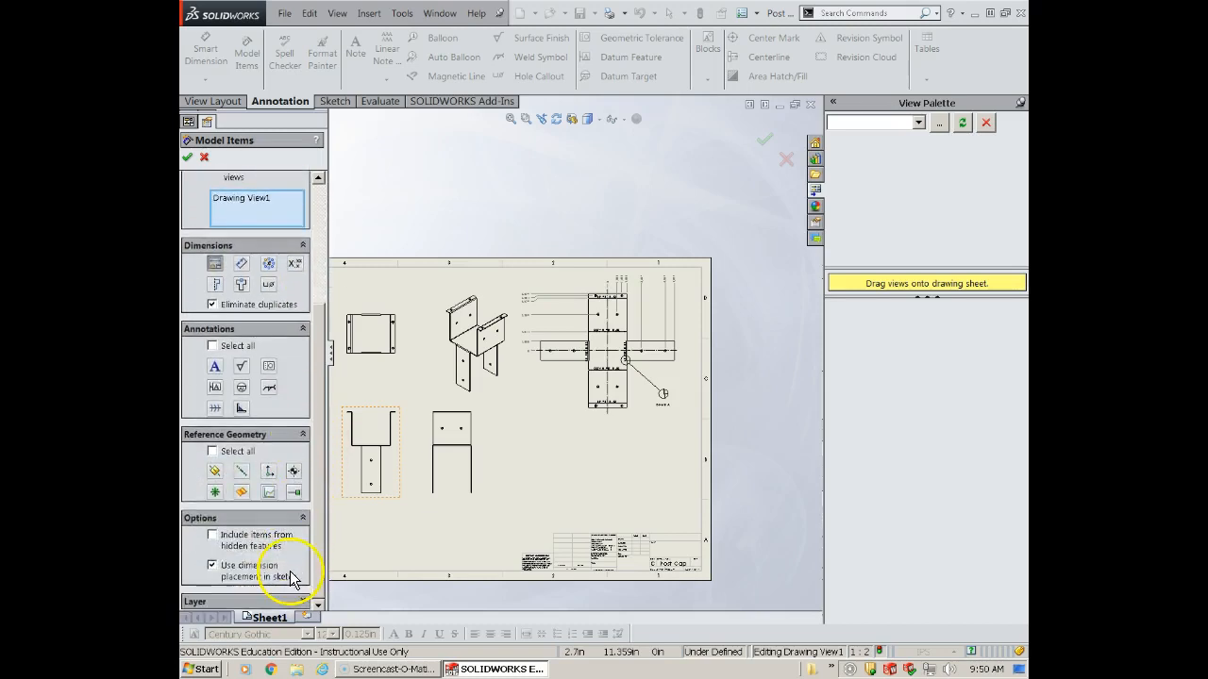
pyautogui.click(188, 159)
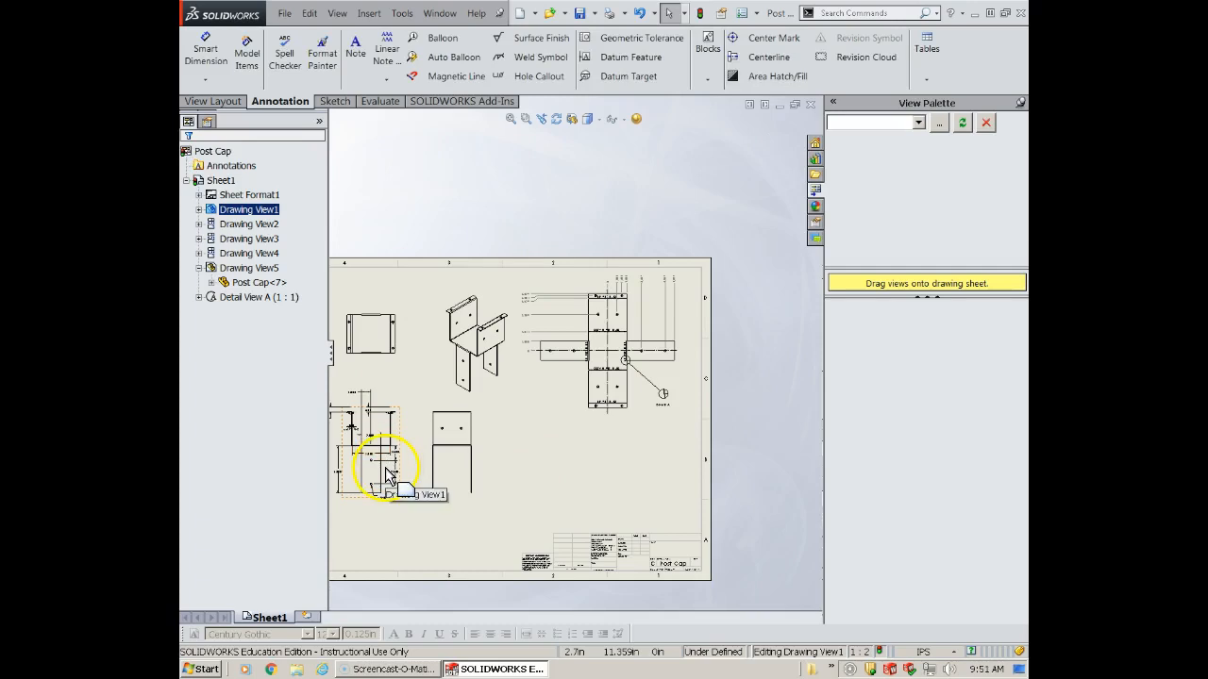
# - Move the front view's 5.000 leg height dimension outside the hole spacing dimensions and the 2X Ø.225 hole callout below the leg
pyautogui.scroll(-5, 387, 472)
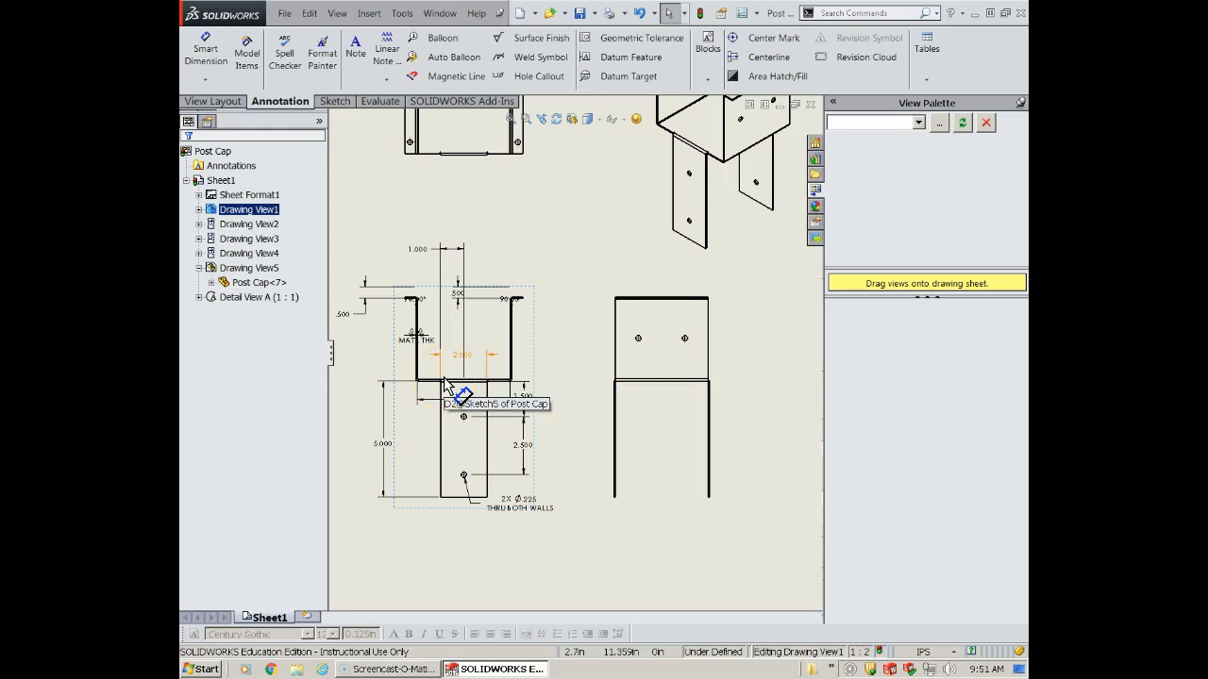
pyautogui.scroll(-1, 427, 426)
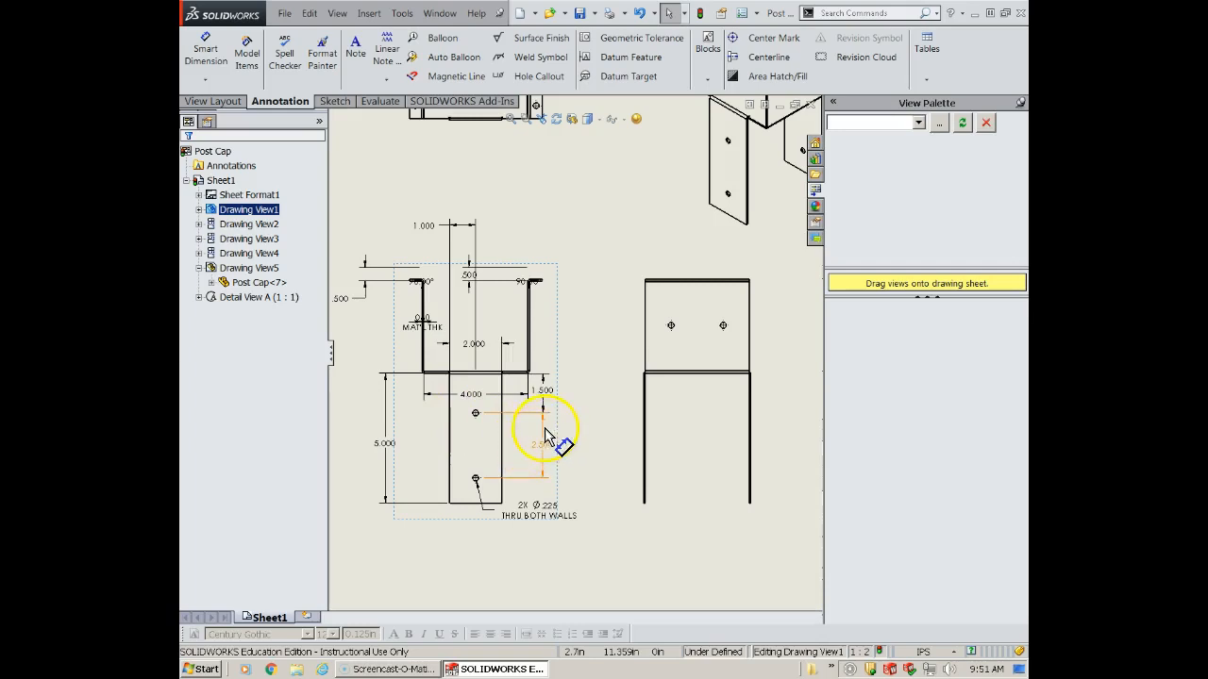
pyautogui.moveTo(387, 449); pyautogui.dragTo(564, 449)
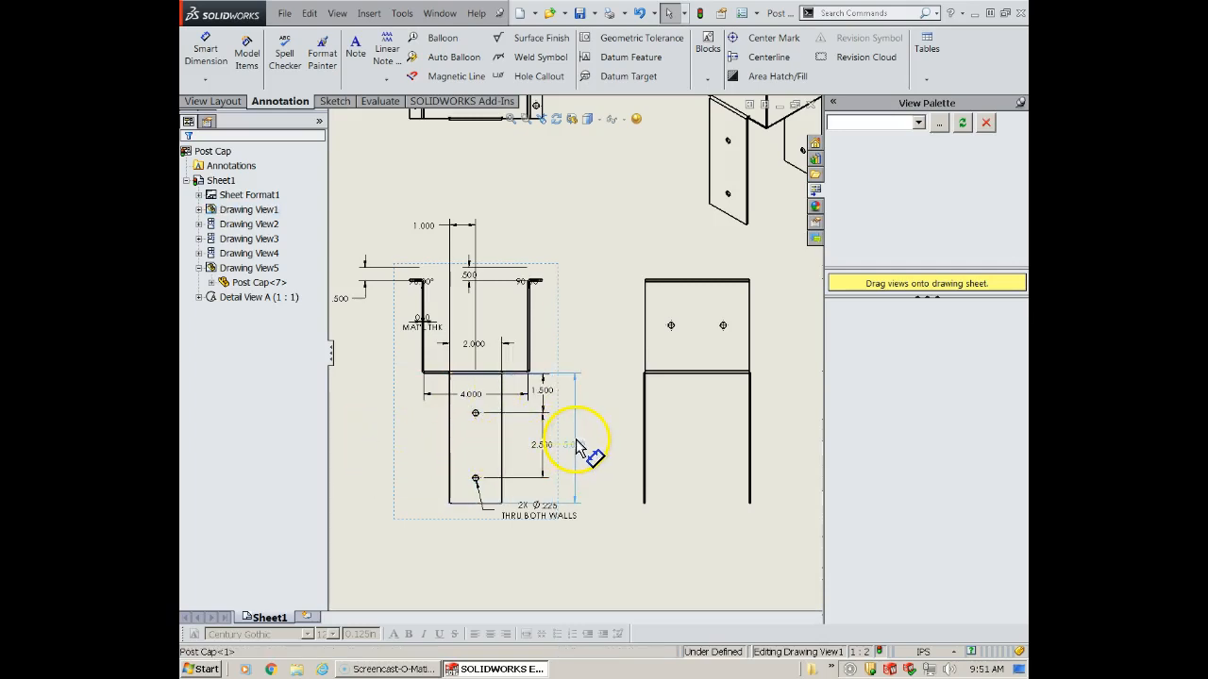
pyautogui.moveTo(526, 517); pyautogui.dragTo(488, 537)
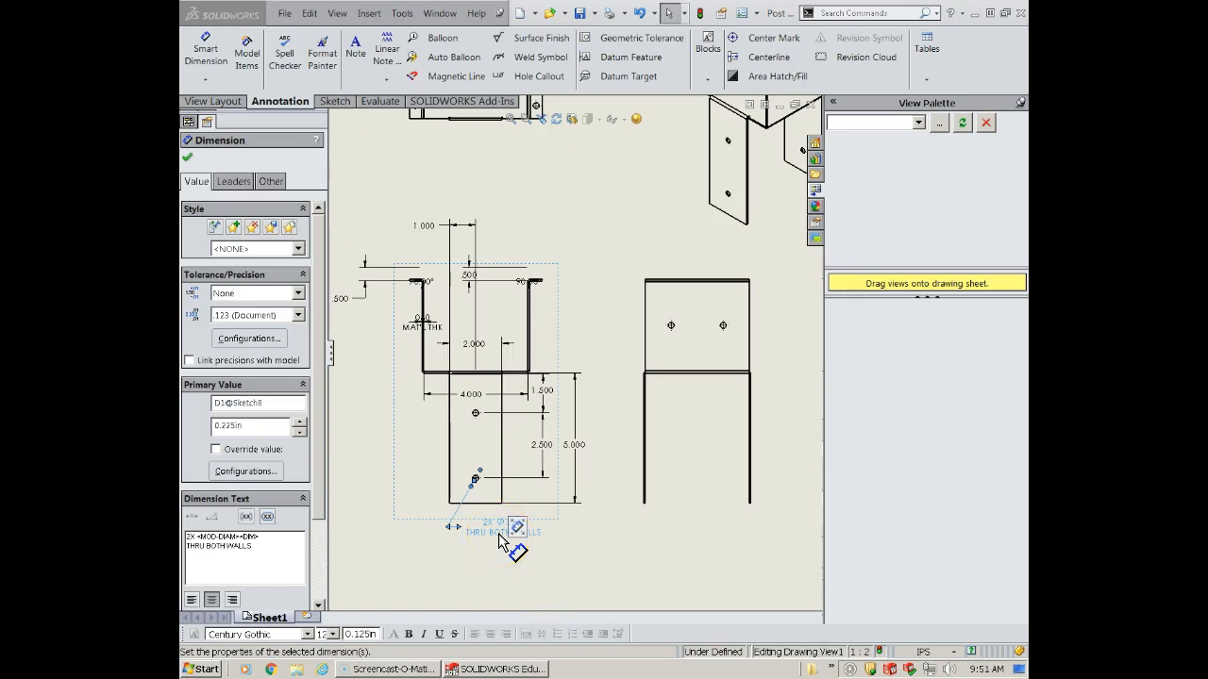
# - Move the front view's 4.000 overall width dimension above the view, beyond the 1.000 hole location dimension
pyautogui.scroll(-3, 498, 534)
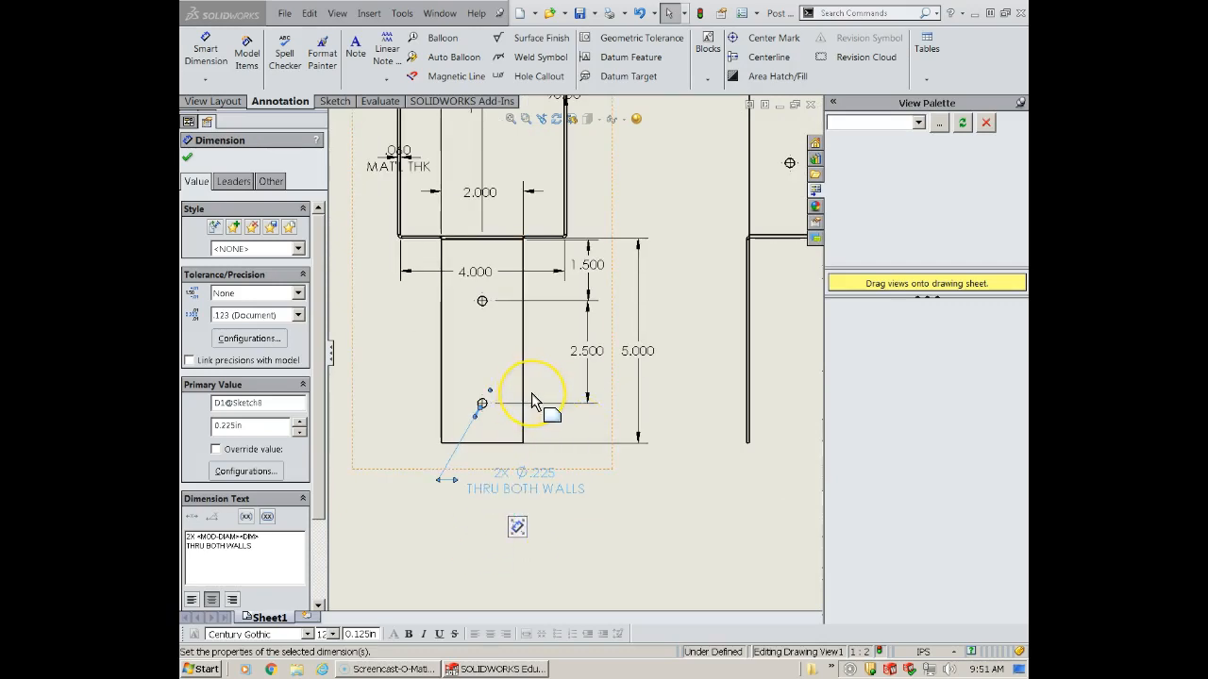
pyautogui.scroll(1, 497, 386)
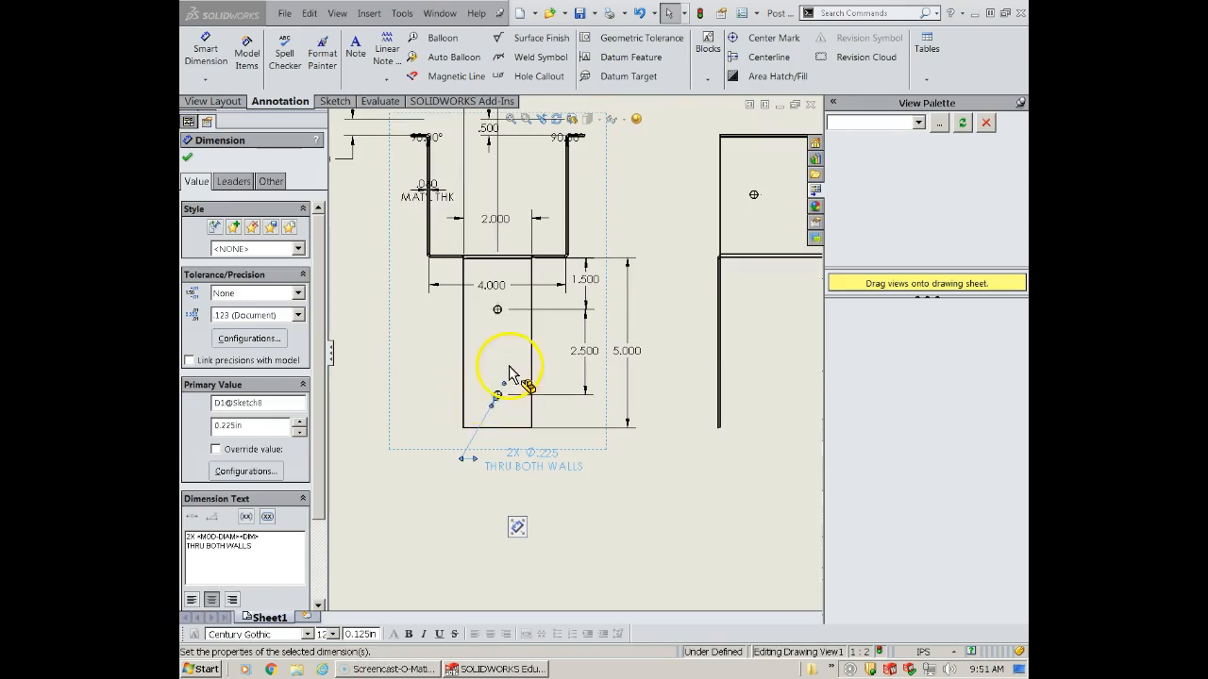
pyautogui.scroll(2, 509, 366)
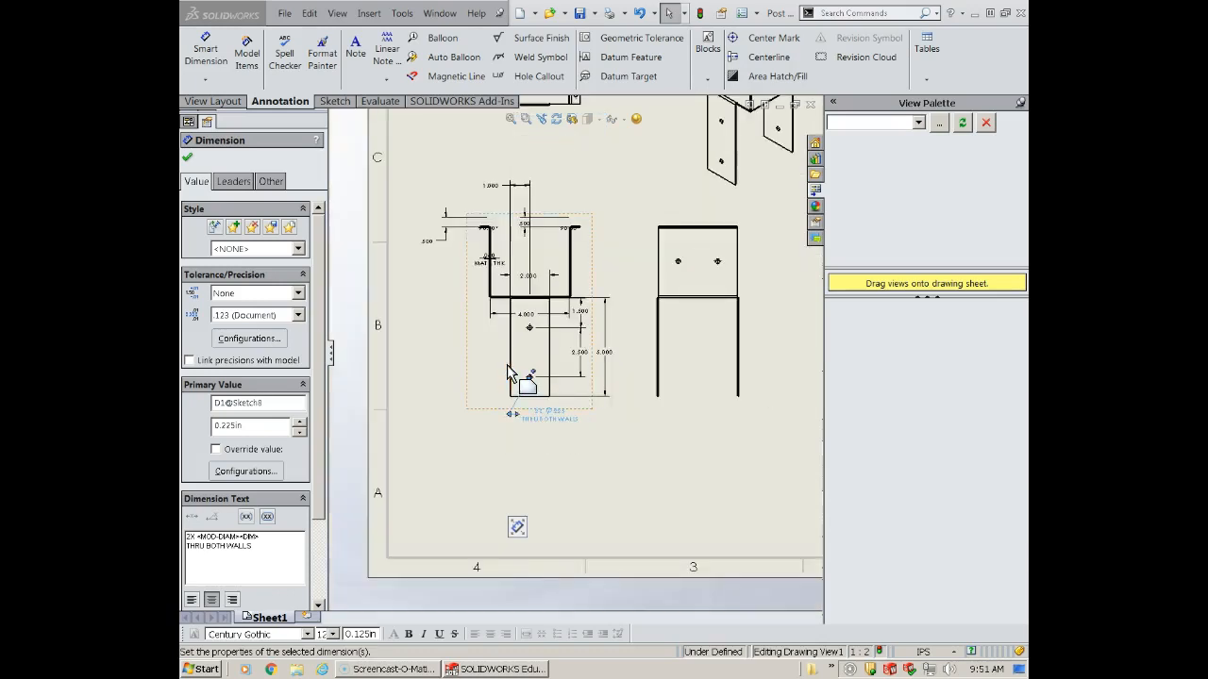
pyautogui.scroll(-2, 508, 366)
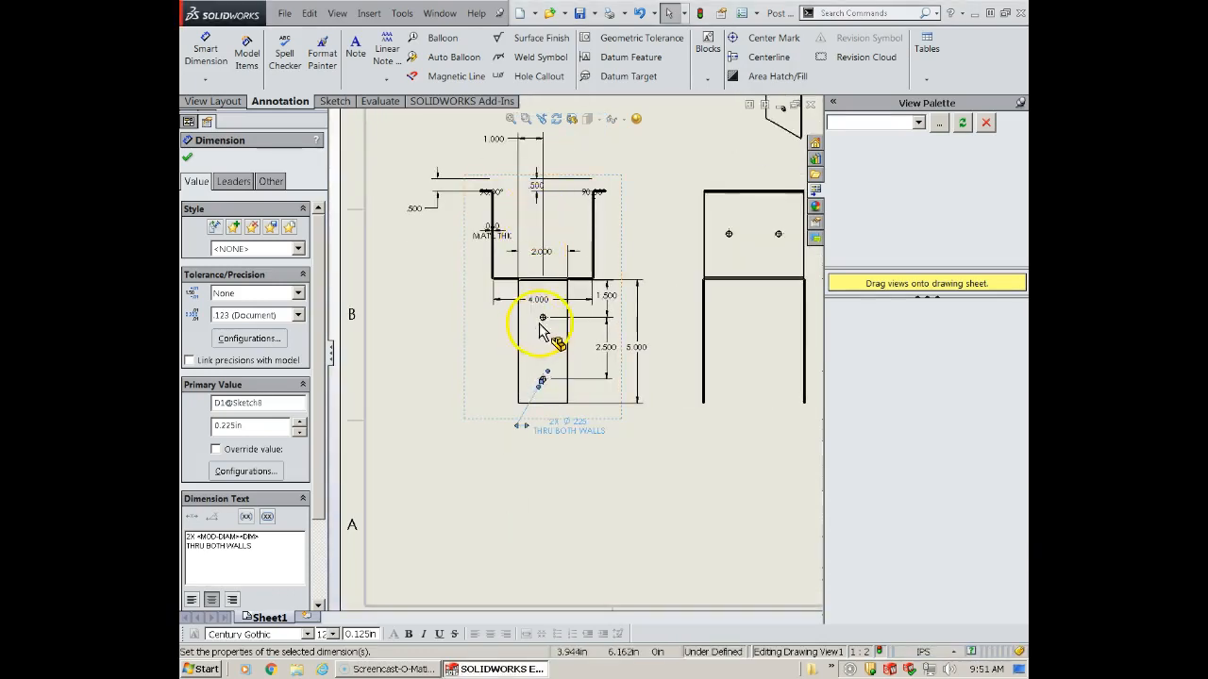
pyautogui.scroll(2, 542, 325)
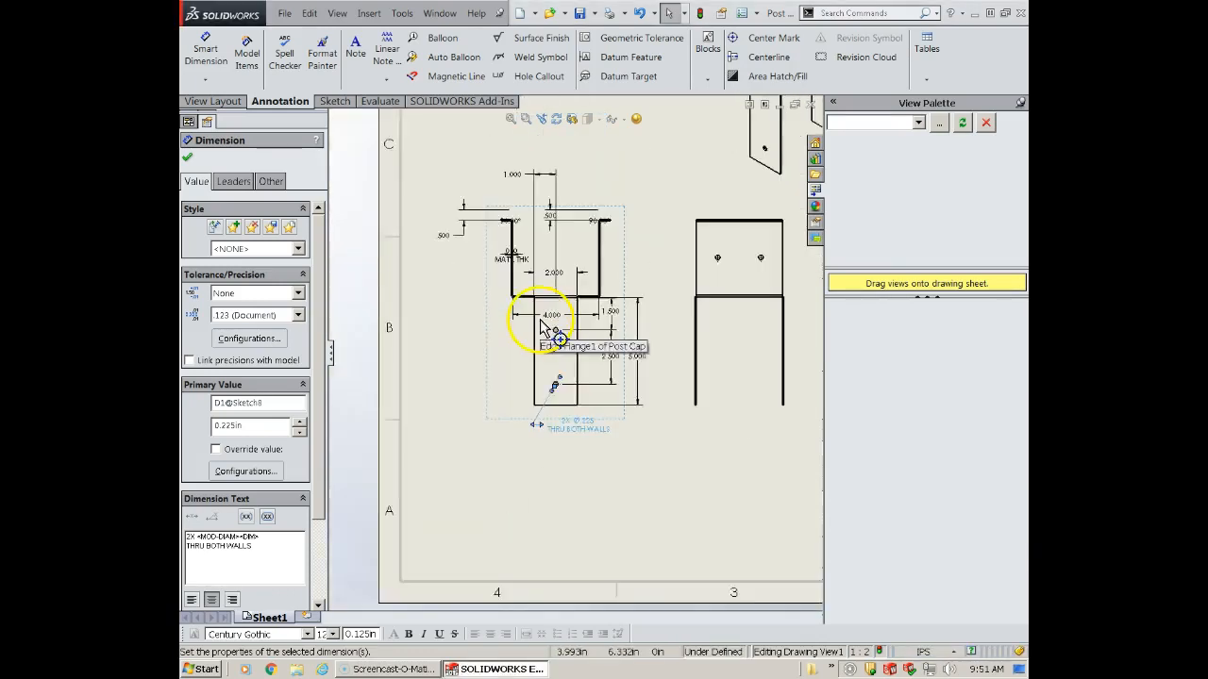
pyautogui.click(552, 192)
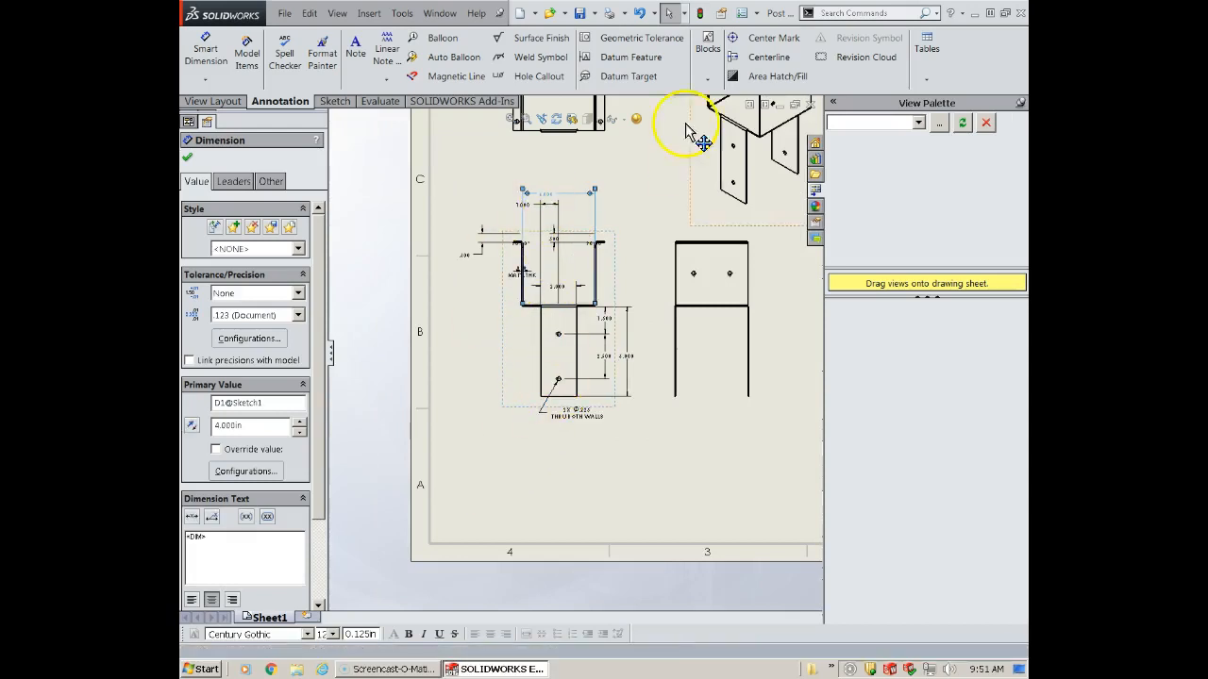
pyautogui.scroll(-2, 564, 229)
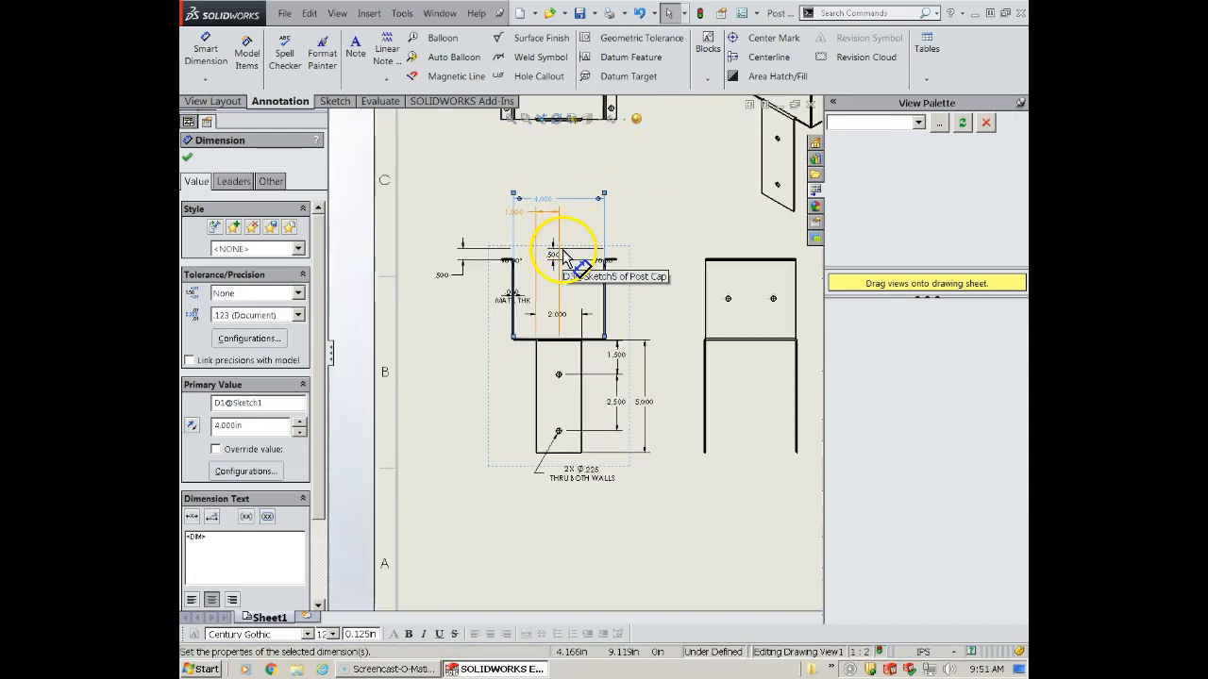
# - Delete the front view's two .500 dimensions and both 90° bend angles, and move the MAT'L THK dimension above the flange
pyautogui.scroll(-1, 573, 285)
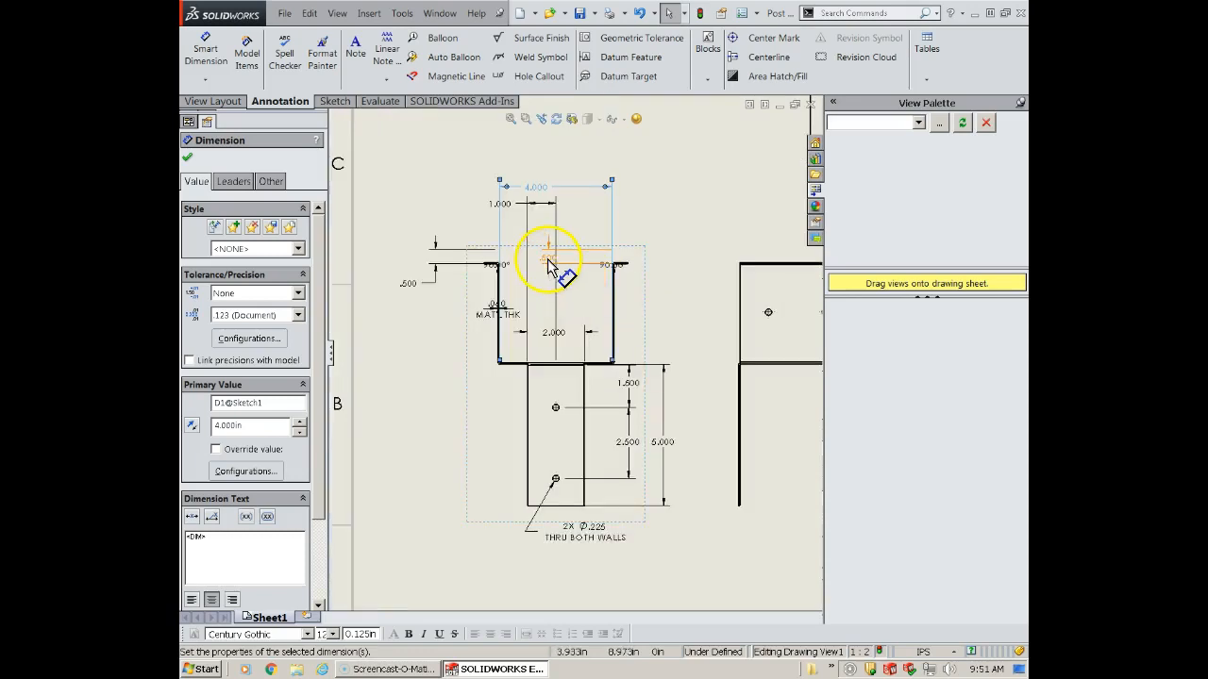
pyautogui.click(548, 262)
pyautogui.press('Delete')
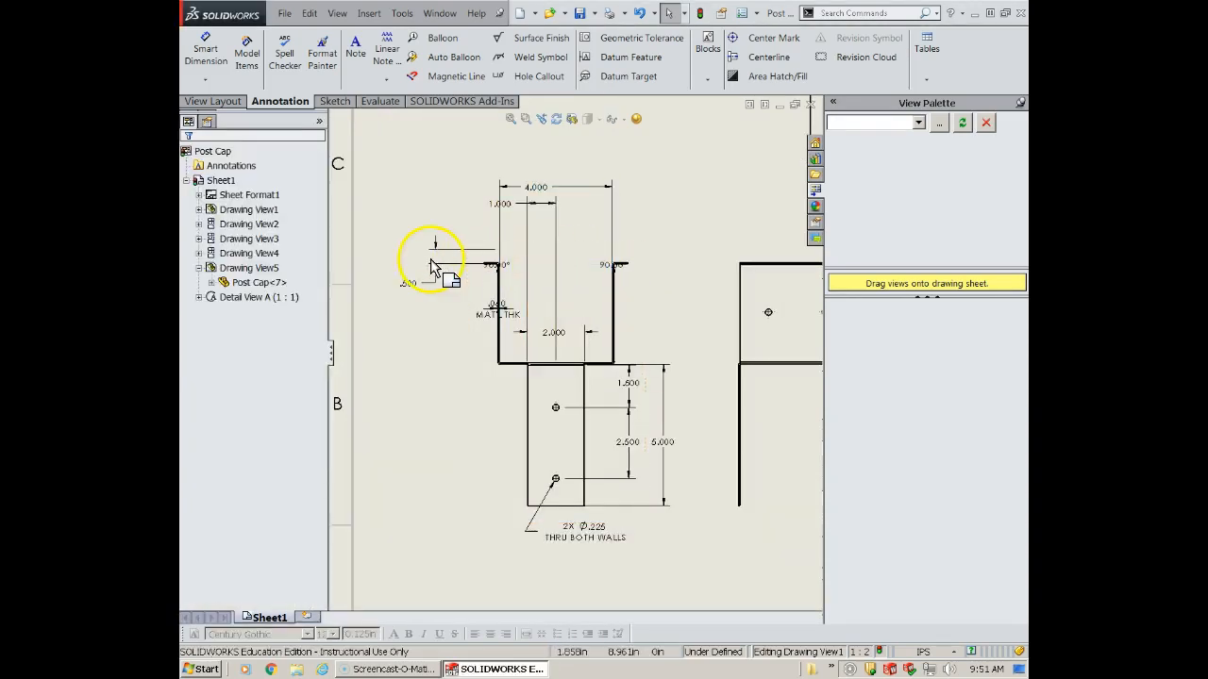
pyautogui.scroll(-1, 602, 280)
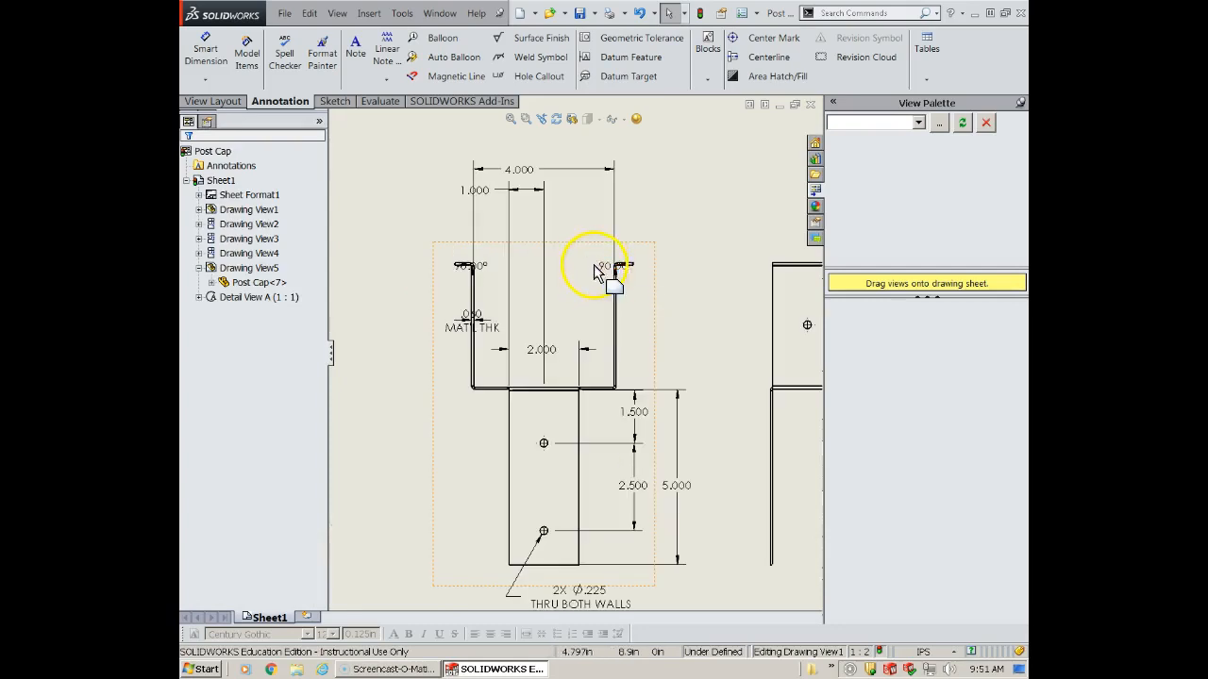
pyautogui.scroll(-1, 607, 272)
pyautogui.press('Delete')
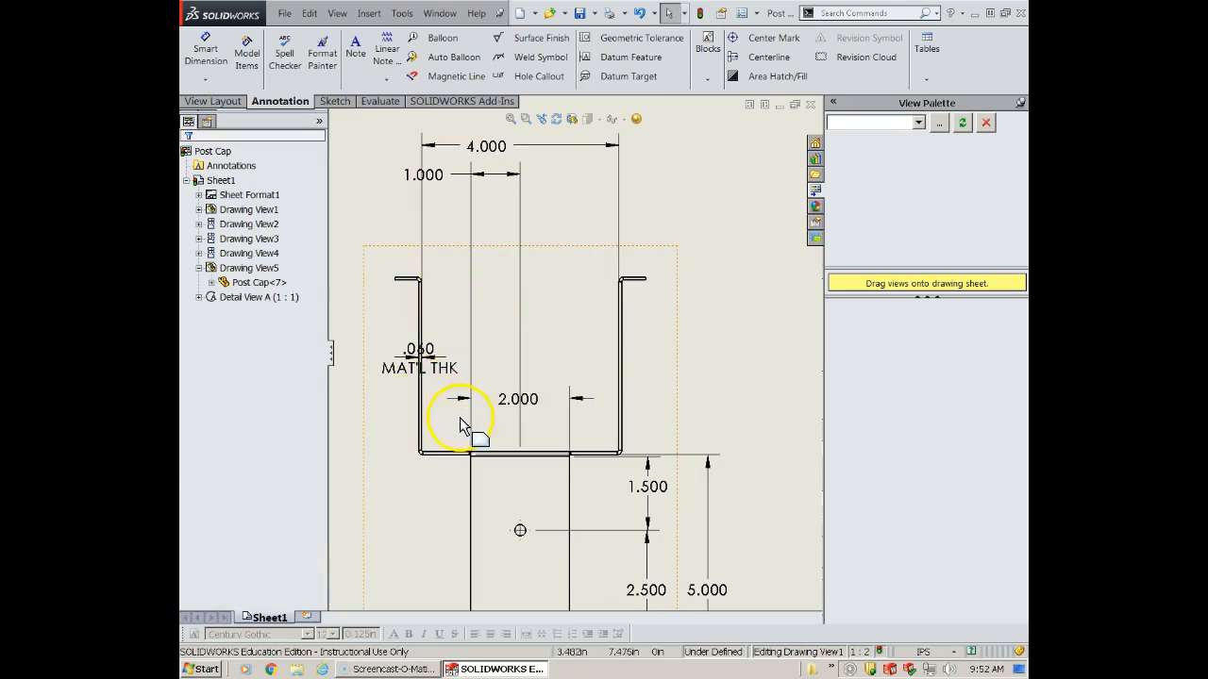
pyautogui.moveTo(434, 370); pyautogui.dragTo(439, 229)
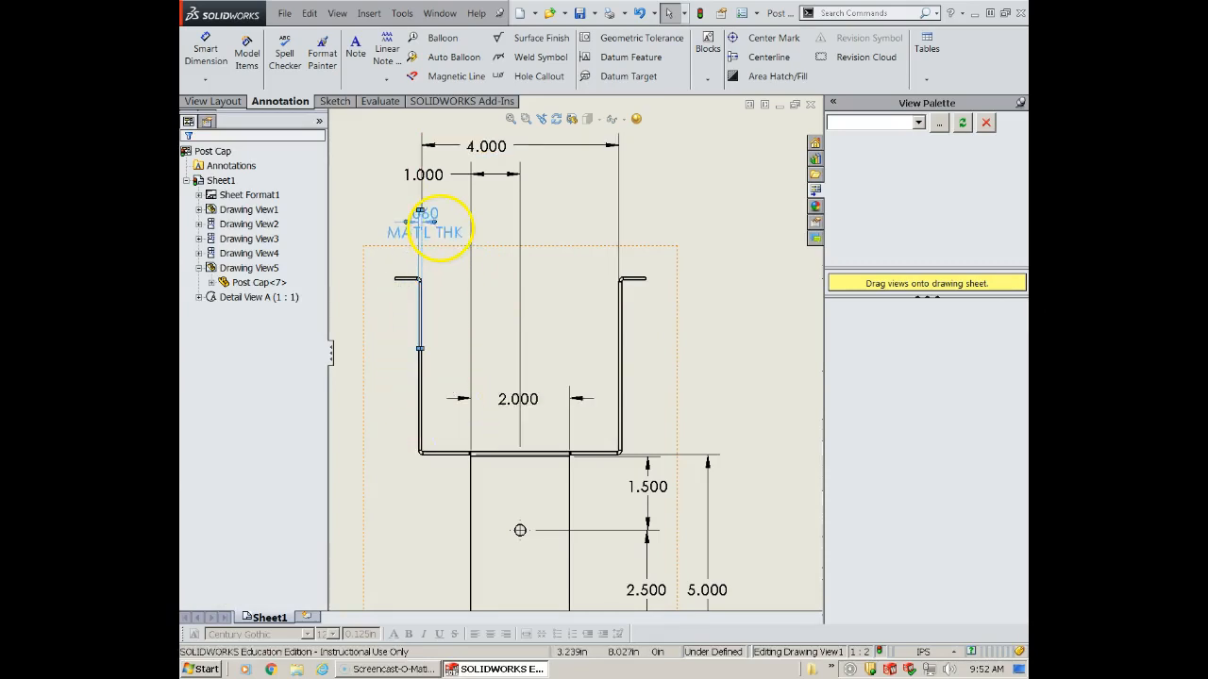
# - Delete the front view's 1.000 hole location dimension and undo the deletion
pyautogui.click(439, 180)
pyautogui.press('Delete')
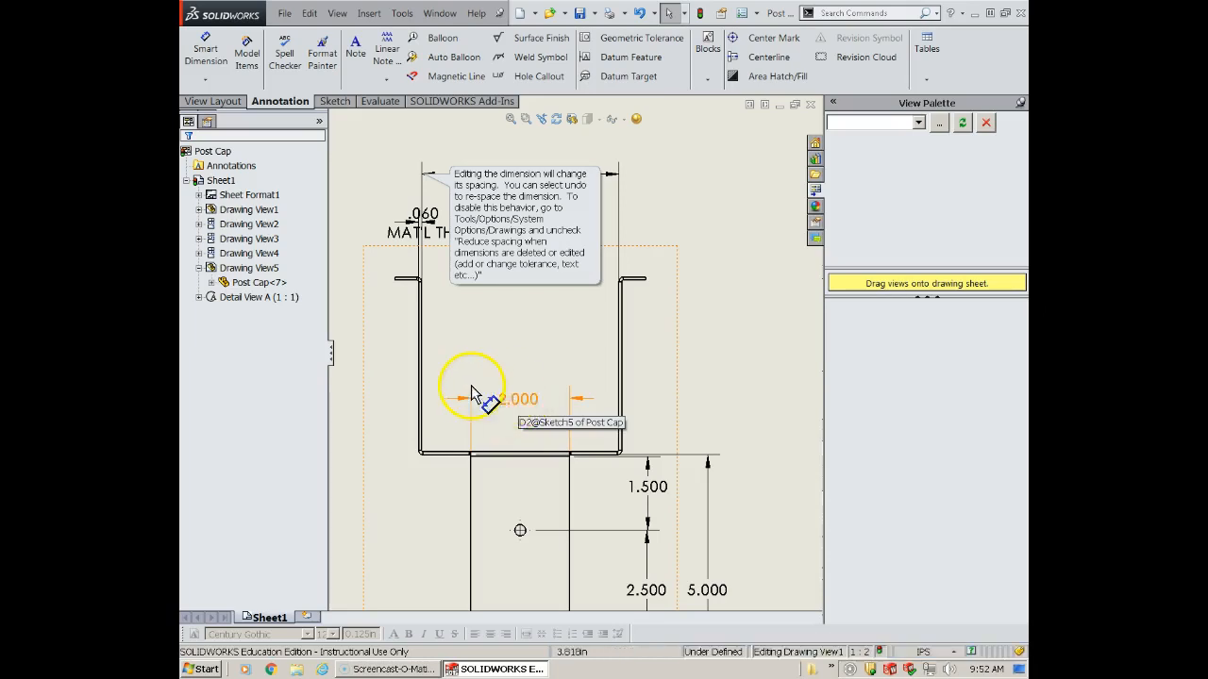
pyautogui.hotkey('ctrl', 'z')
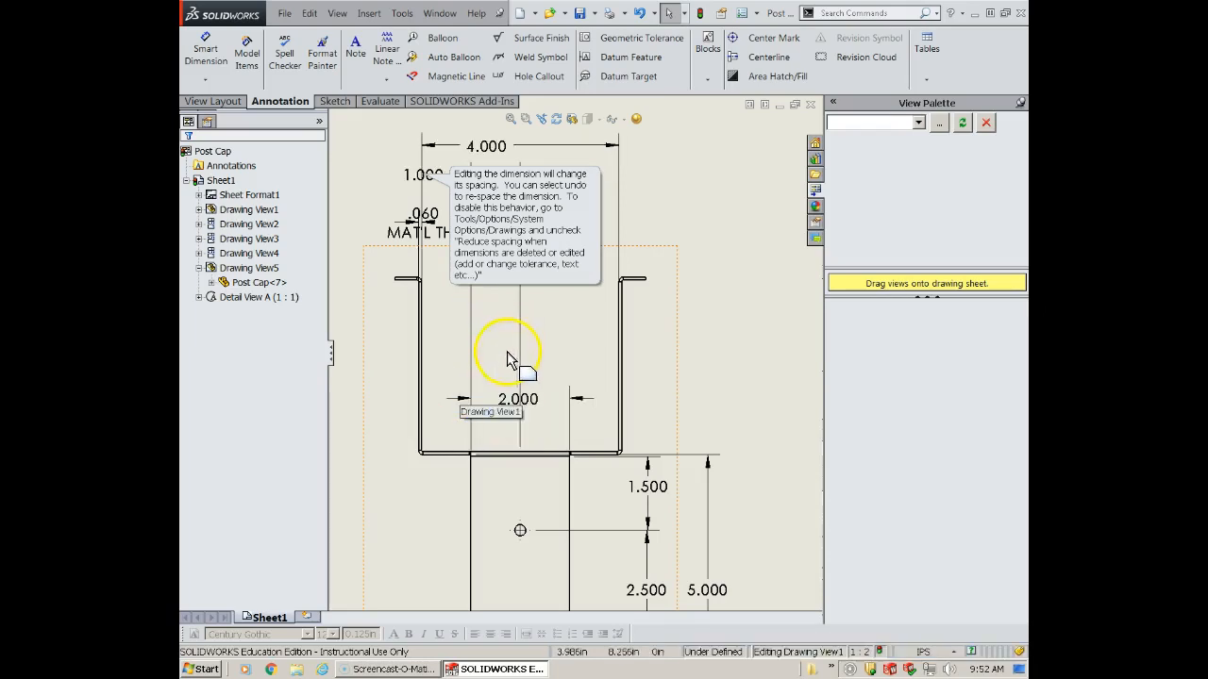
# - Move the front view's 1.000 and 2.000 leg dimensions below the leg, with the hole callout placed beside the leg
pyautogui.scroll(5, 510, 354)
pyautogui.click(651, 246)
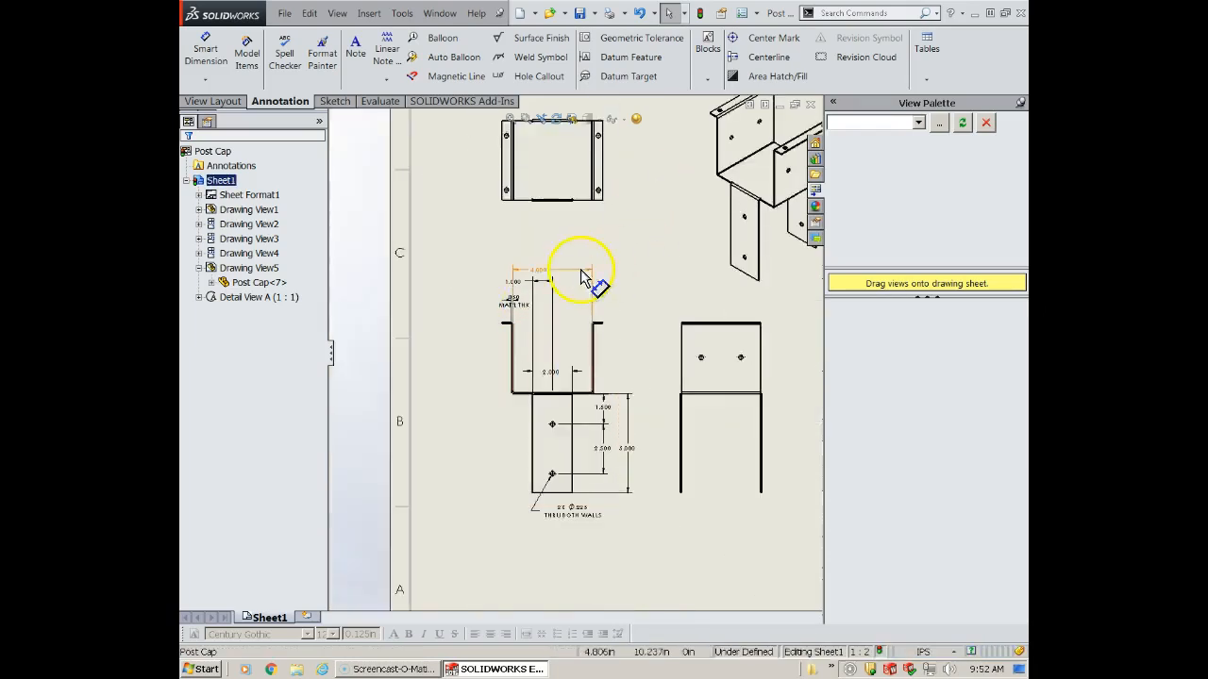
pyautogui.moveTo(516, 281); pyautogui.dragTo(485, 463)
pyautogui.moveTo(552, 376)
pyautogui.mouseDown()
pyautogui.moveTo(553, 547)
pyautogui.moveTo(552, 519)
pyautogui.mouseUp()
pyautogui.scroll(-2, 549, 508)
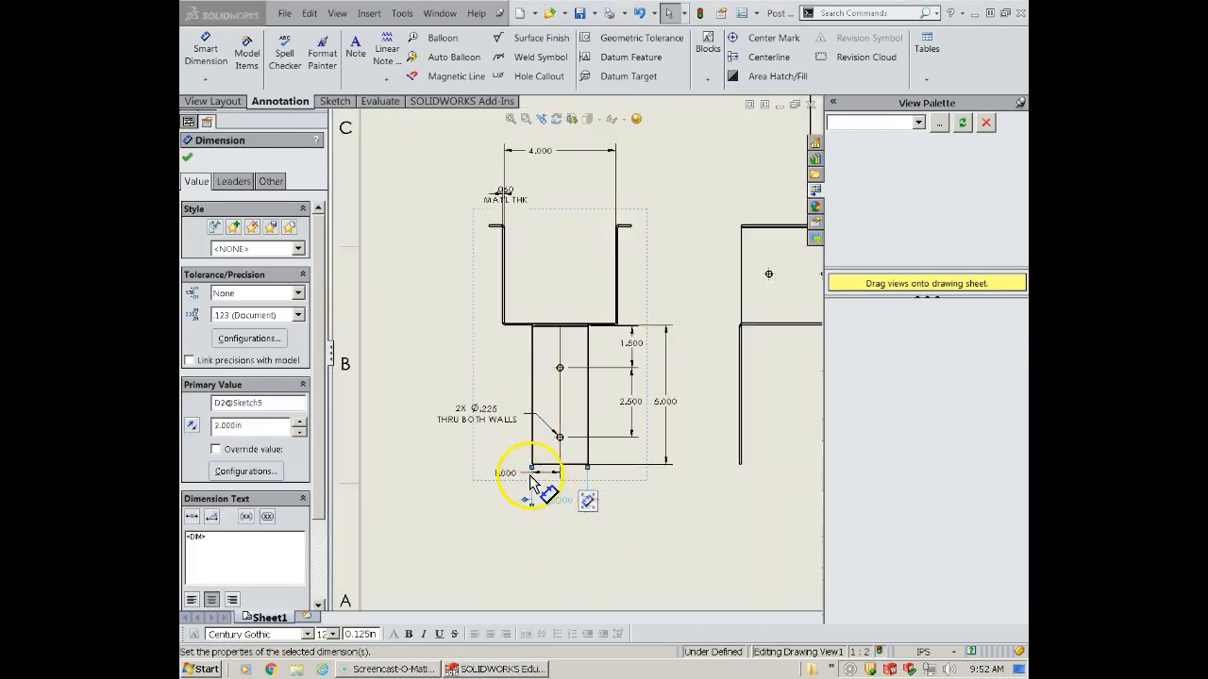
pyautogui.moveTo(507, 483); pyautogui.dragTo(508, 491)
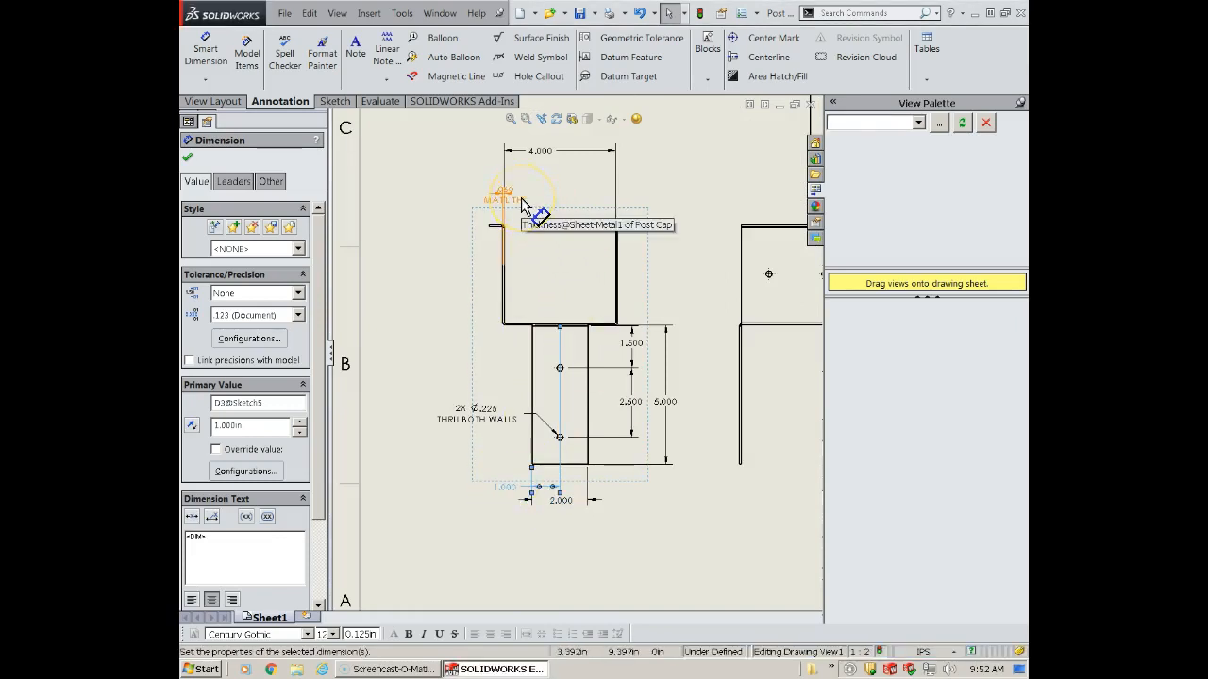
# - Shift the .060 MAT'L THK text outward beside its extension lines, clear of the front view's outline
pyautogui.scroll(-2, 515, 208)
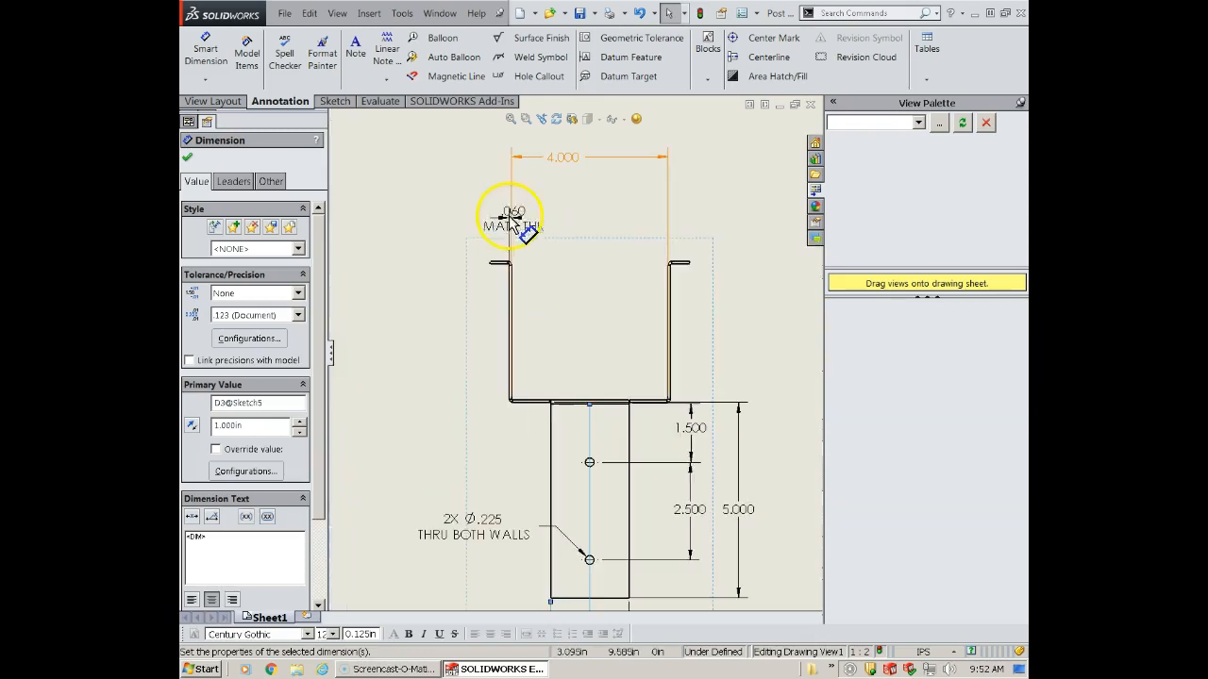
pyautogui.click(480, 219)
pyautogui.moveTo(482, 219); pyautogui.dragTo(453, 218)
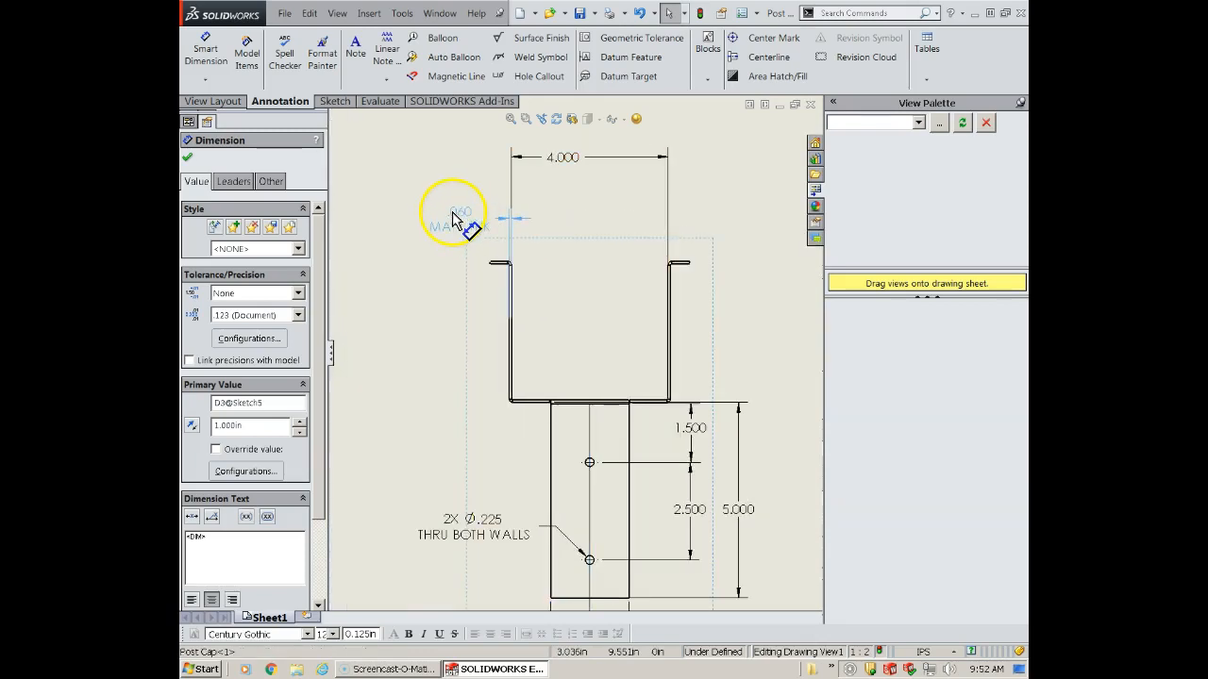
pyautogui.scroll(3, 701, 361)
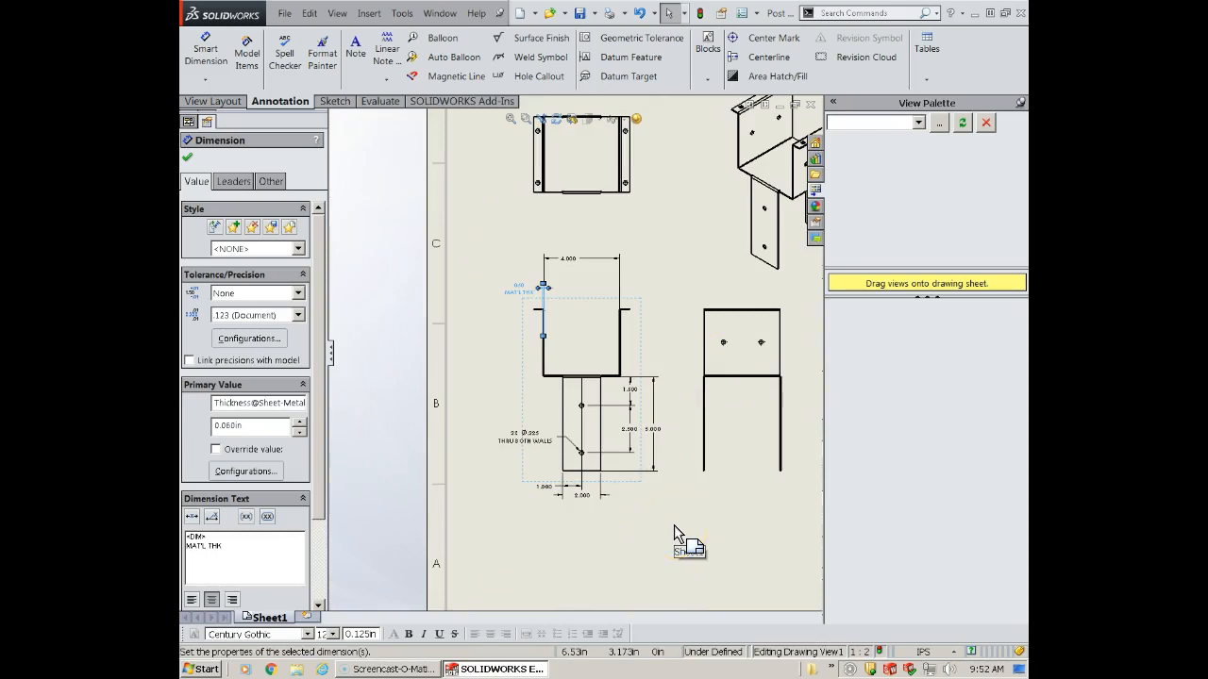
# - Add a centerline between the front view leg's two vertical edges and extend its upper end past the top of the view
pyautogui.scroll(-2, 673, 525)
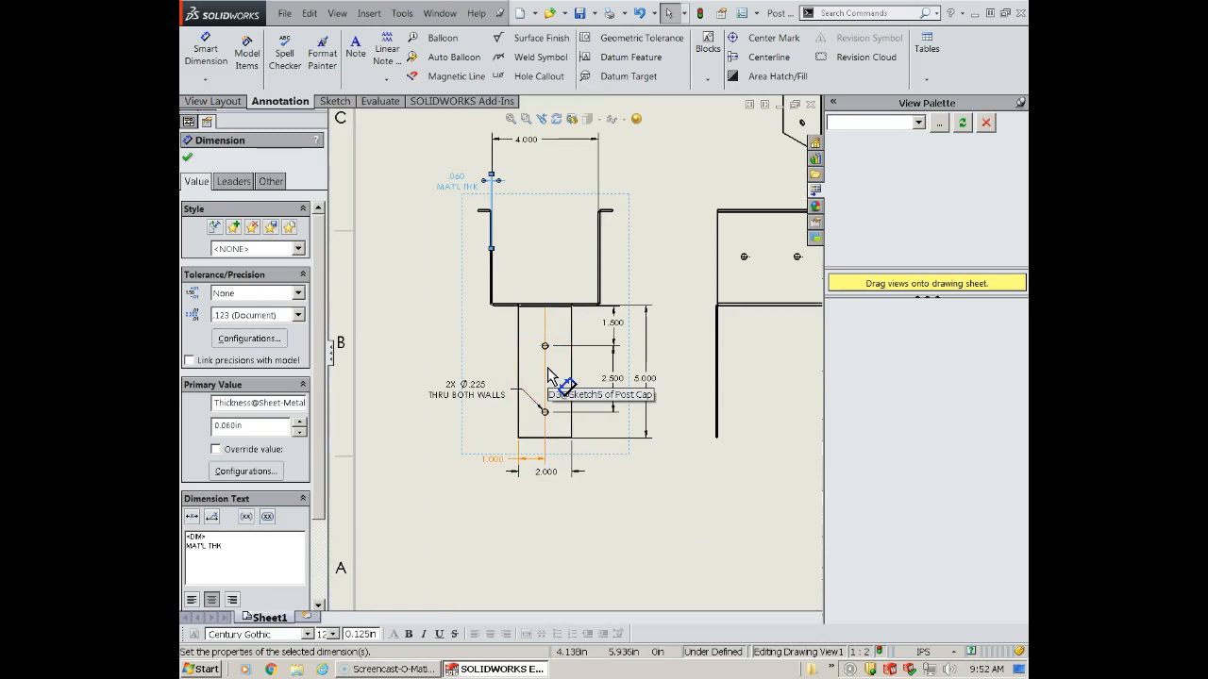
pyautogui.scroll(-4, 547, 367)
pyautogui.click(569, 274)
pyautogui.scroll(5, 570, 283)
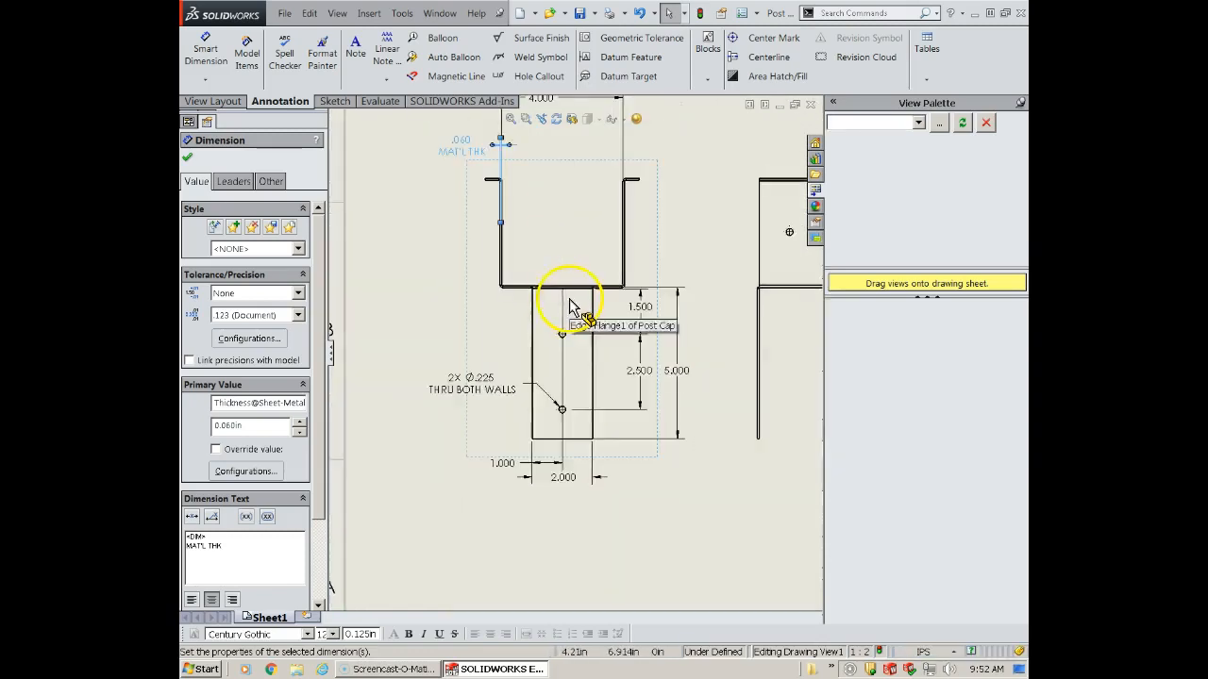
pyautogui.click(765, 56)
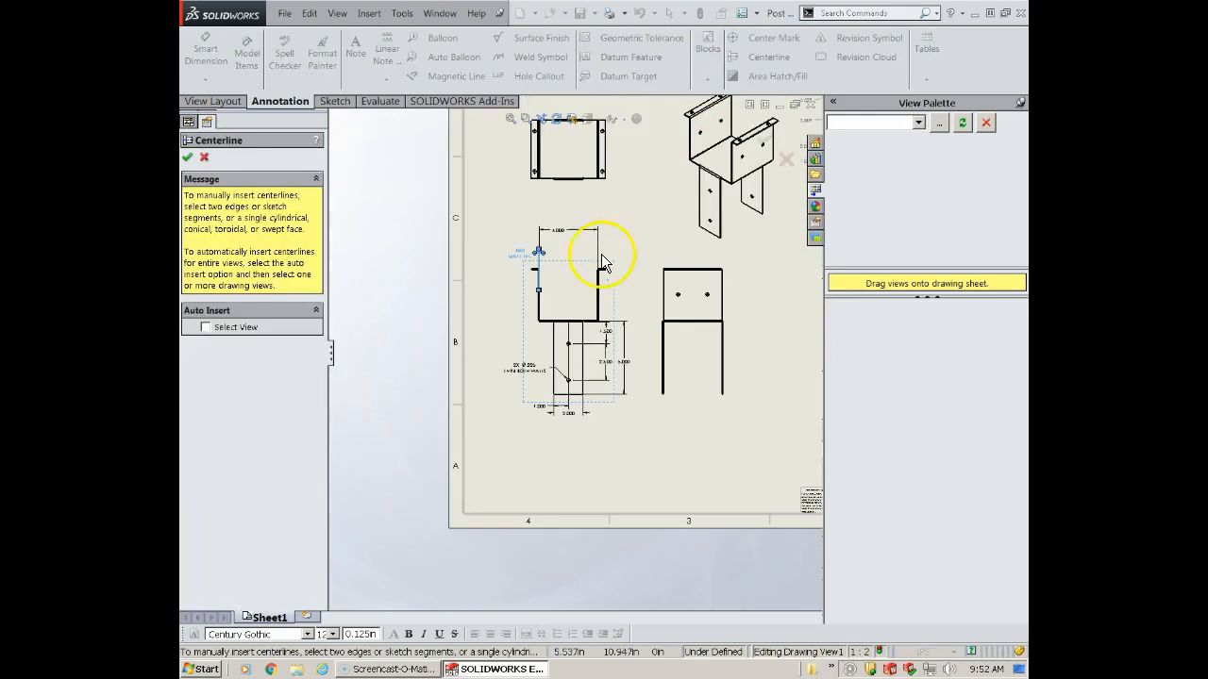
pyautogui.scroll(-4, 557, 362)
pyautogui.click(562, 366)
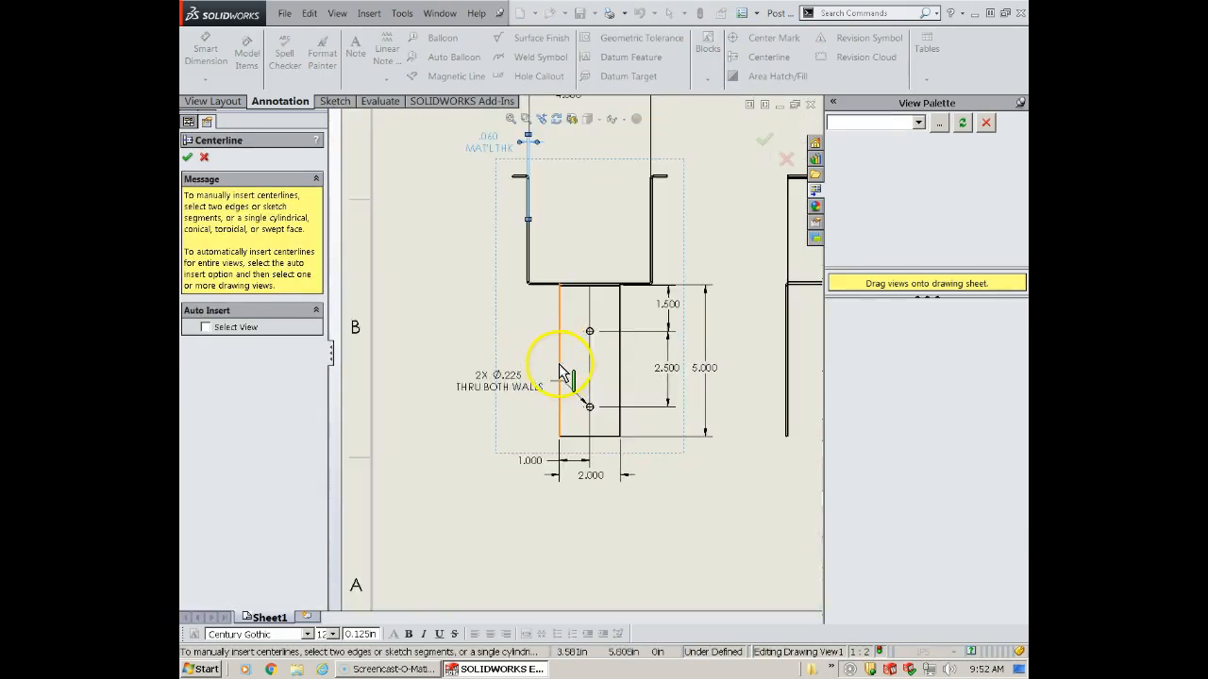
pyautogui.click(619, 368)
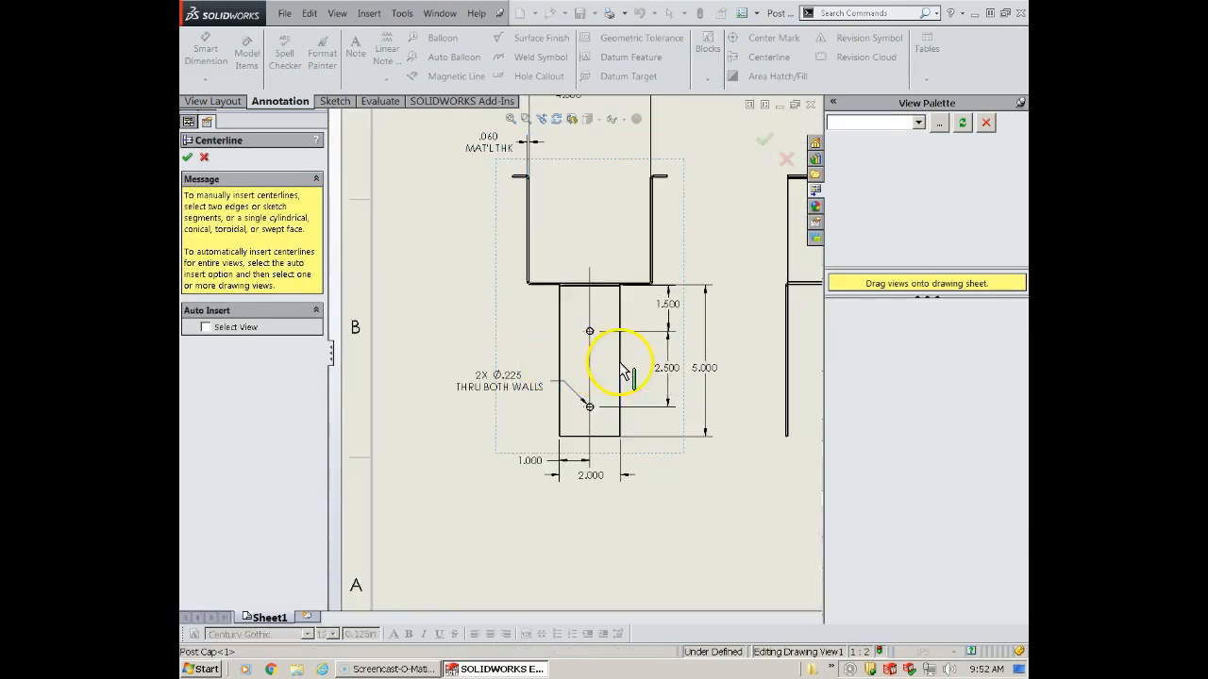
pyautogui.press('Escape')
pyautogui.click(590, 270)
pyautogui.moveTo(589, 267); pyautogui.dragTo(594, 143)
pyautogui.scroll(3, 633, 464)
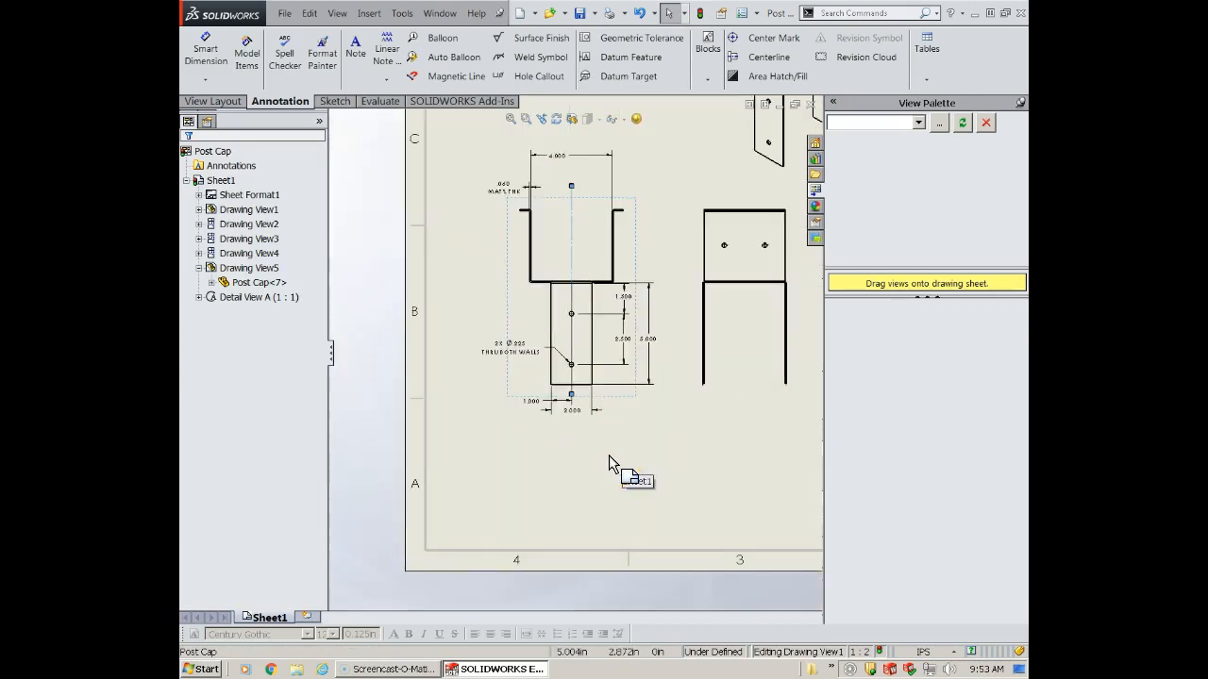
# - Examine the dimension and hole callout layout in the top, front and right views
pyautogui.click(513, 406)
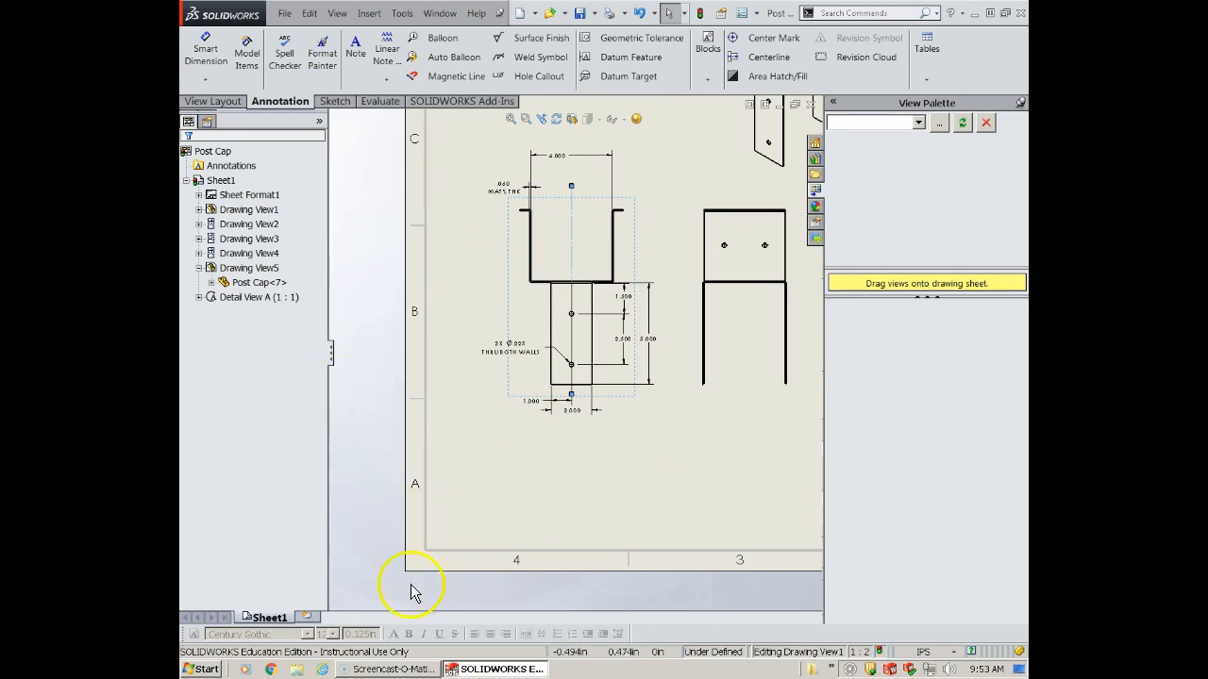
pyautogui.scroll(-1, 434, 528)
pyautogui.scroll(1, 434, 528)
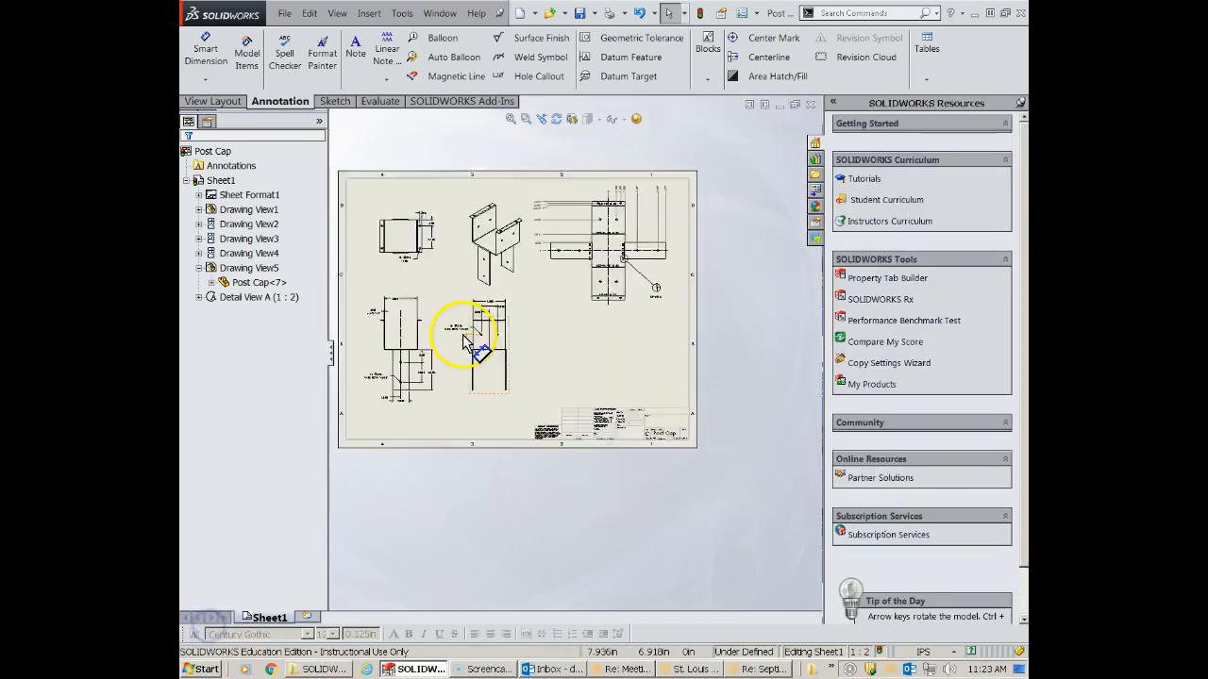
pyautogui.scroll(-1, 462, 334)
pyautogui.scroll(-1, 476, 351)
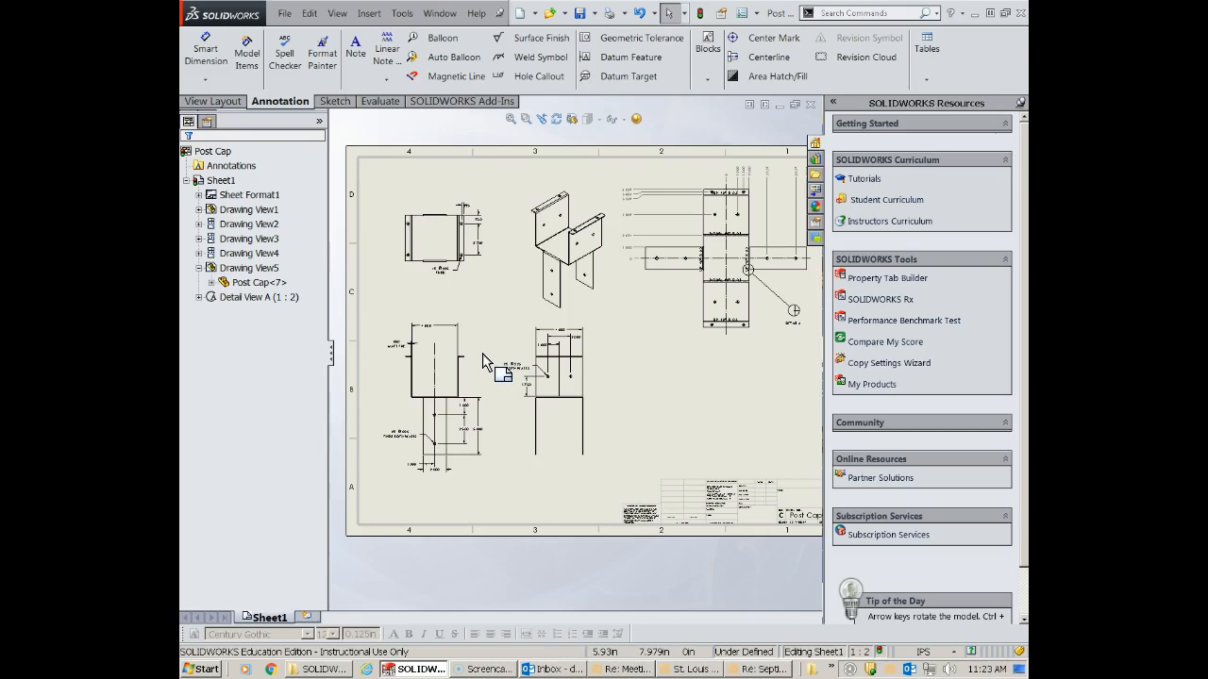
pyautogui.click(436, 203)
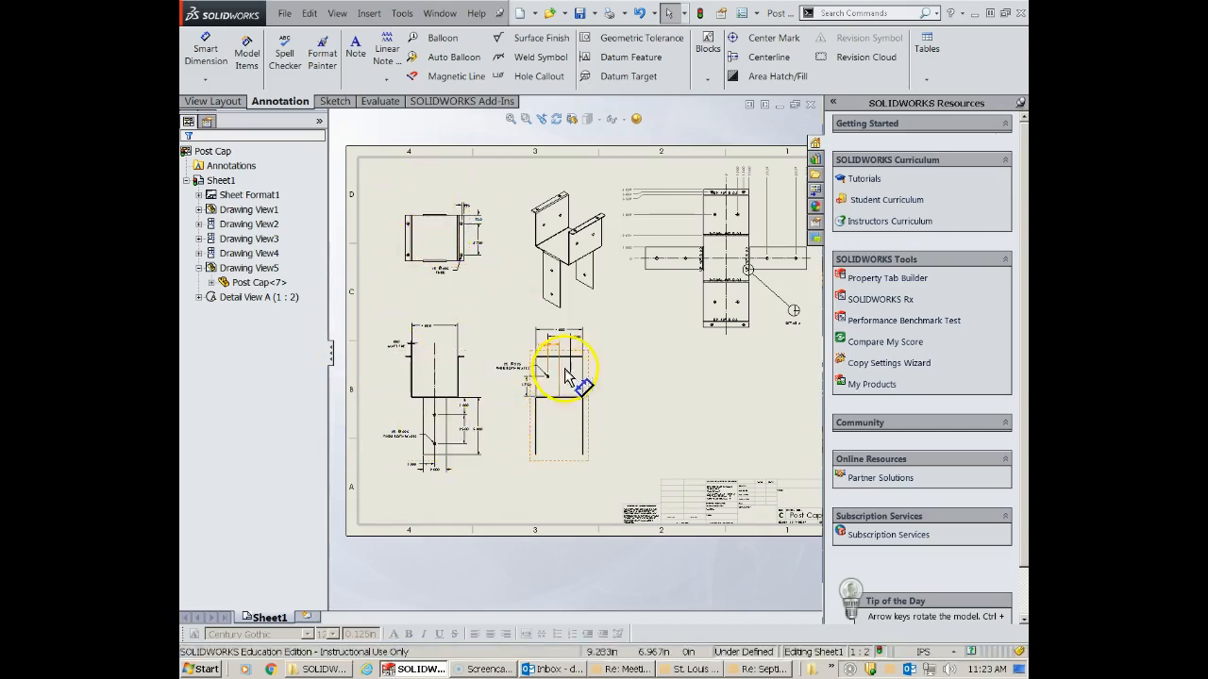
pyautogui.scroll(-5, 517, 427)
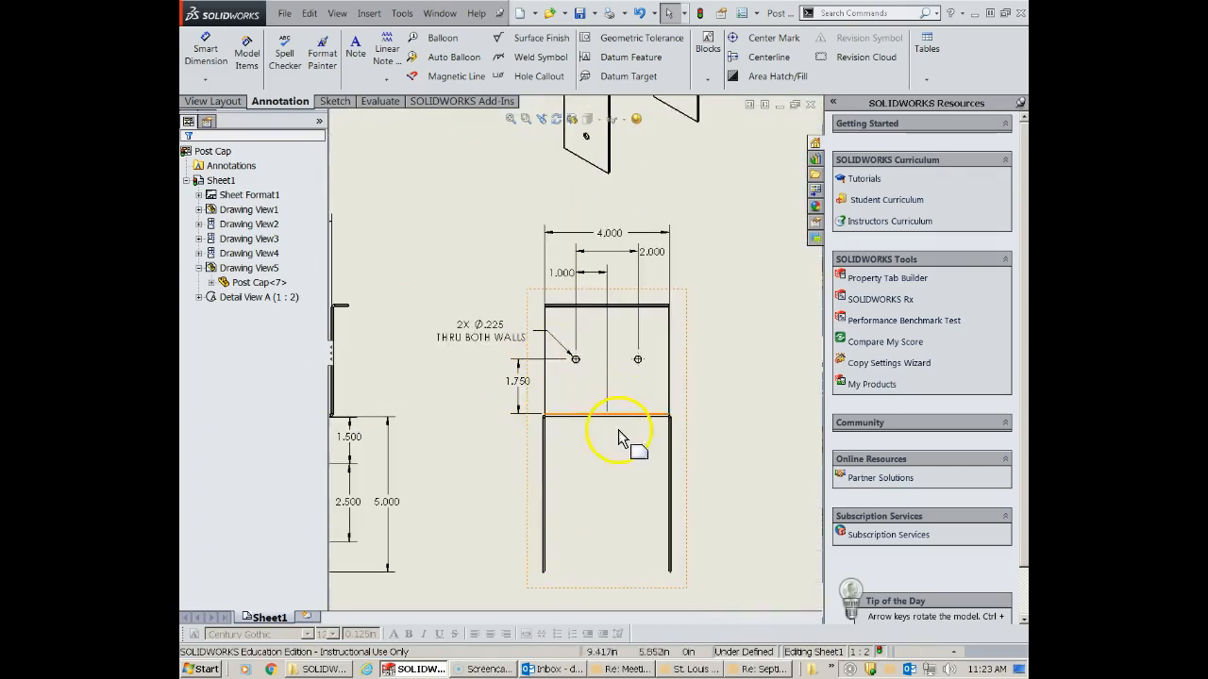
pyautogui.scroll(2, 505, 529)
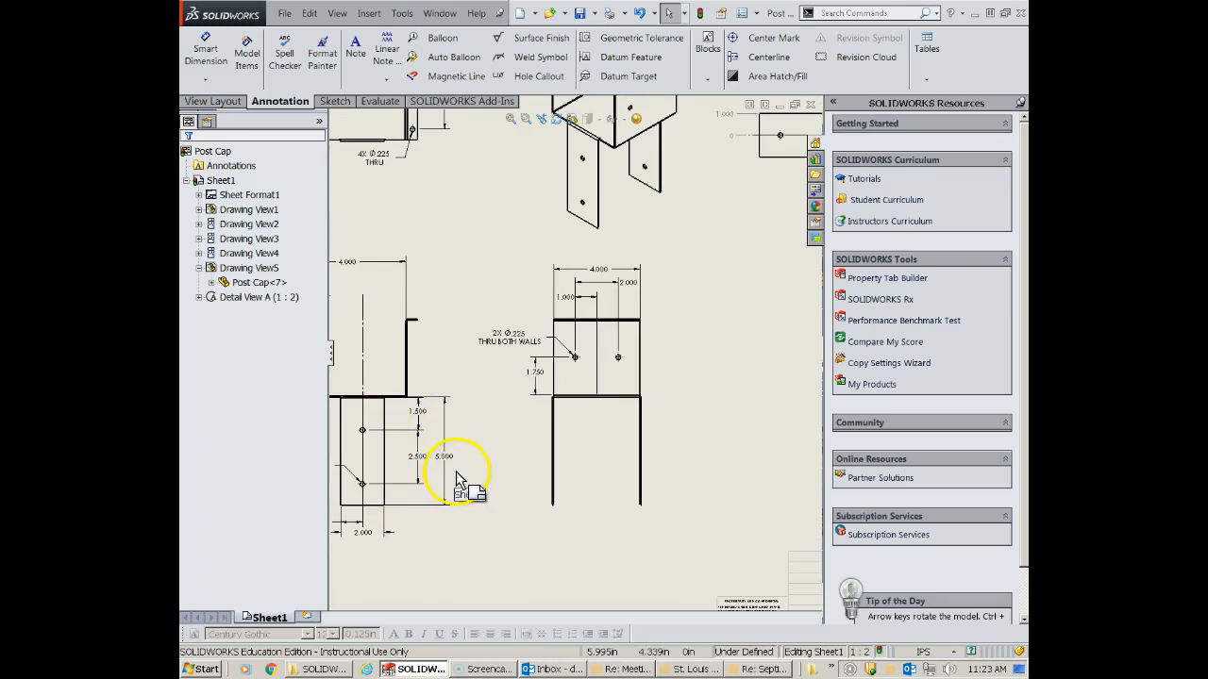
pyautogui.scroll(1, 536, 486)
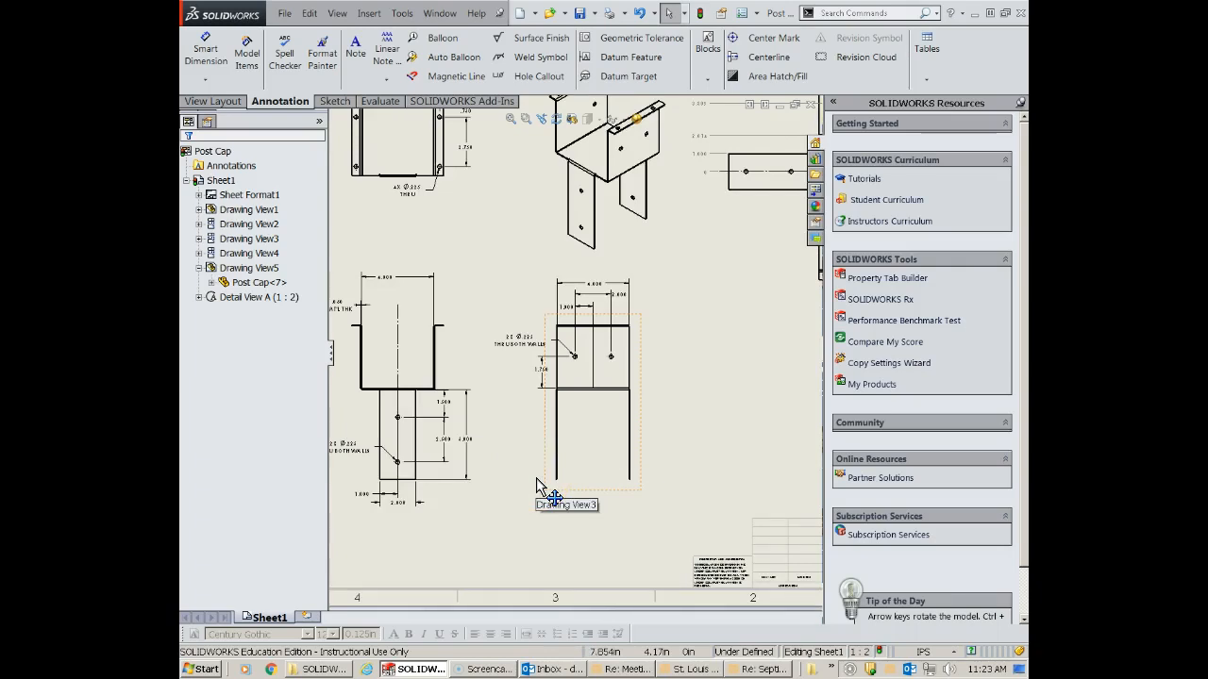
pyautogui.scroll(3, 728, 392)
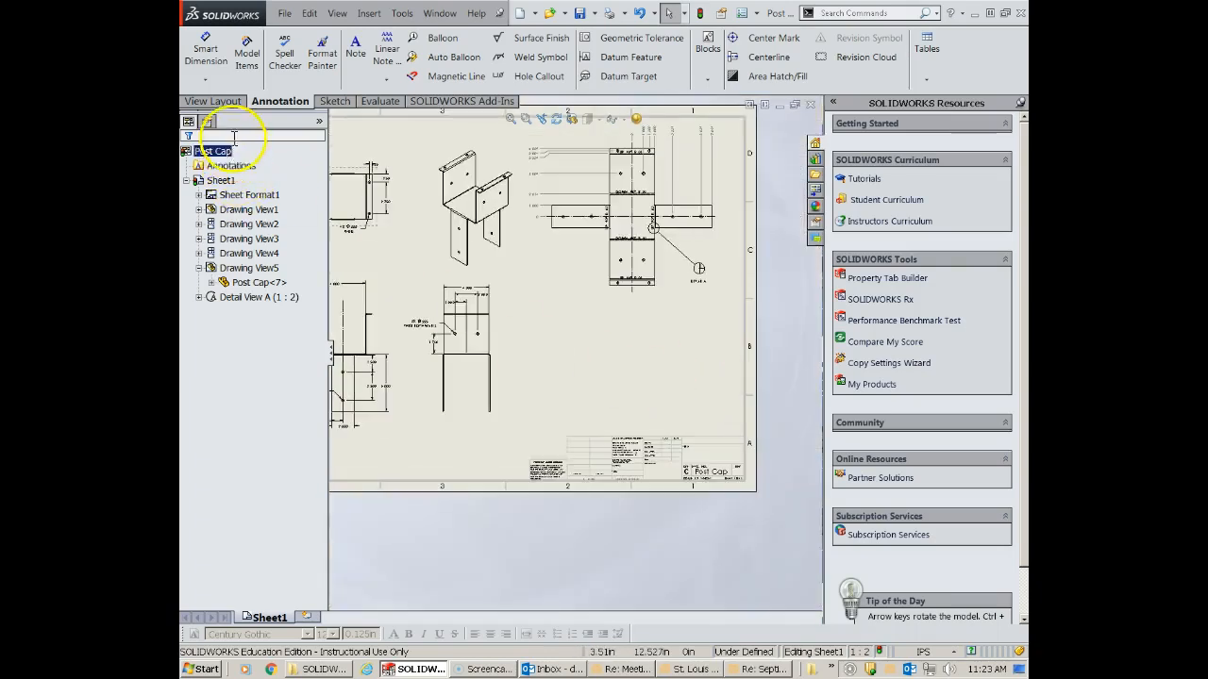
# - Insert an isometric model view of Post Cap below the dimensioned flat pattern
pyautogui.click(210, 101)
pyautogui.click(238, 60)
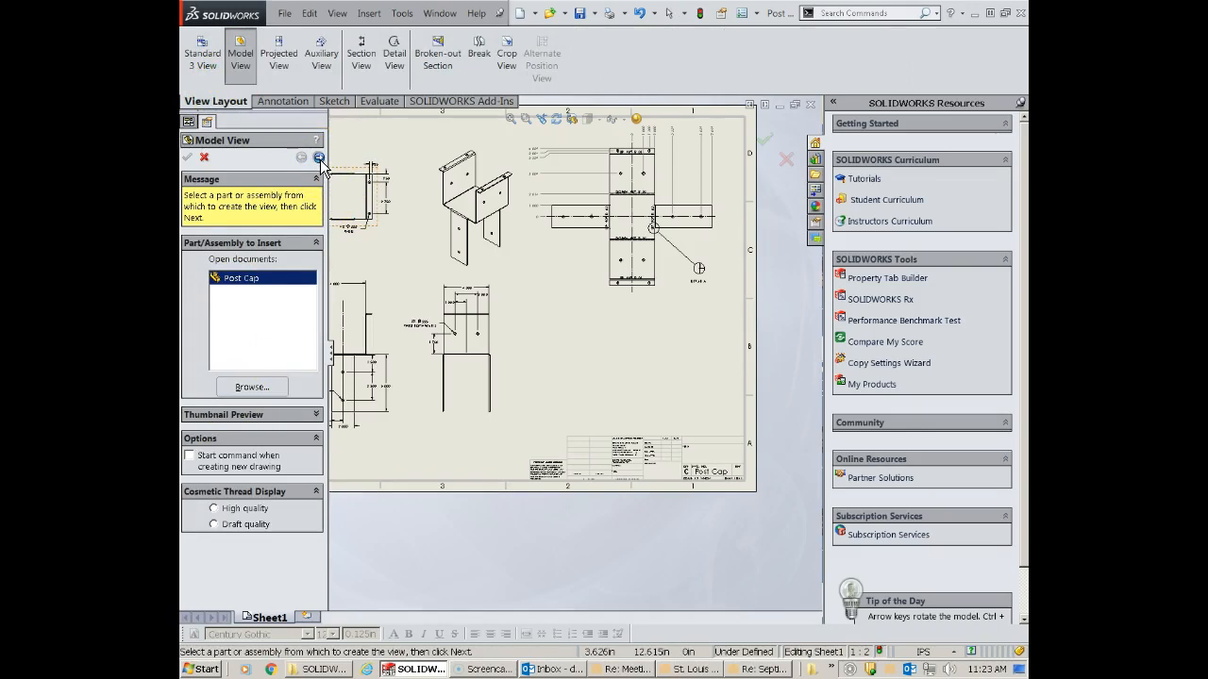
pyautogui.click(319, 158)
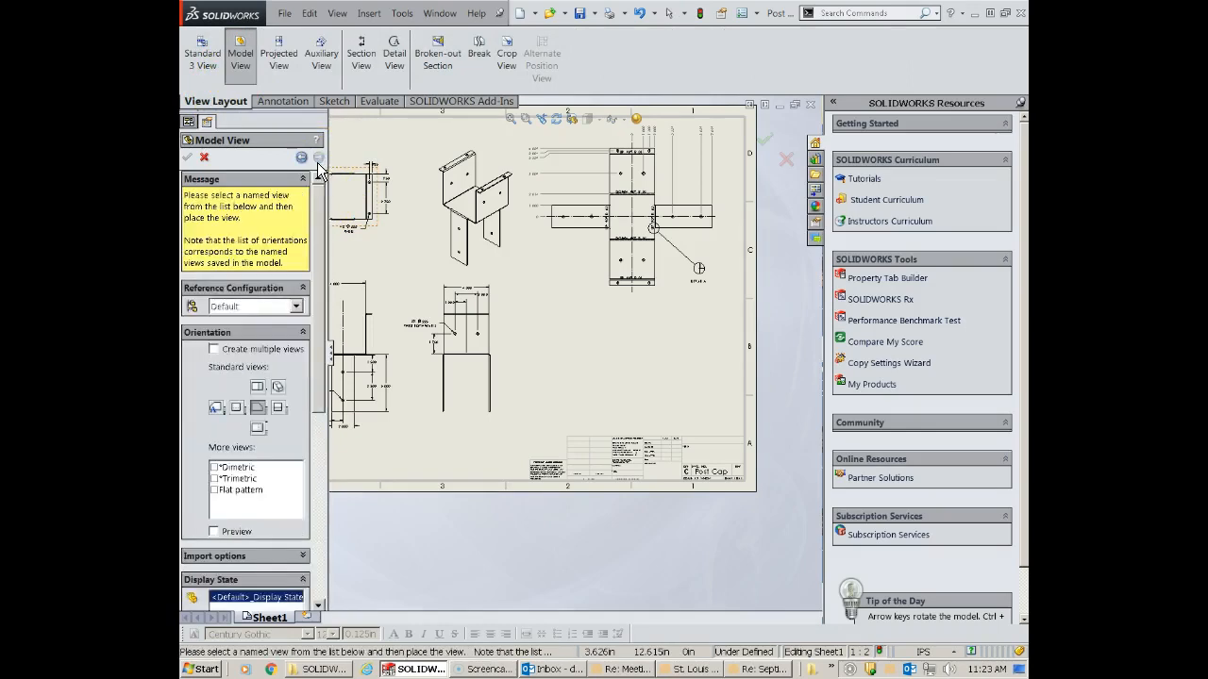
pyautogui.click(277, 388)
pyautogui.click(296, 307)
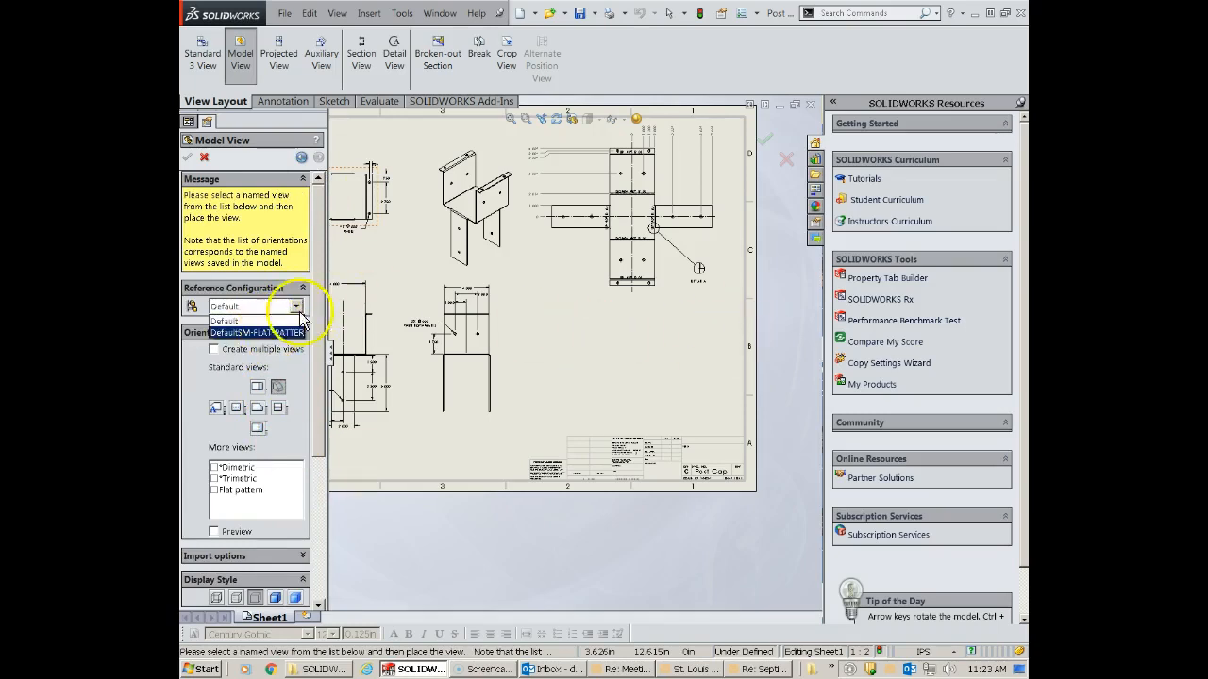
pyautogui.click(712, 382)
pyautogui.click(630, 354)
pyautogui.press('Escape')
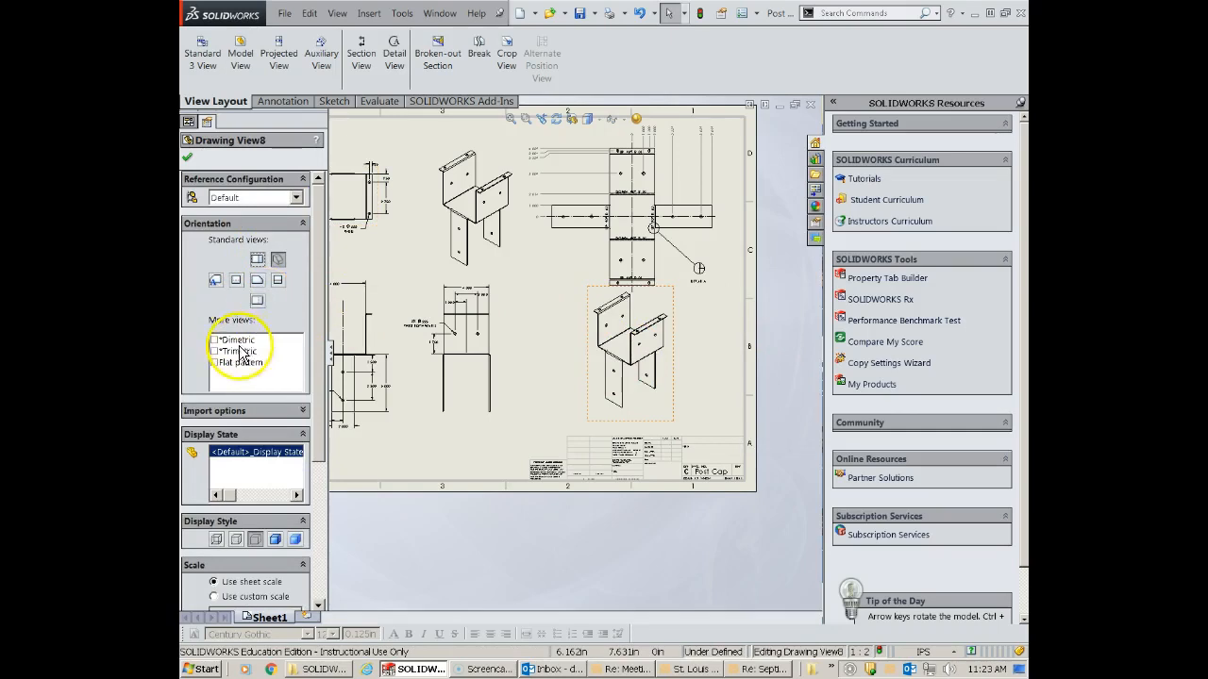
# - Set the new isometric view's configuration to DefaultSM-FLAT-PATTERN and position it between the flat pattern and the title block
pyautogui.click(297, 197)
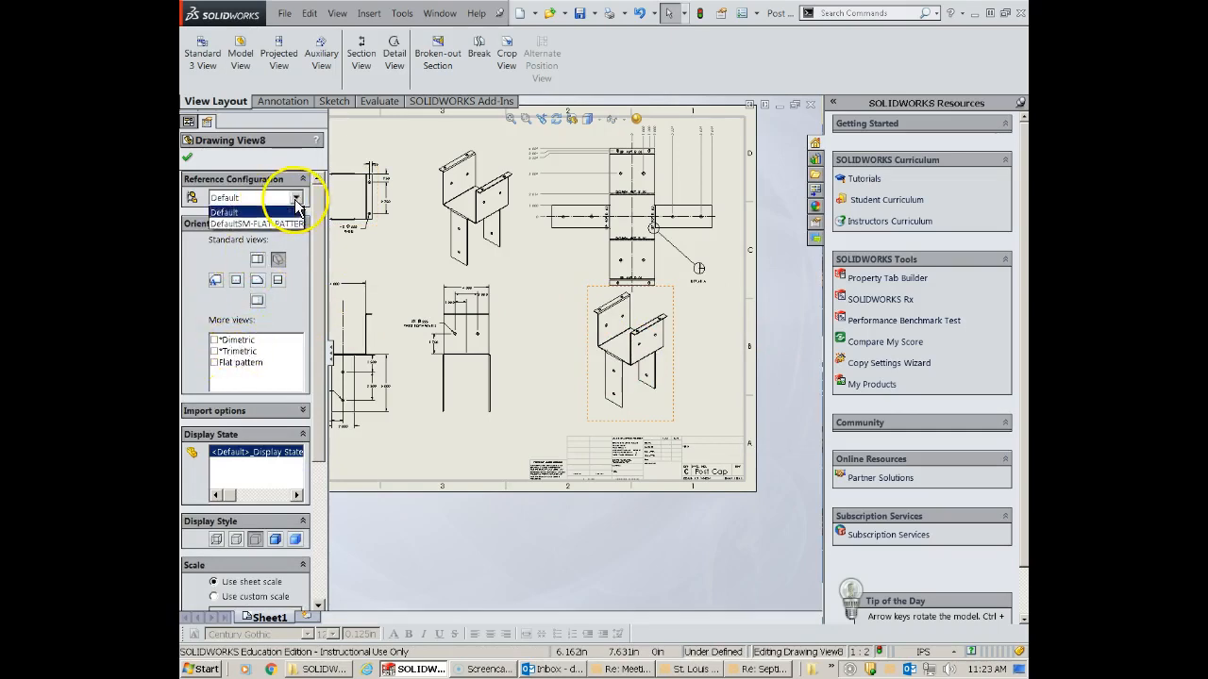
pyautogui.click(275, 225)
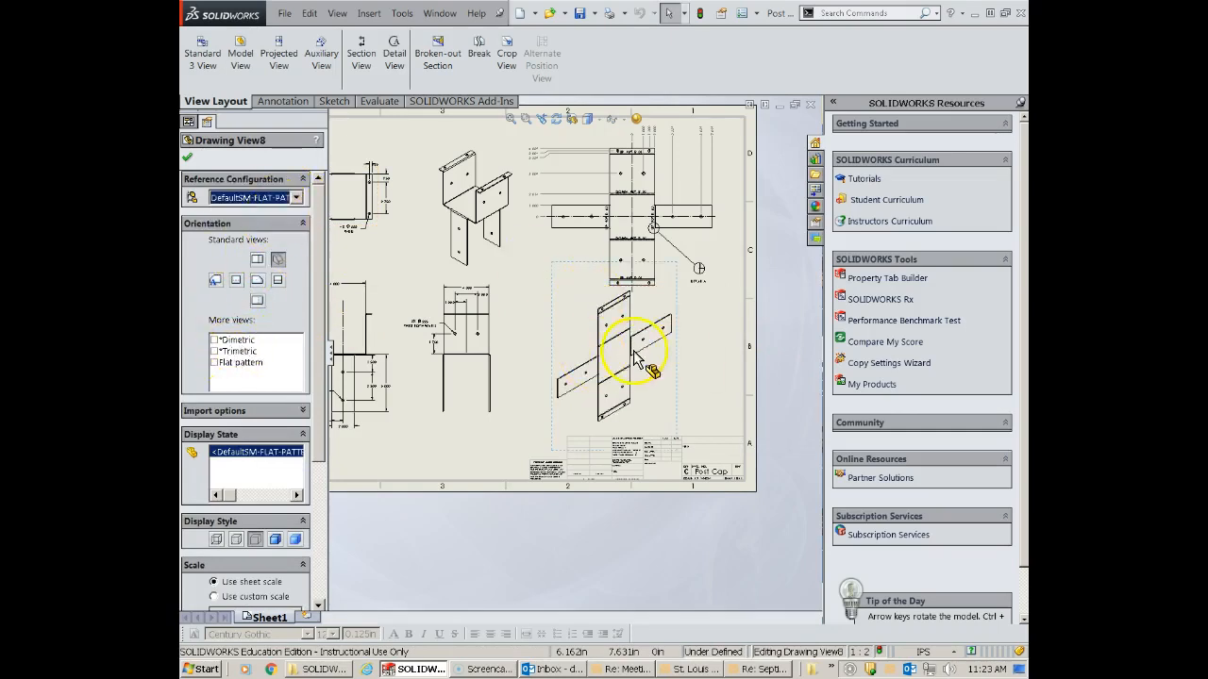
pyautogui.scroll(-1, 643, 350)
pyautogui.moveTo(687, 388); pyautogui.dragTo(703, 397)
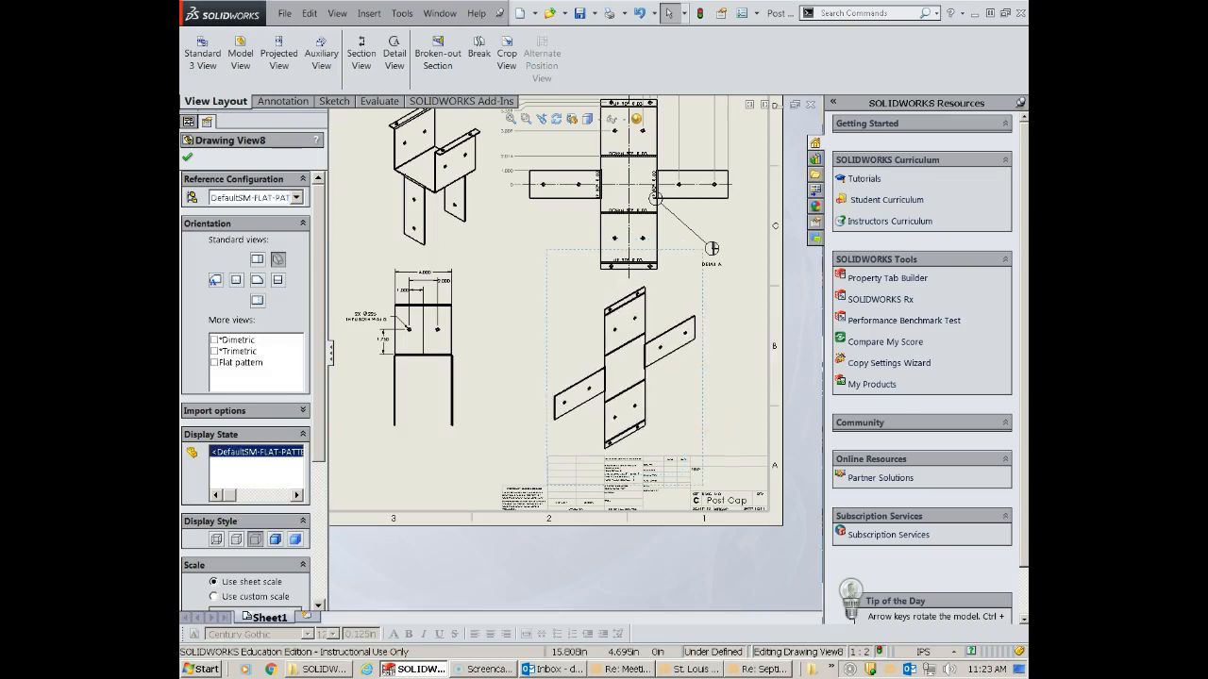
pyautogui.click(187, 158)
# - Show the Bend-Lines1 sketch of Flat-Pattern1 in the isometric flat pattern view and inspect a bend up close
pyautogui.click(199, 312)
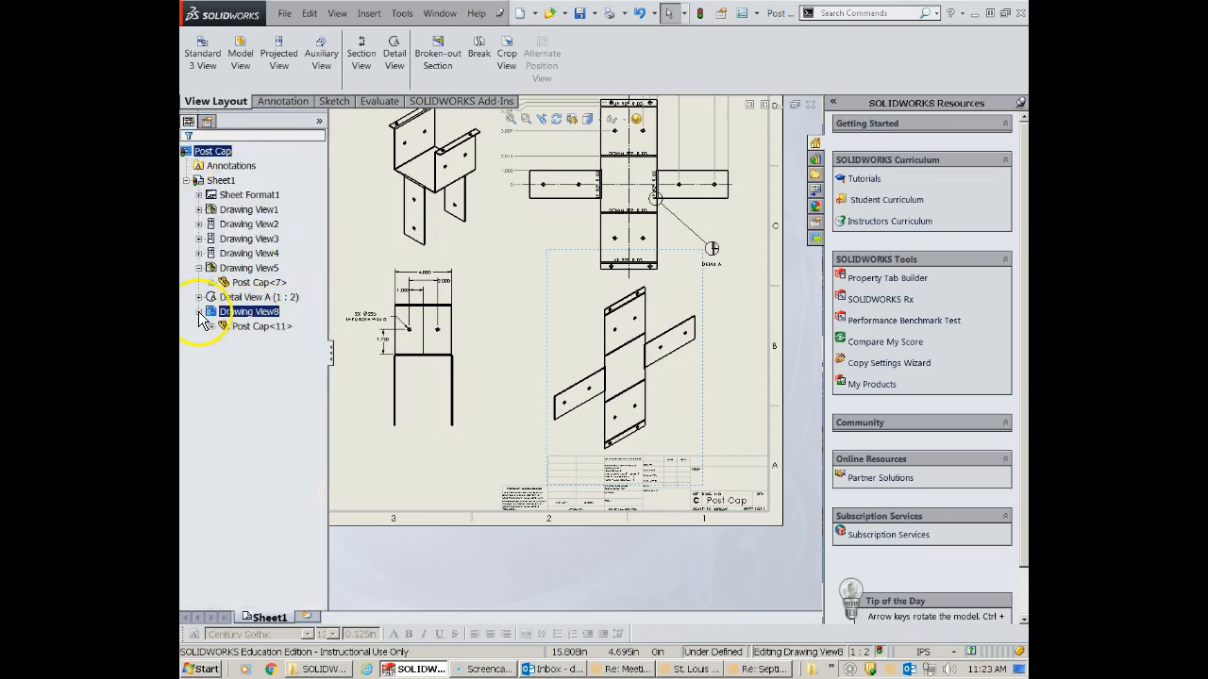
pyautogui.click(212, 326)
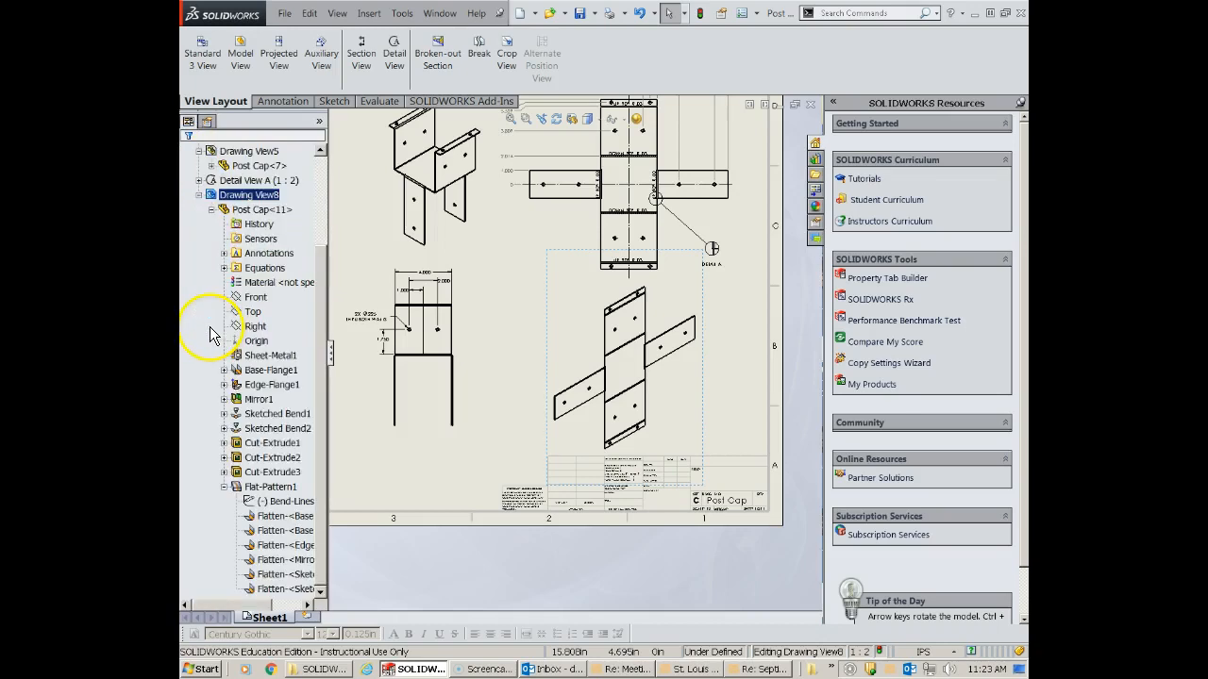
pyautogui.rightClick(257, 510)
pyautogui.click(283, 528)
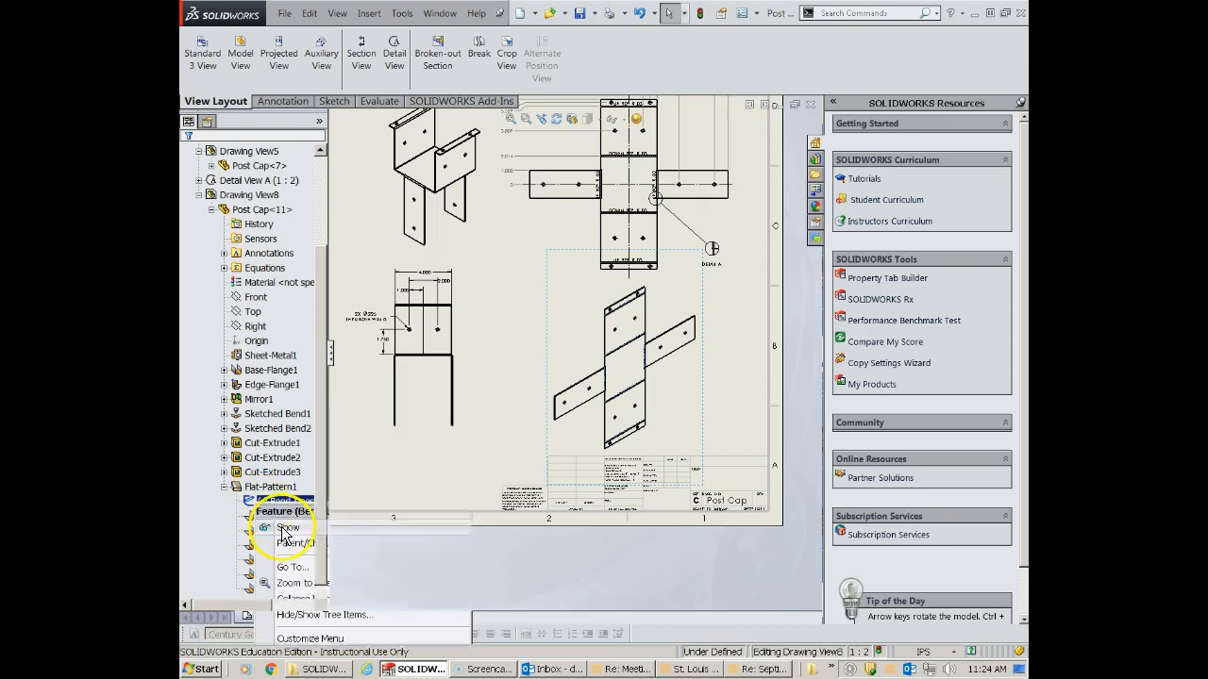
pyautogui.scroll(-10, 622, 354)
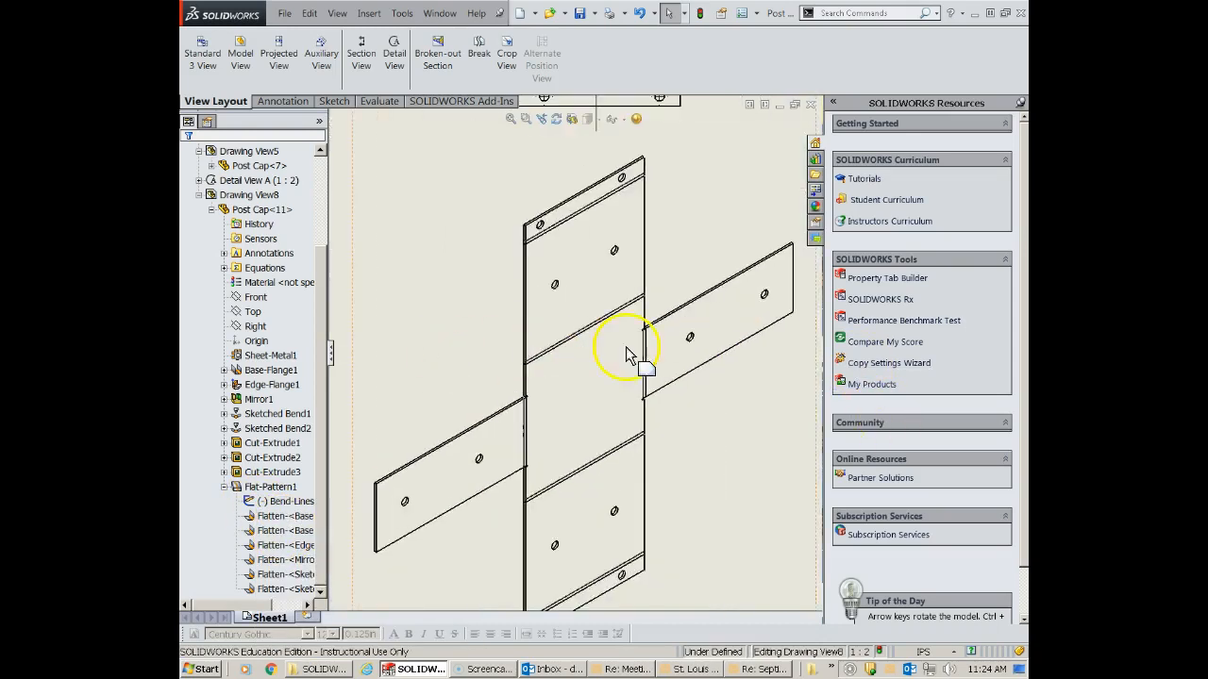
pyautogui.scroll(-5, 540, 356)
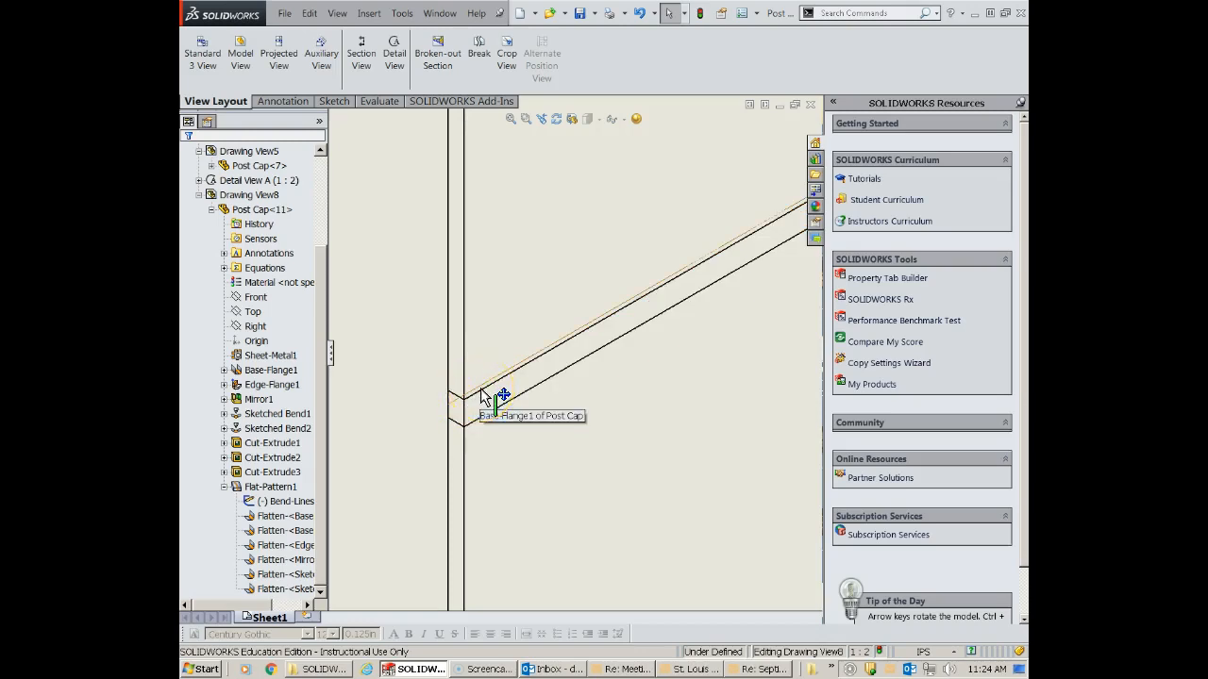
# - Hide the isometric flat pattern's Bend-Lines1 sketch and show it again to compare the bend line display
pyautogui.rightClick(273, 503)
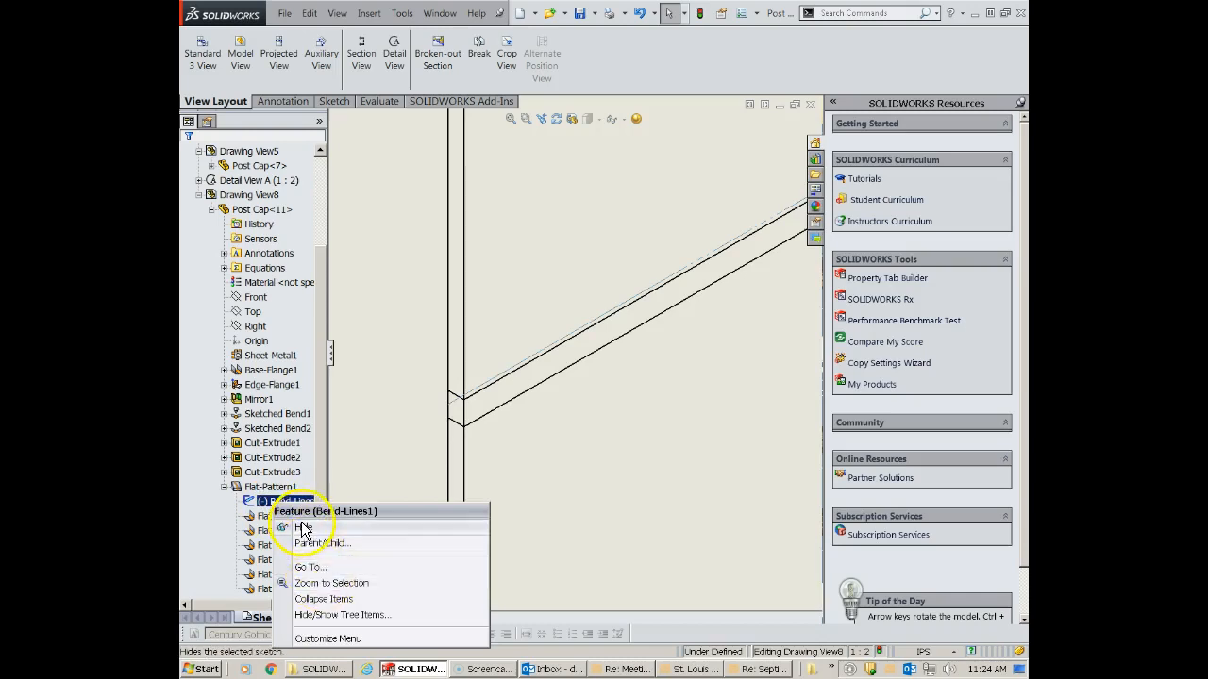
pyautogui.click(302, 529)
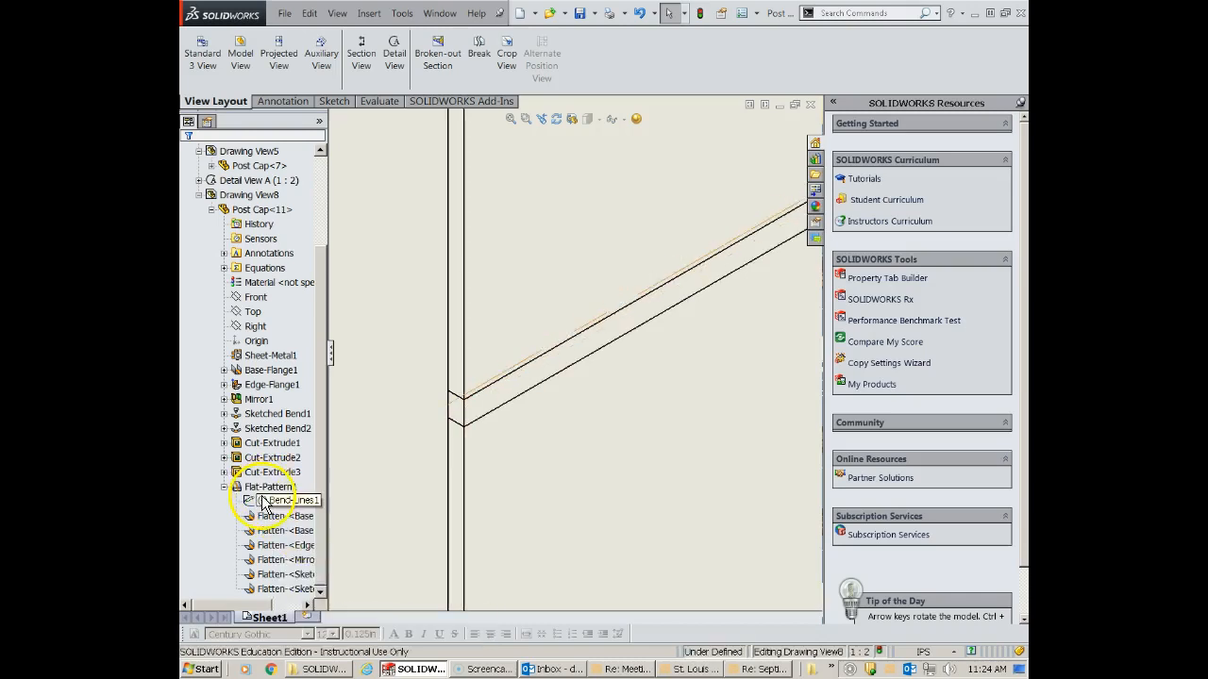
pyautogui.rightClick(262, 499)
pyautogui.click(287, 521)
pyautogui.click(289, 521)
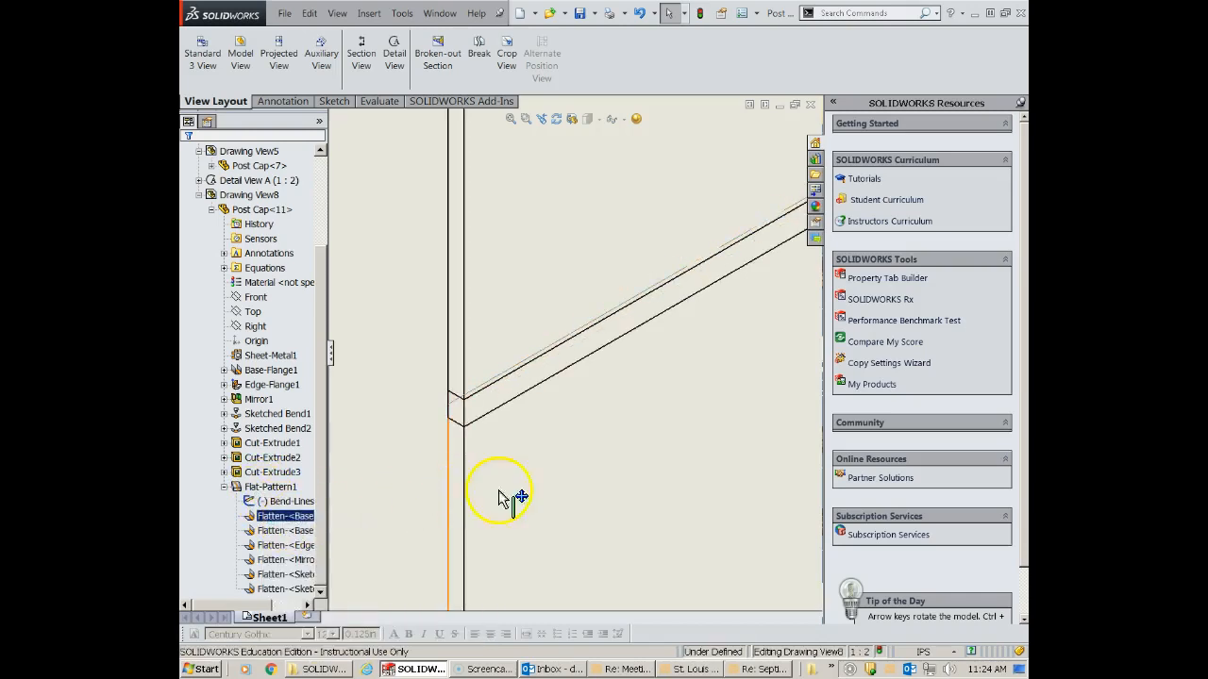
# - Start saving the drawing under a new name and browse to the Three Rivers Lessons folder
pyautogui.scroll(3, 539, 498)
pyautogui.scroll(4, 556, 498)
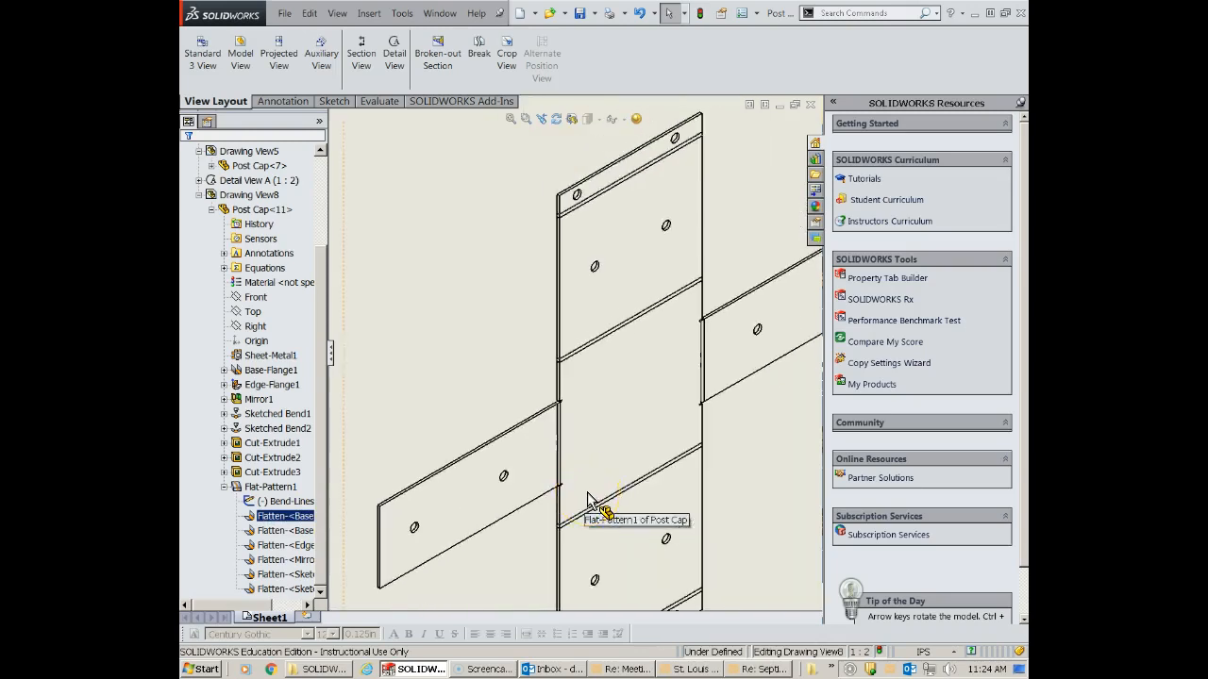
pyautogui.scroll(8, 587, 498)
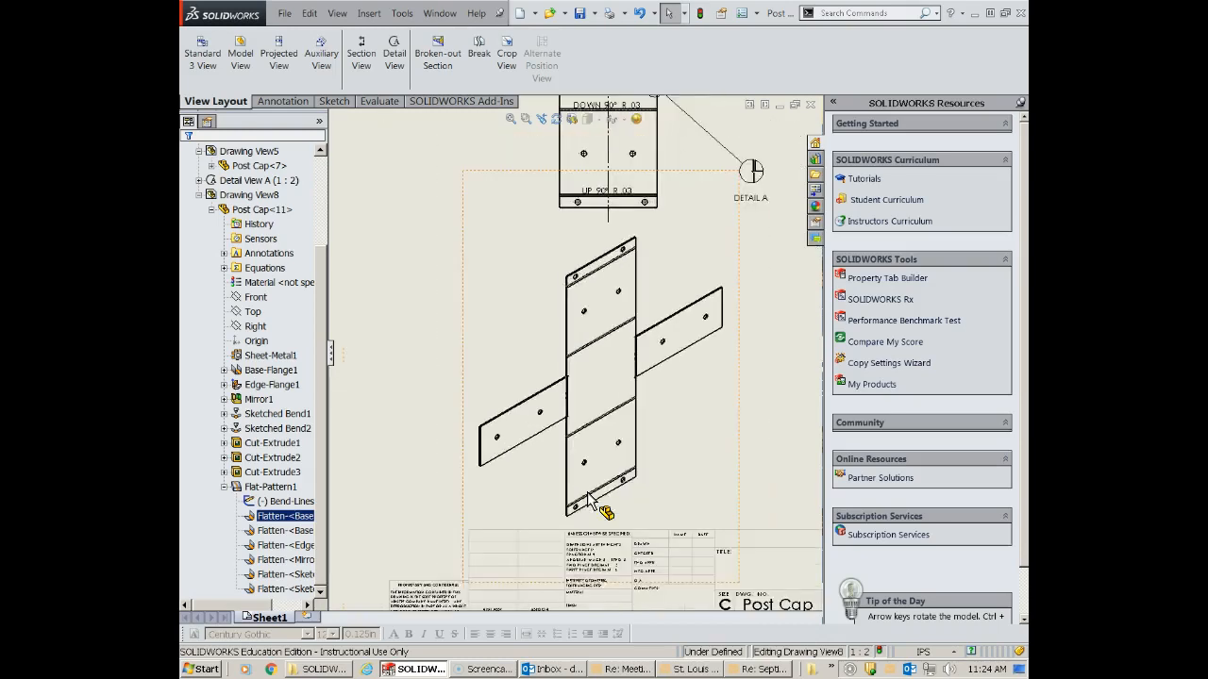
pyautogui.click(284, 13)
pyautogui.click(313, 95)
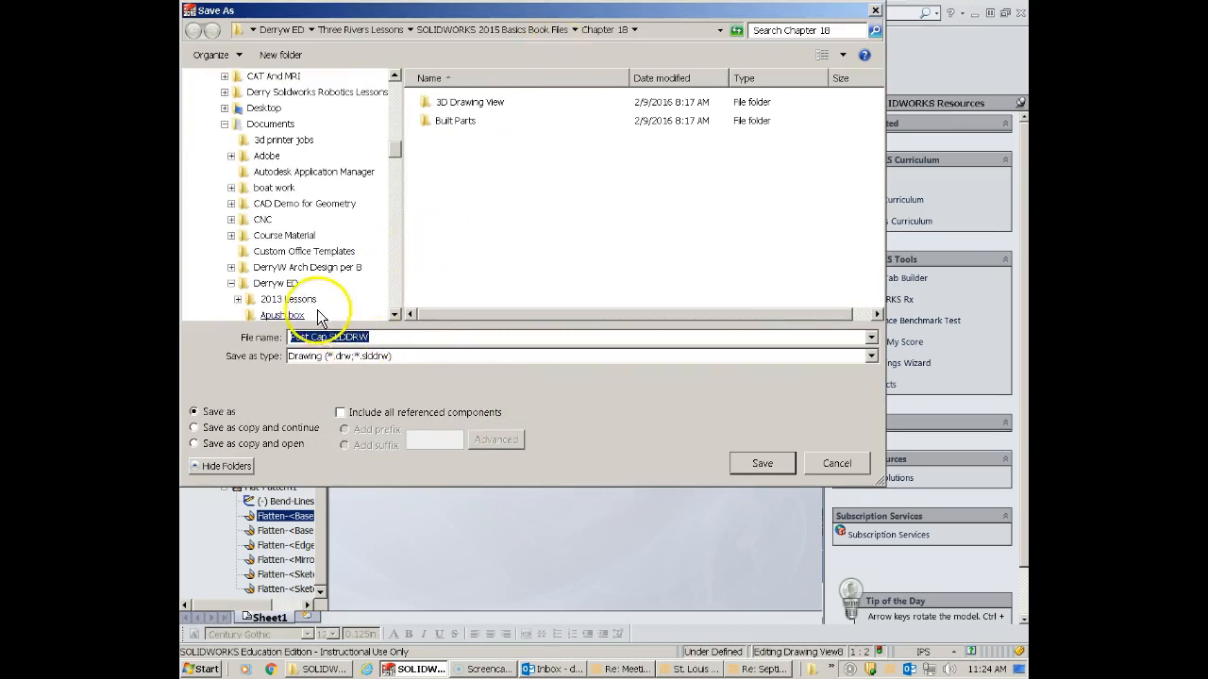
pyautogui.click(275, 283)
pyautogui.click(494, 268)
pyautogui.scroll(-2, 494, 270)
pyautogui.doubleClick(485, 205)
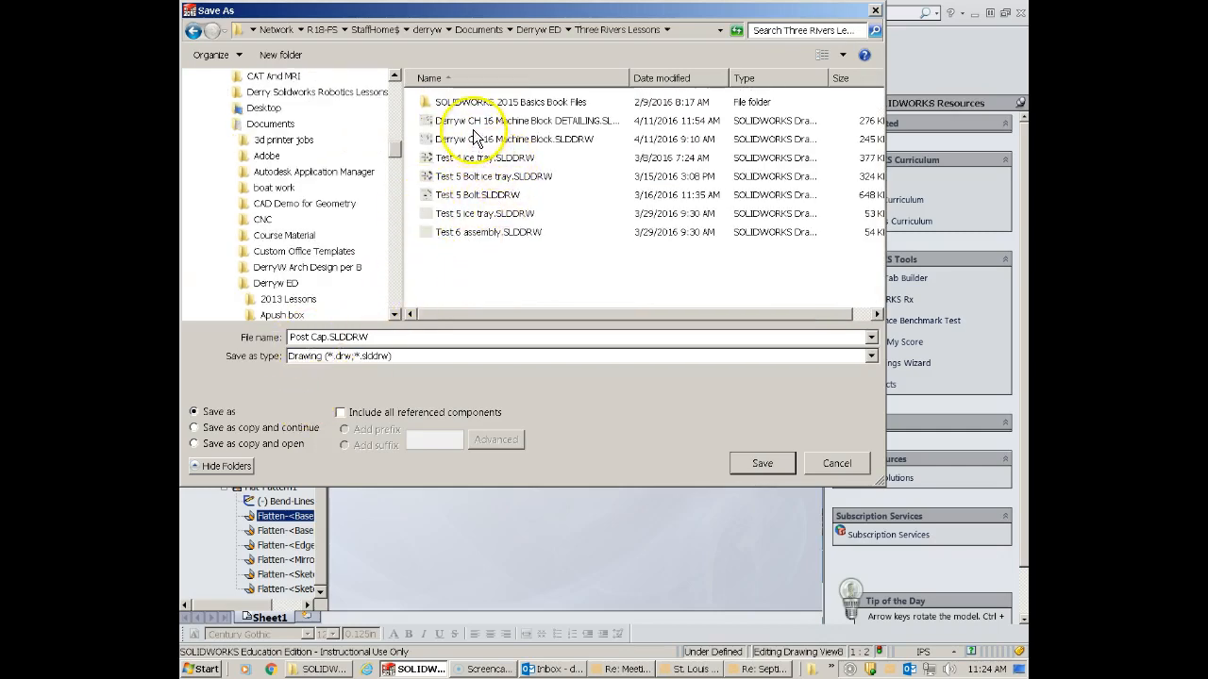
# - Save the drawing as the author's name followed by "CH 18 Sheet metal drawings", accepting conversion of the older Post Cap part files
pyautogui.click(434, 139)
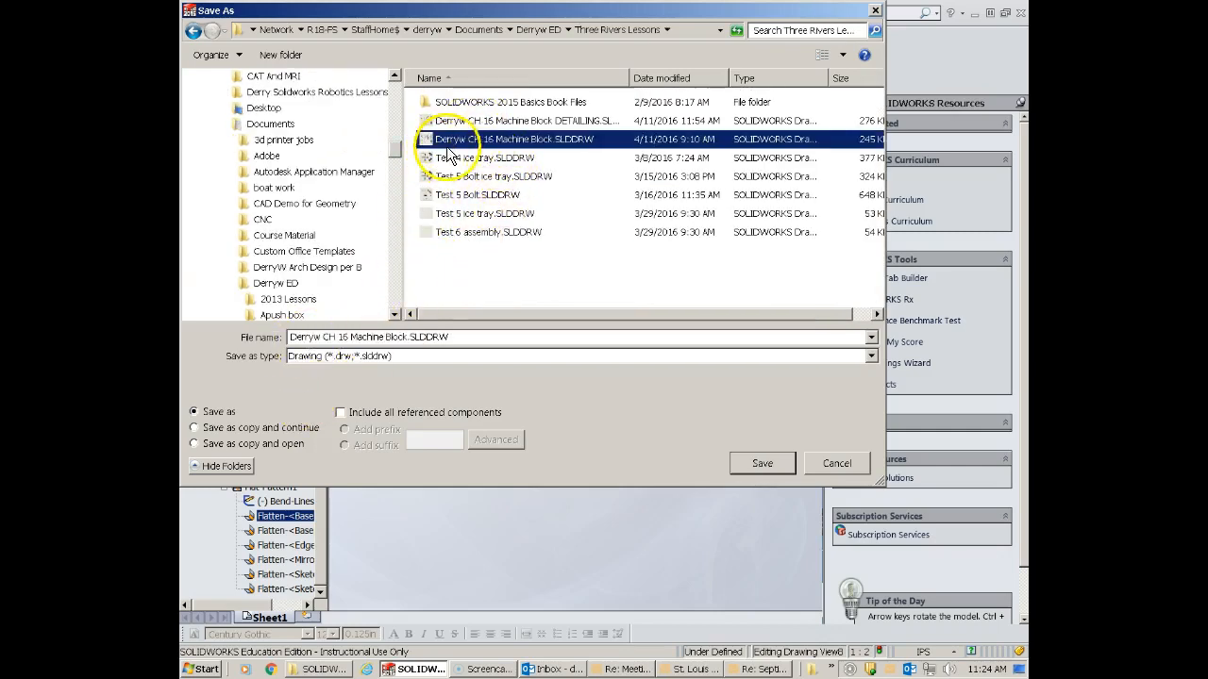
pyautogui.click(348, 337)
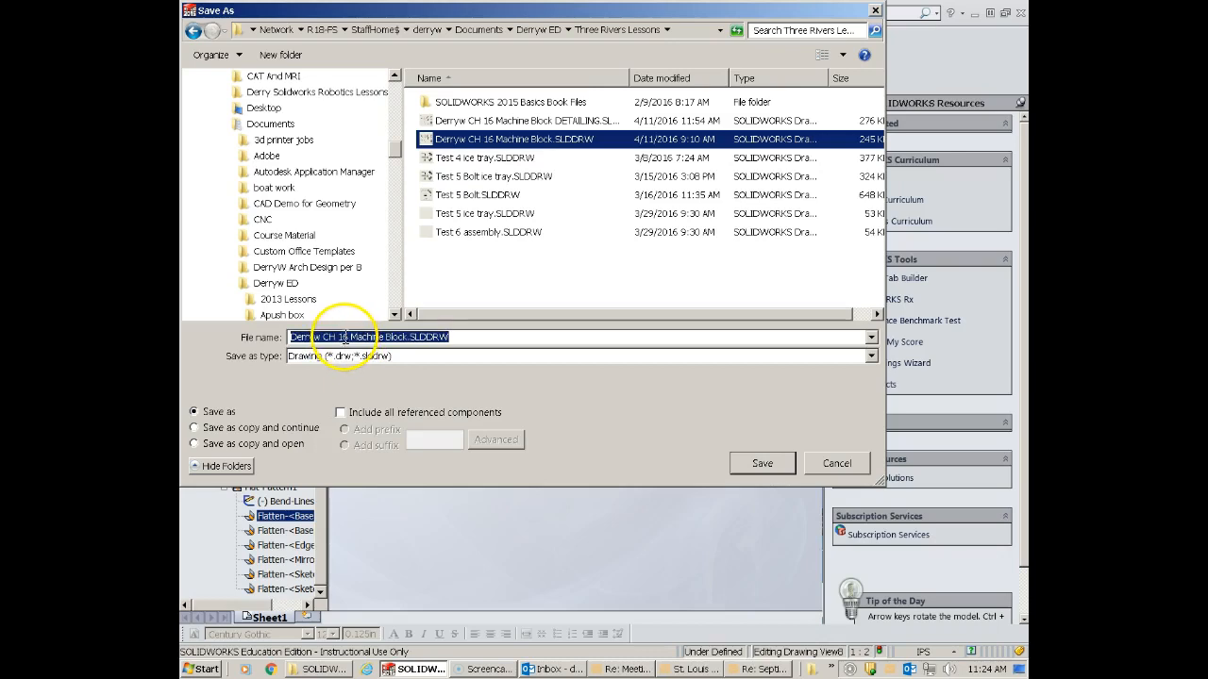
pyautogui.click(348, 337)
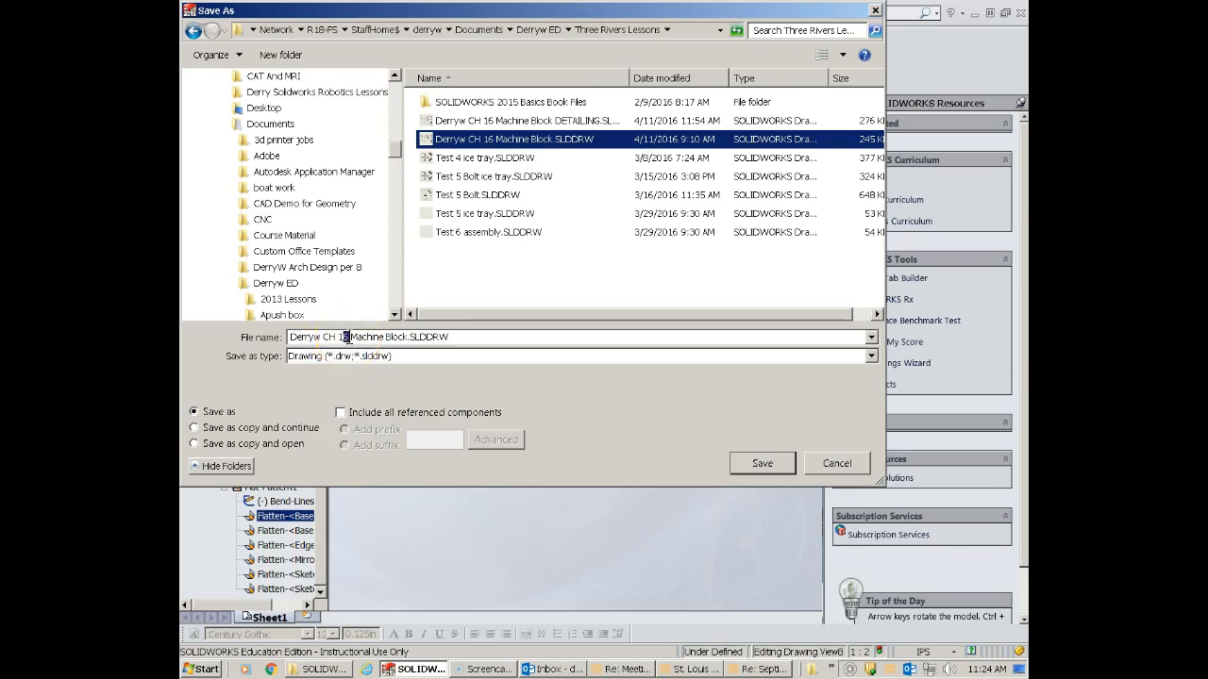
pyautogui.write('8')
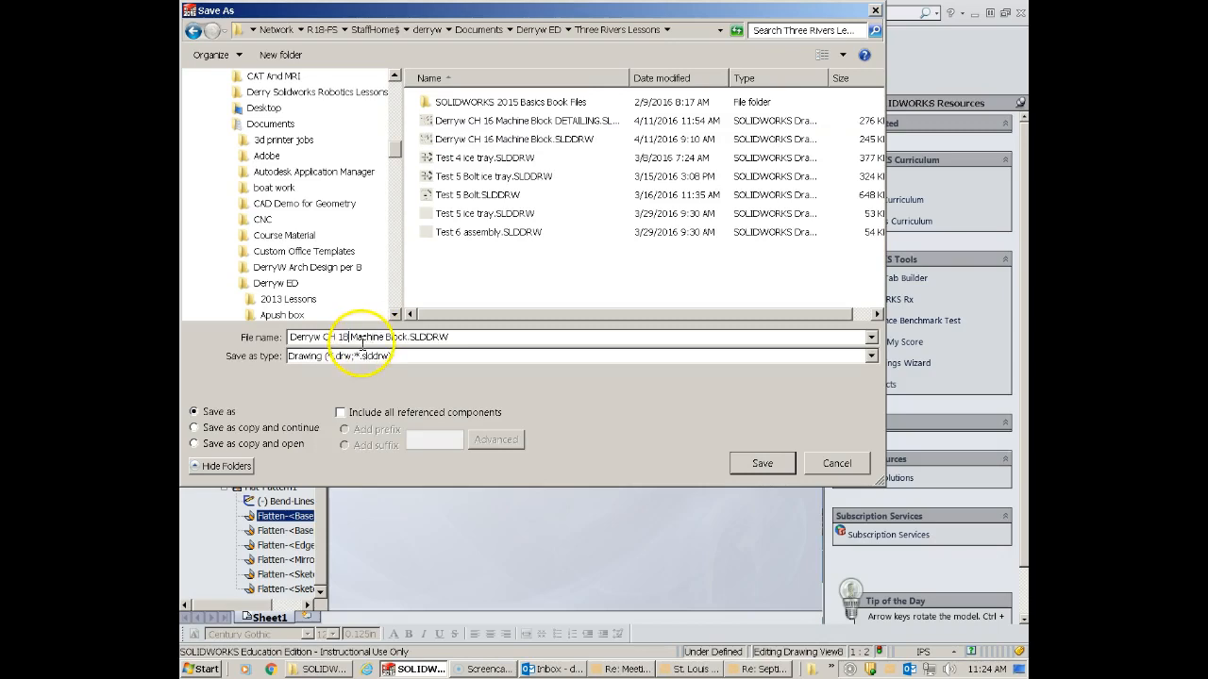
pyautogui.moveTo(351, 337); pyautogui.dragTo(408, 337)
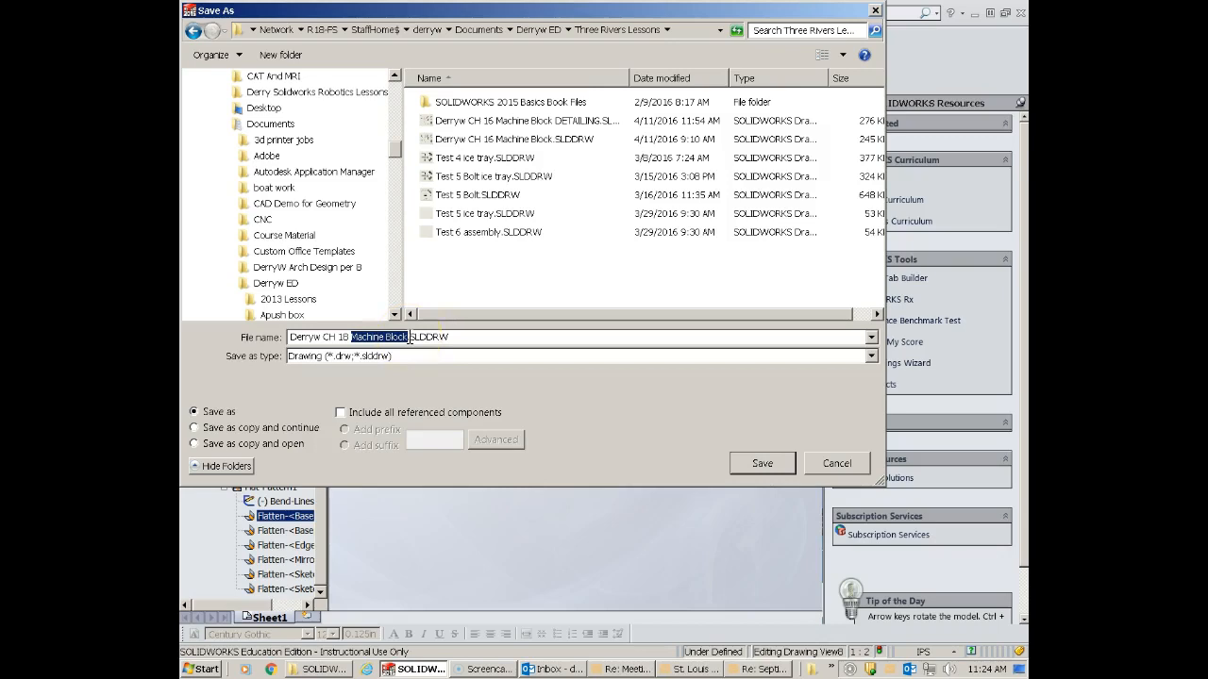
pyautogui.write('Sheet')
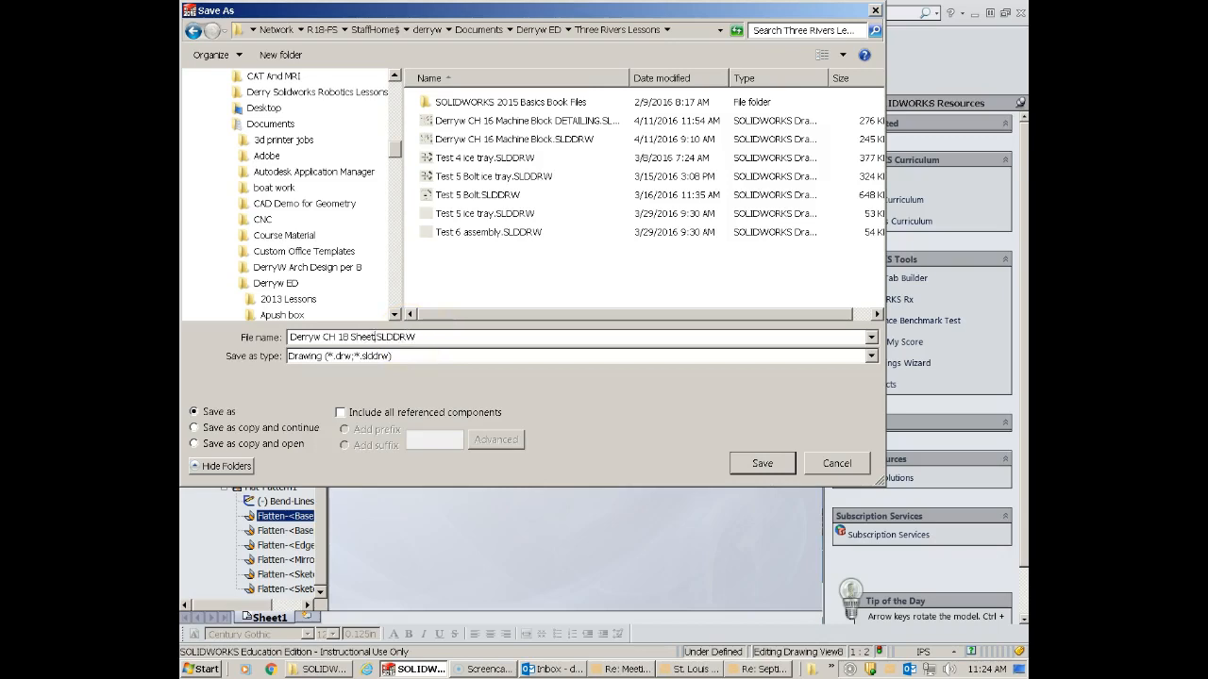
pyautogui.write(' me')
pyautogui.write('tal draw')
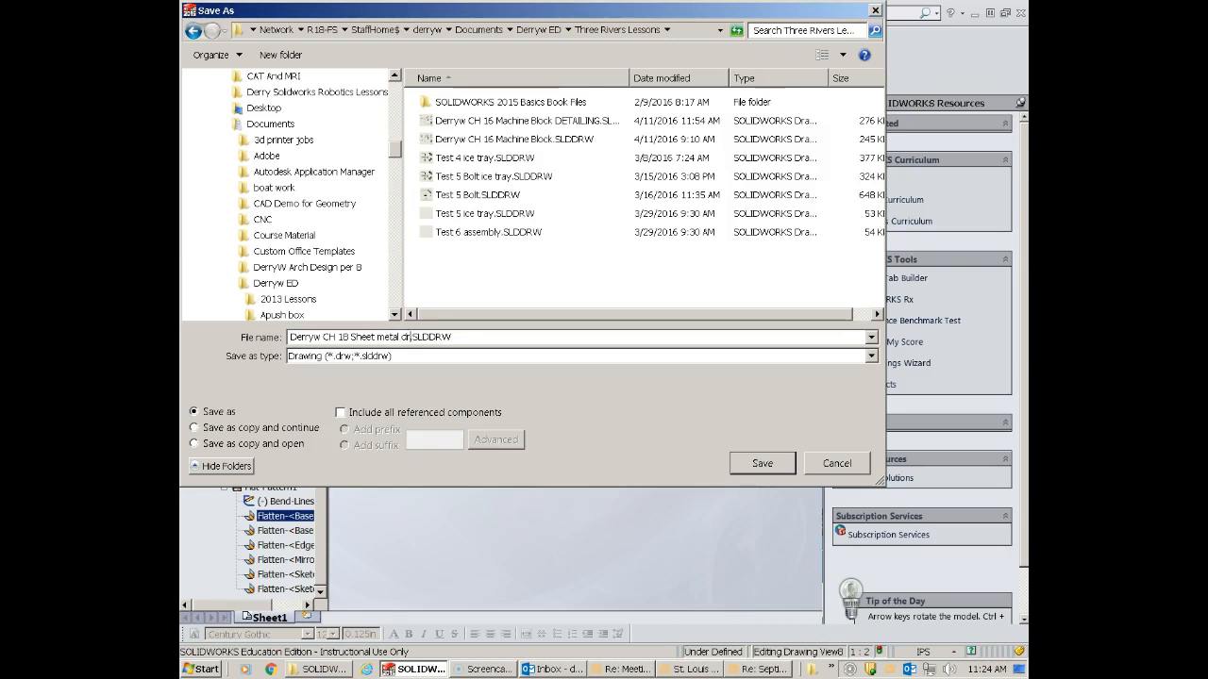
pyautogui.write('ings')
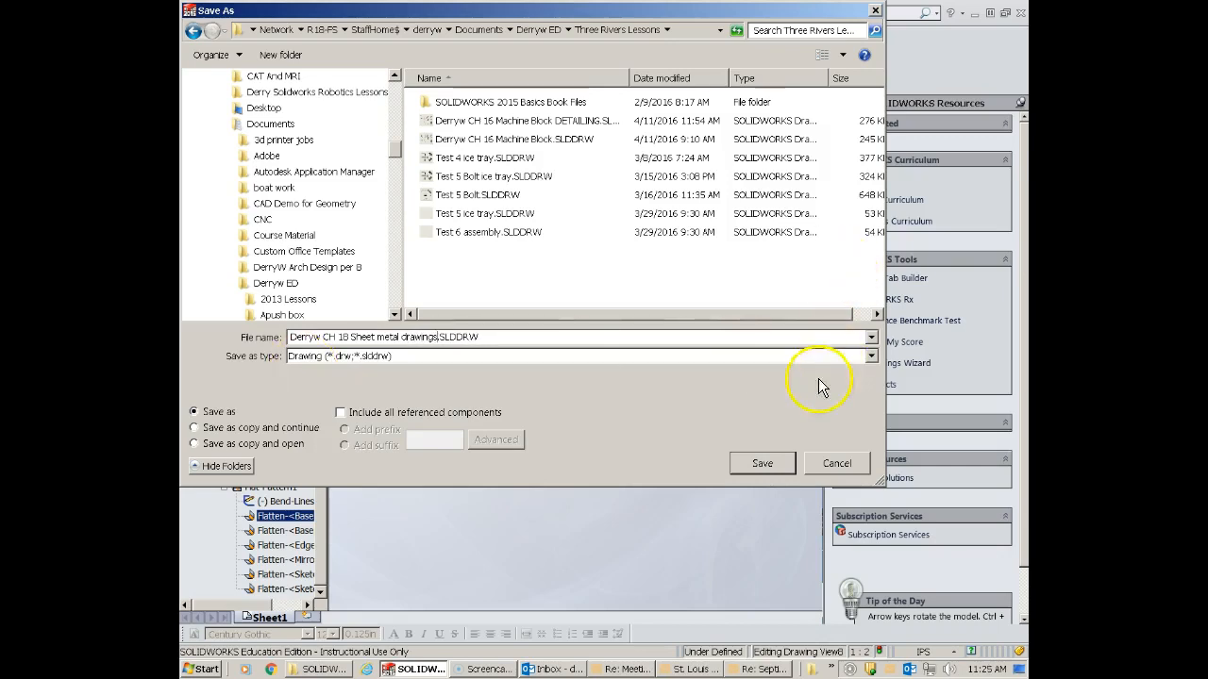
pyautogui.click(759, 467)
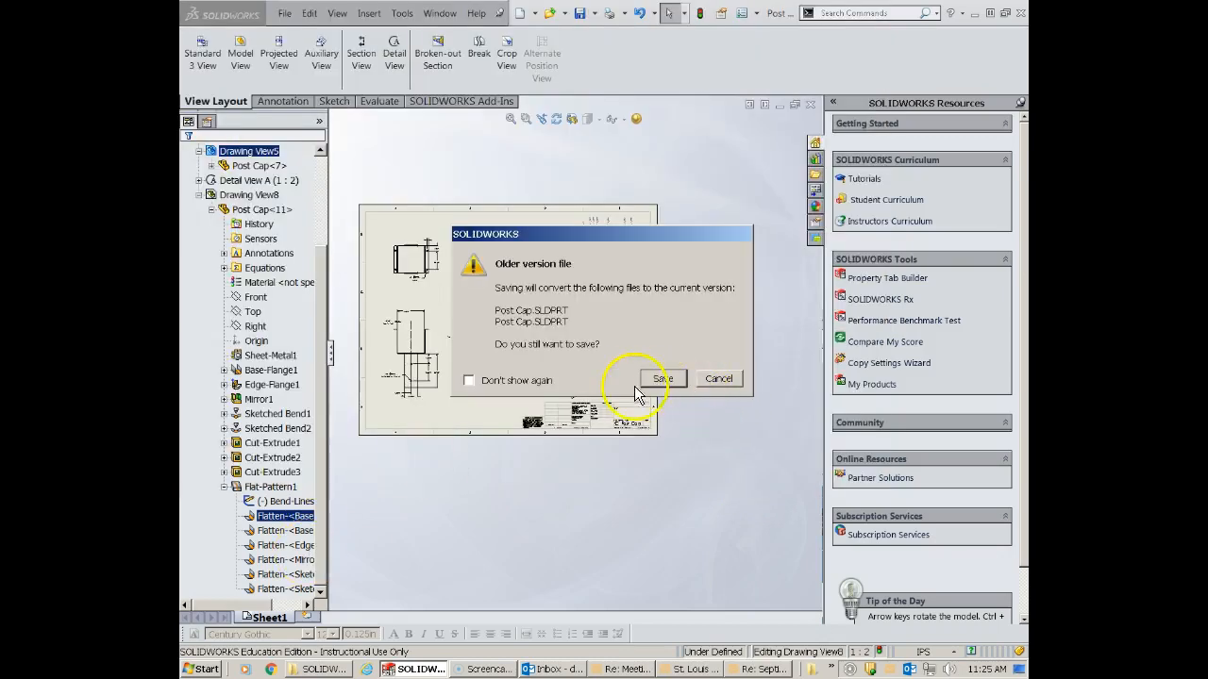
pyautogui.click(670, 381)
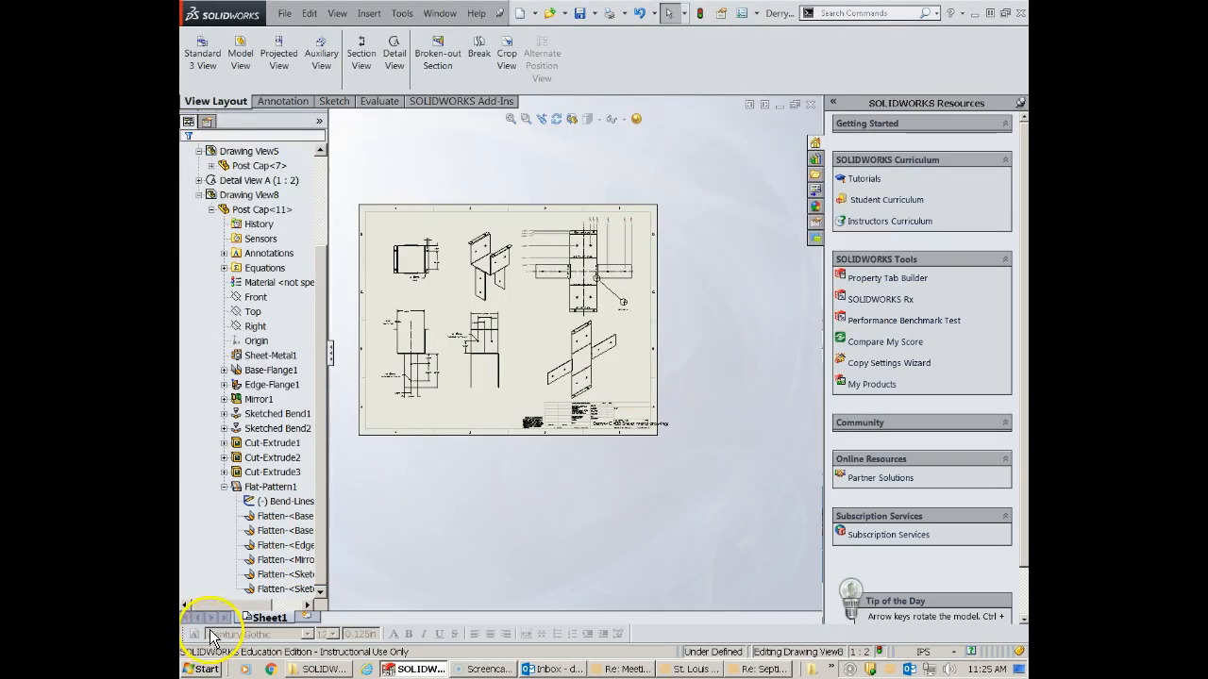